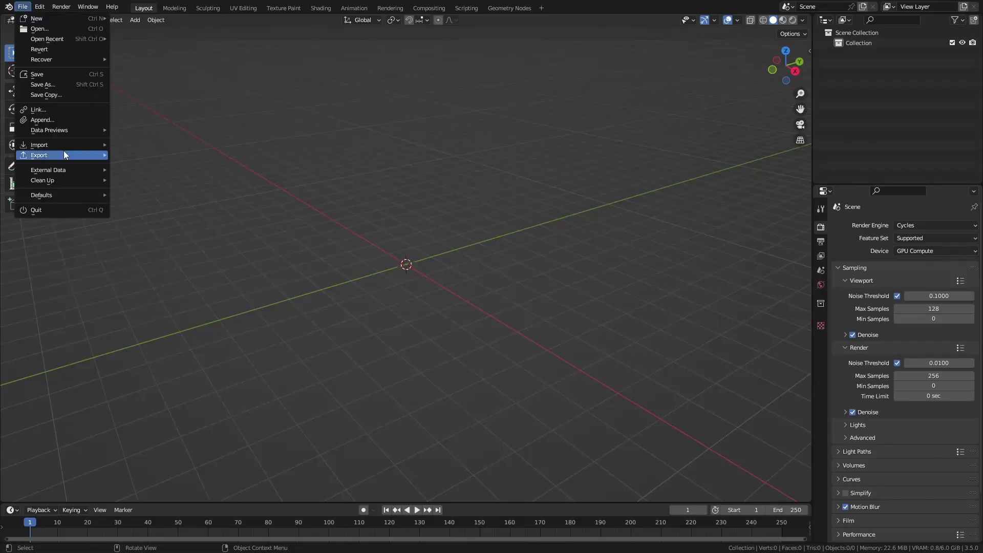
- After viewing The Flash 2023 Sketchfab page, bring up Blender's FBX import browser
mouse_move(63, 143)
left_click(190, 154)
- Import SketchfabFlash.fbx and put its armature into Rest Position
left_click(295, 197)
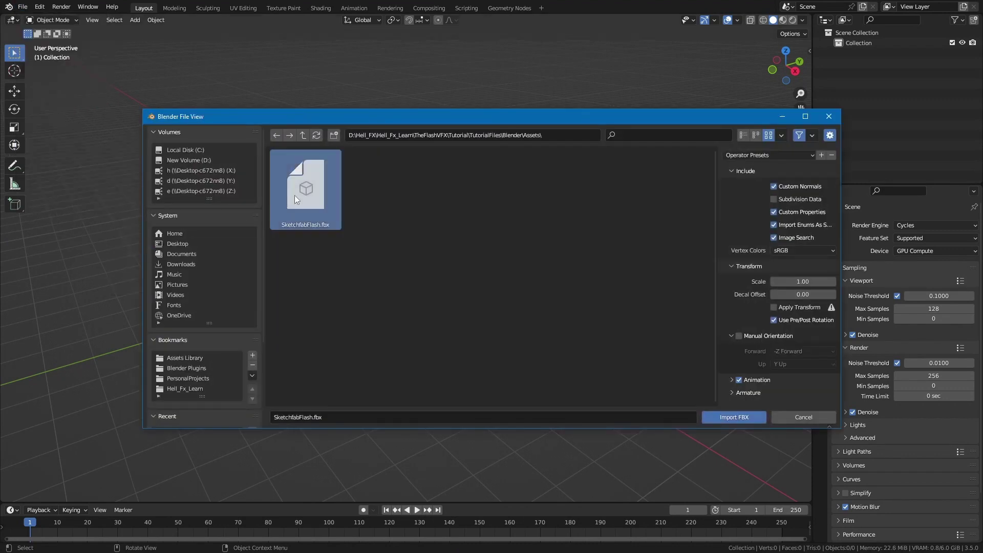
double_click(295, 197)
middle_click_drag(431, 229, 410, 258)
left_click(821, 364)
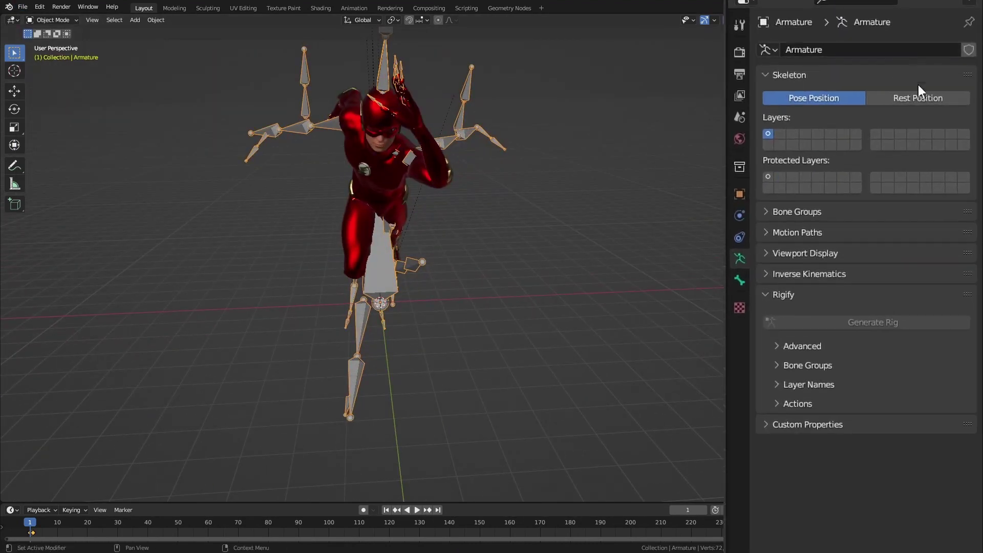
left_click(939, 257)
middle_click_drag(614, 220, 524, 209)
middle_click_drag(435, 179, 566, 220)
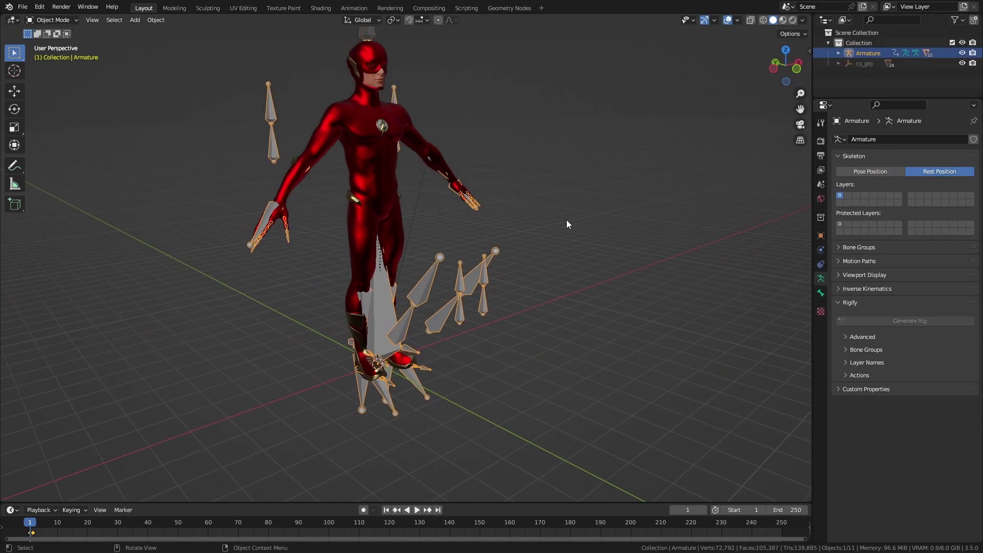
- Scale the armature down to 0.244, then rescale it to 0.791 in front view
key("s")
left_click(426, 313)
key("KP_1")
key("KP_Decimal")
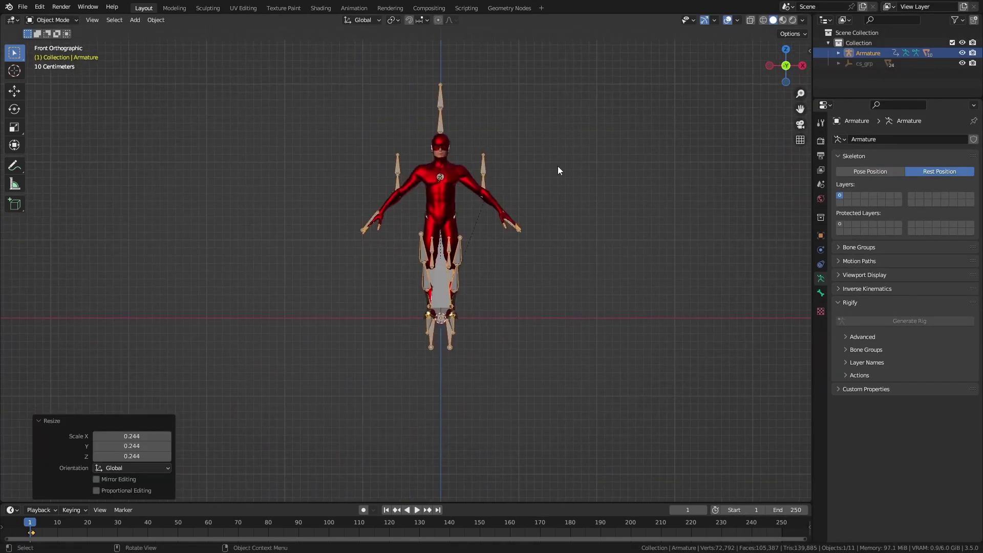
key("s")
left_click(403, 208)
middle_click_drag(403, 208, 450, 226)
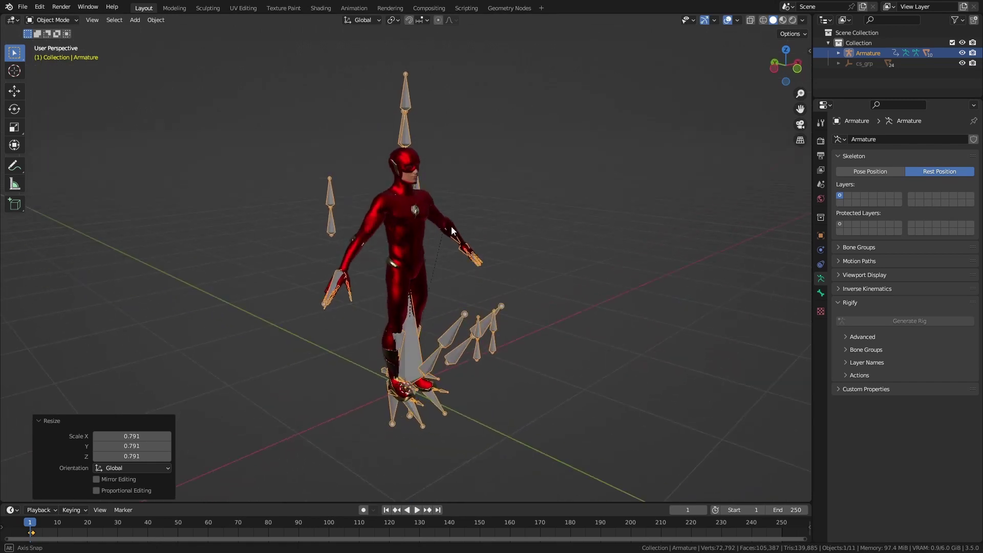
- Clear the meshes' parent with Keep Transform and delete the armature
key("alt+p")
left_click(437, 208)
key("alt+p")
left_click(526, 242)
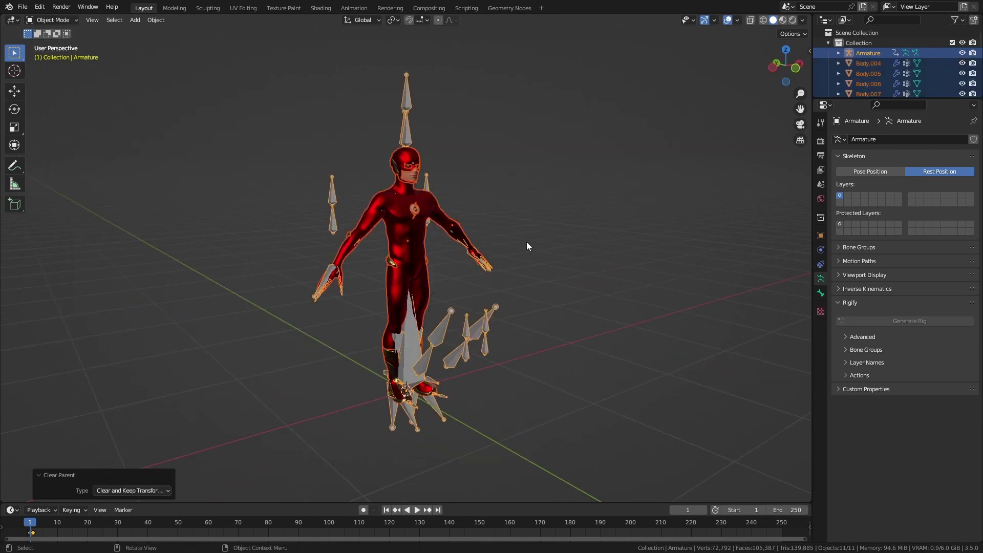
key("alt+a")
left_click(406, 130)
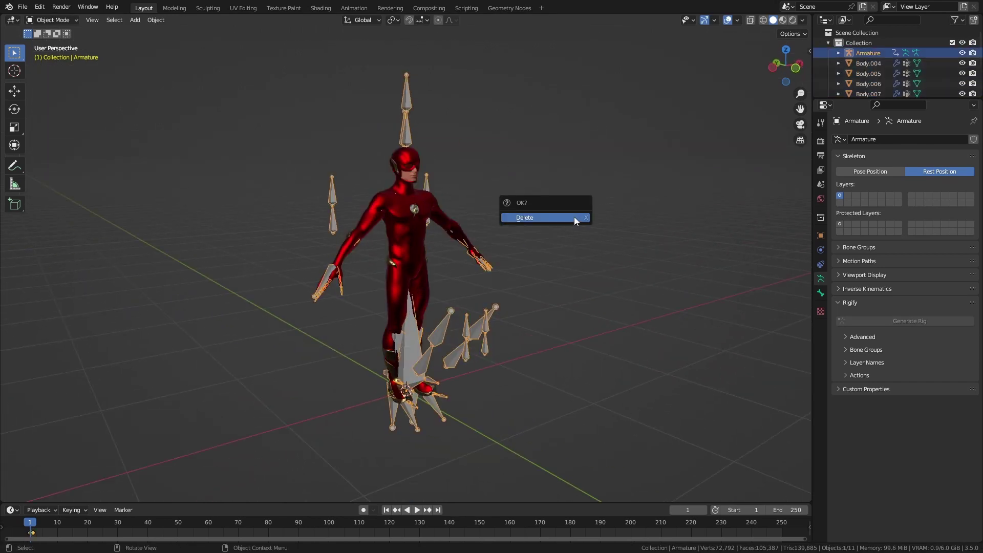
left_click(573, 218)
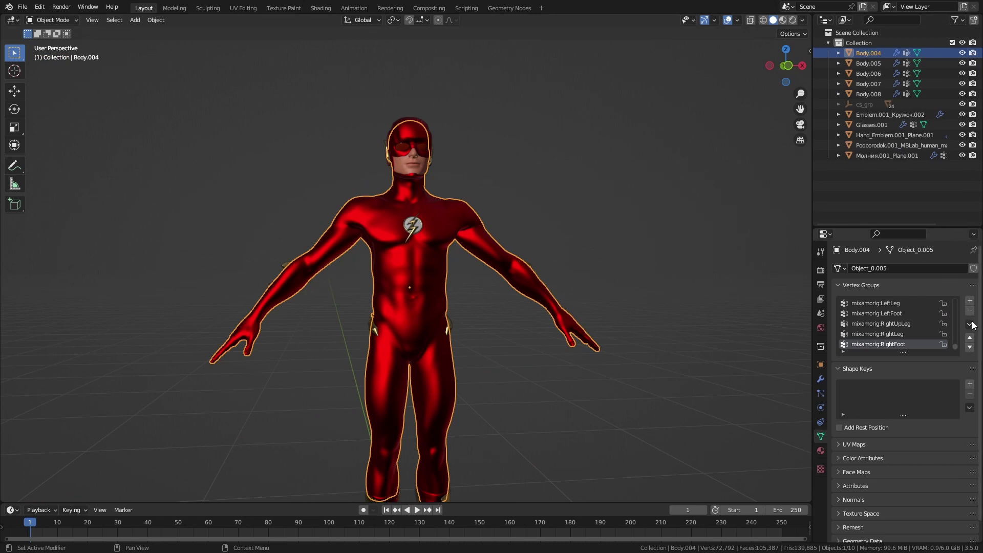
- Delete all vertex groups from the meshes, including the emblem and Podborodok, then choose the upload file
left_click(969, 324)
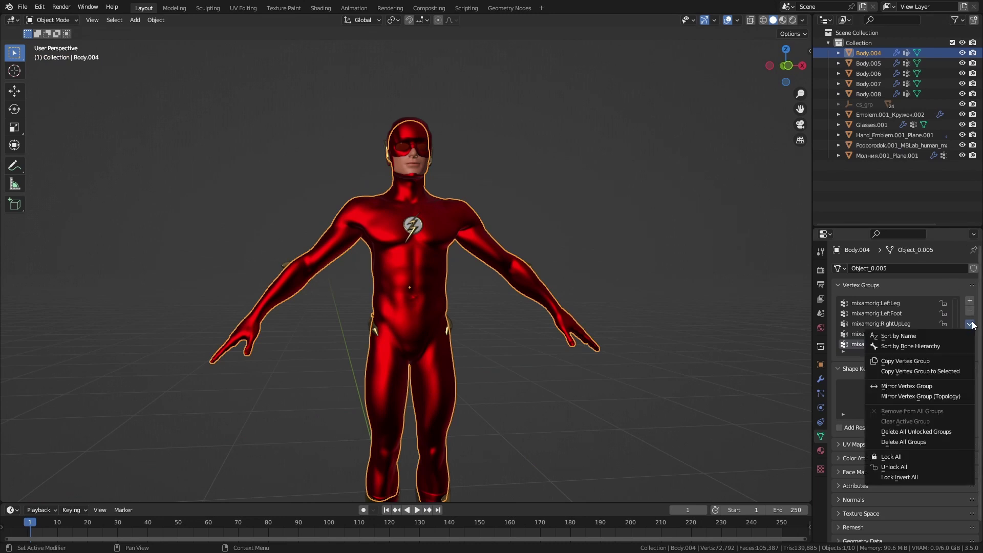
left_click(929, 439)
left_click(874, 114)
left_click(891, 145)
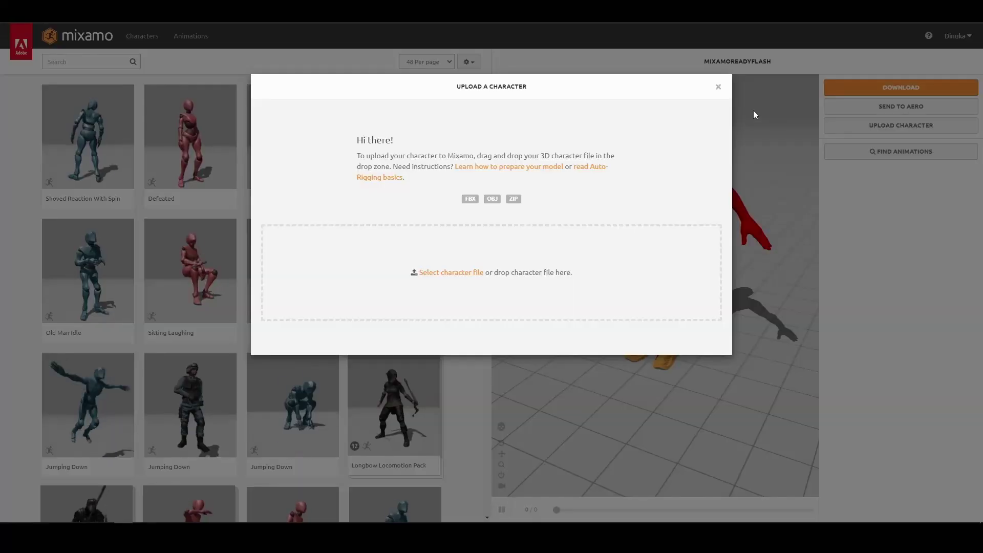
left_click(479, 272)
key("Return")
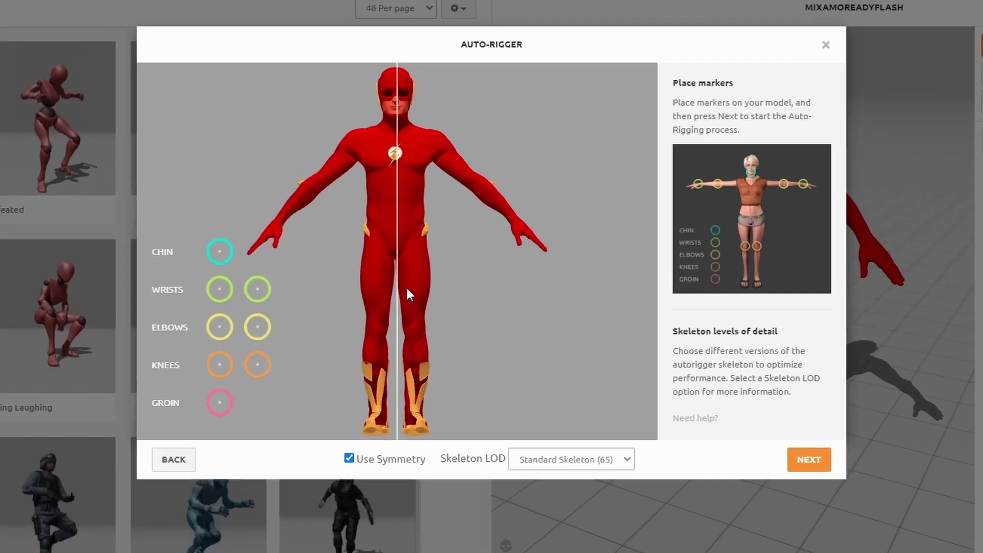
- Place the Auto-Rigger markers on chin, wrists, elbows, knees and groin, and accept the rig
left_click_drag(307, 226, 430, 139)
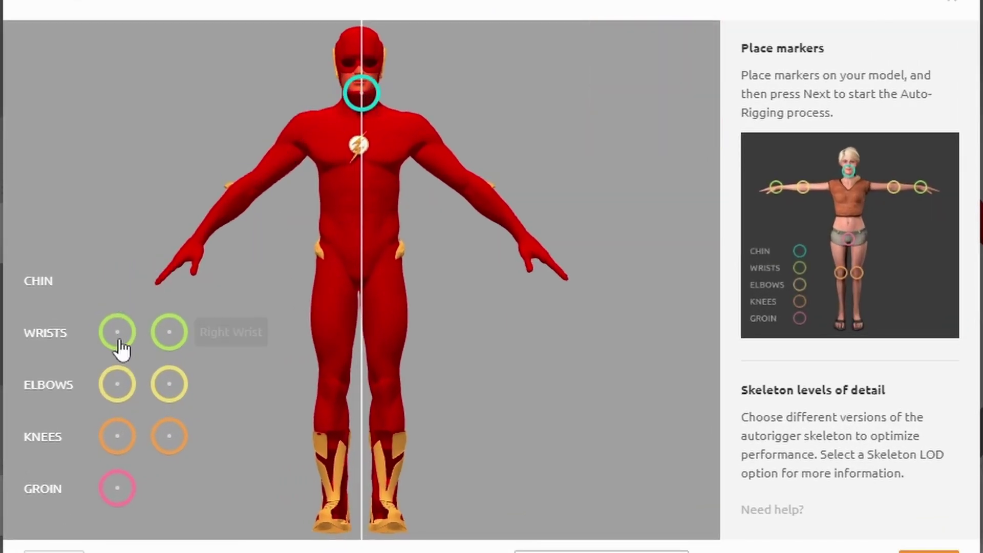
left_click_drag(117, 332, 198, 241)
left_click_drag(118, 384, 252, 191)
left_click_drag(126, 434, 333, 387)
left_click_drag(119, 486, 372, 270)
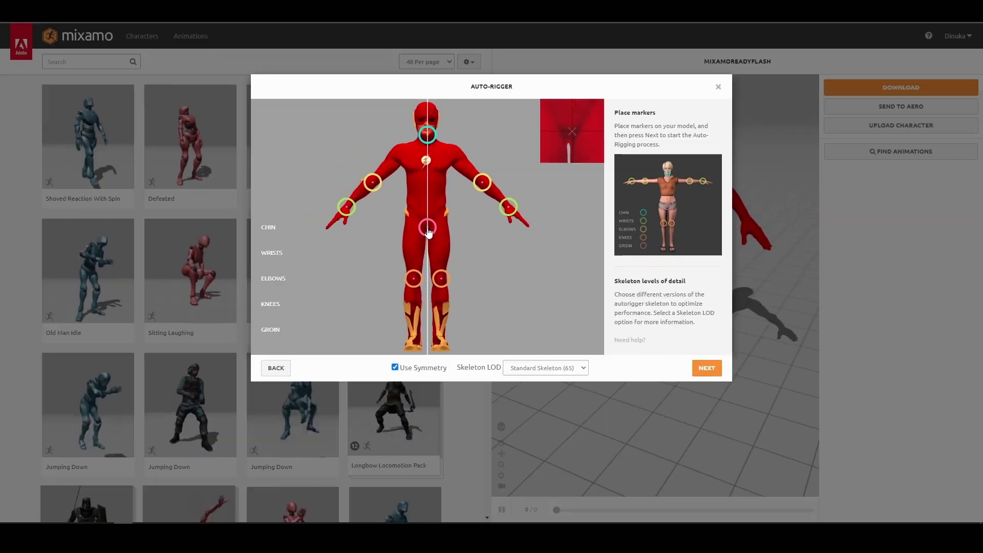
left_click(702, 370)
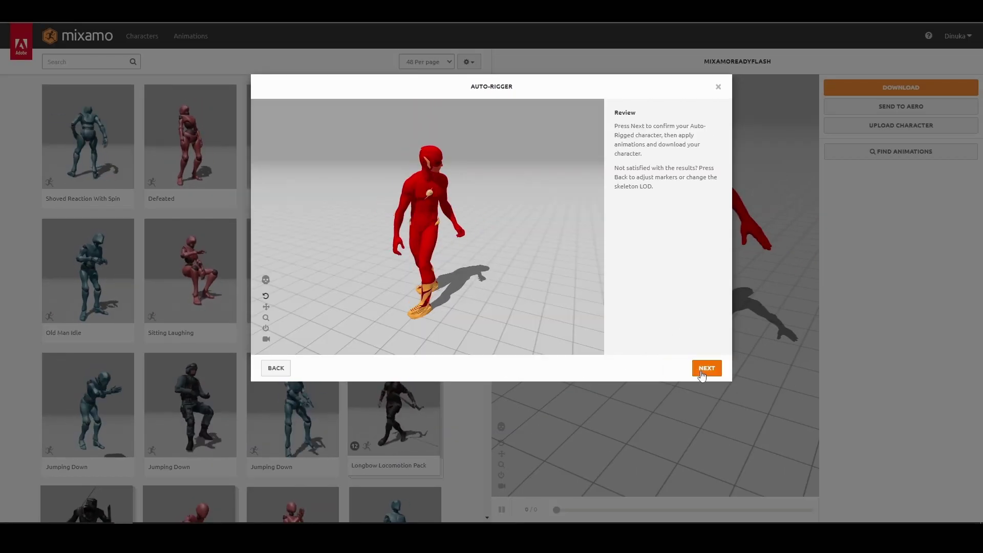
left_click(705, 370)
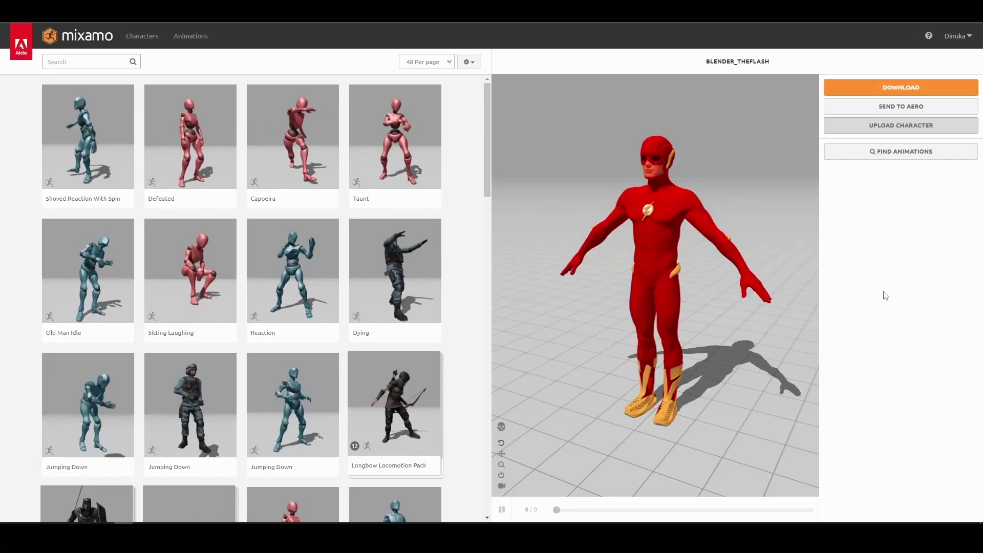
- Apply the Running animation with its Style raised to 76
left_click(882, 88)
left_click(635, 169)
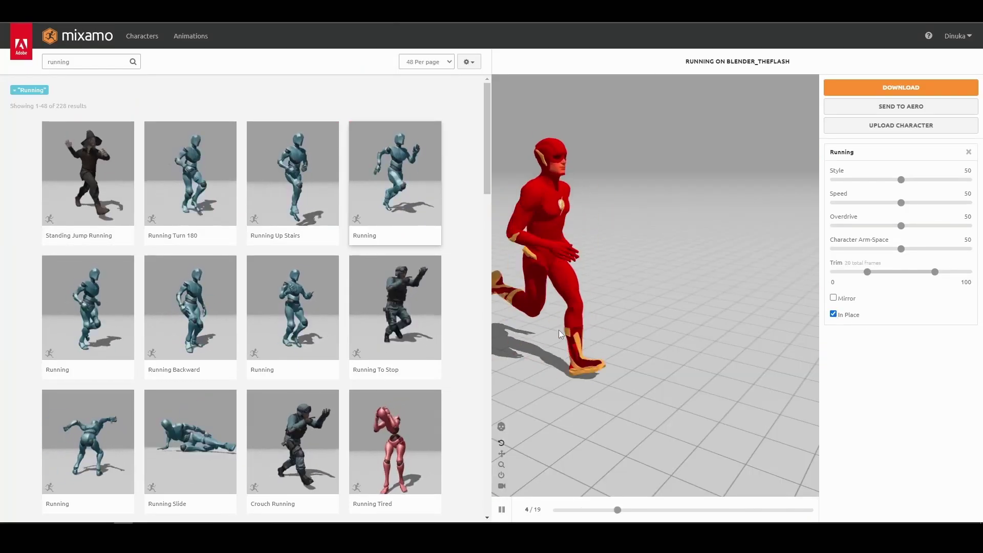
left_click_drag(901, 179, 935, 180)
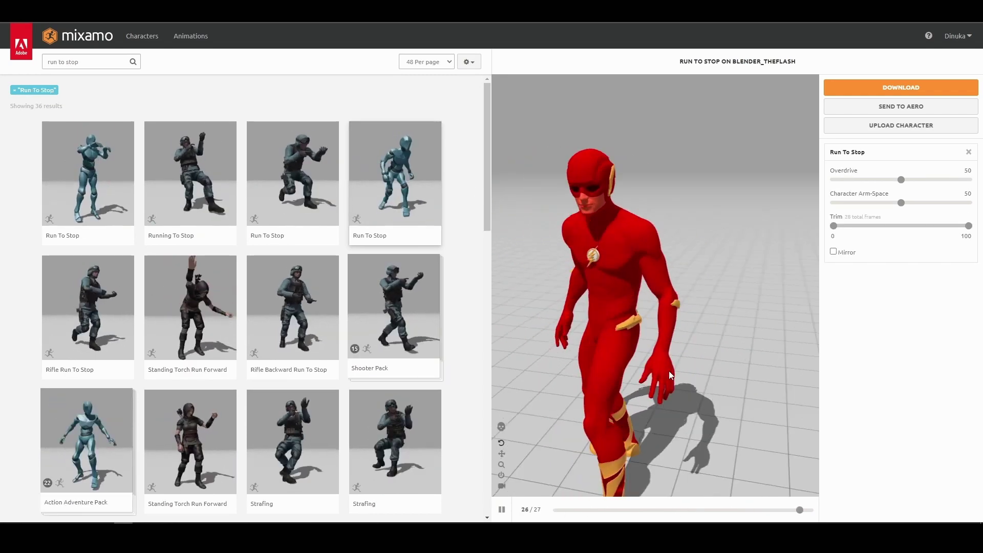
- Download the Run To Stop animation without skin at 24 fps
left_click(901, 87)
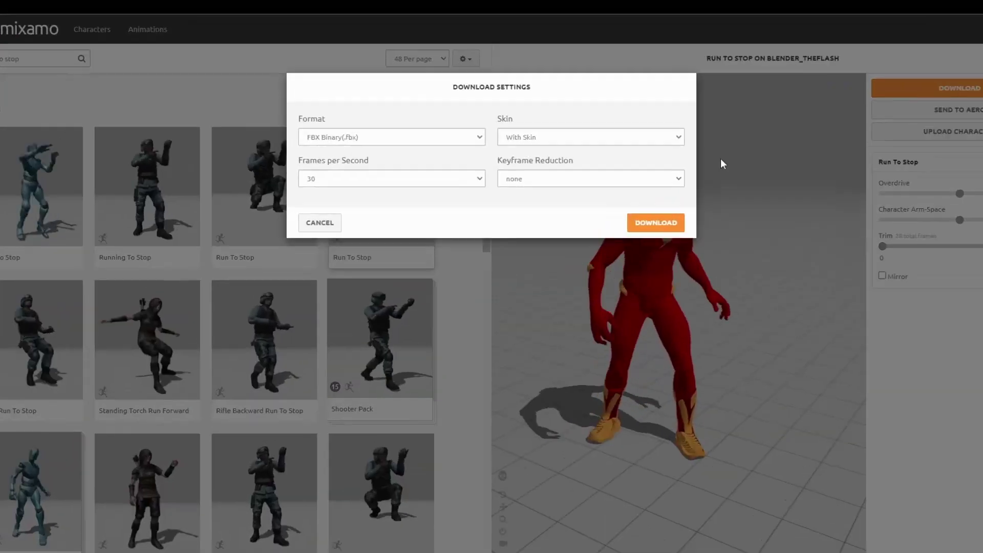
left_click(668, 137)
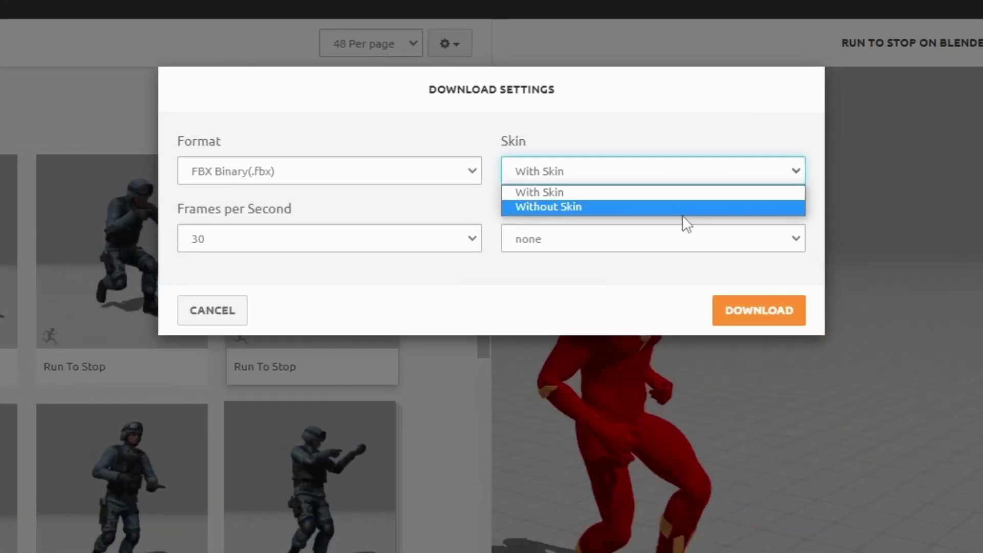
left_click(523, 163)
left_click(435, 178)
left_click(400, 260)
left_click(747, 312)
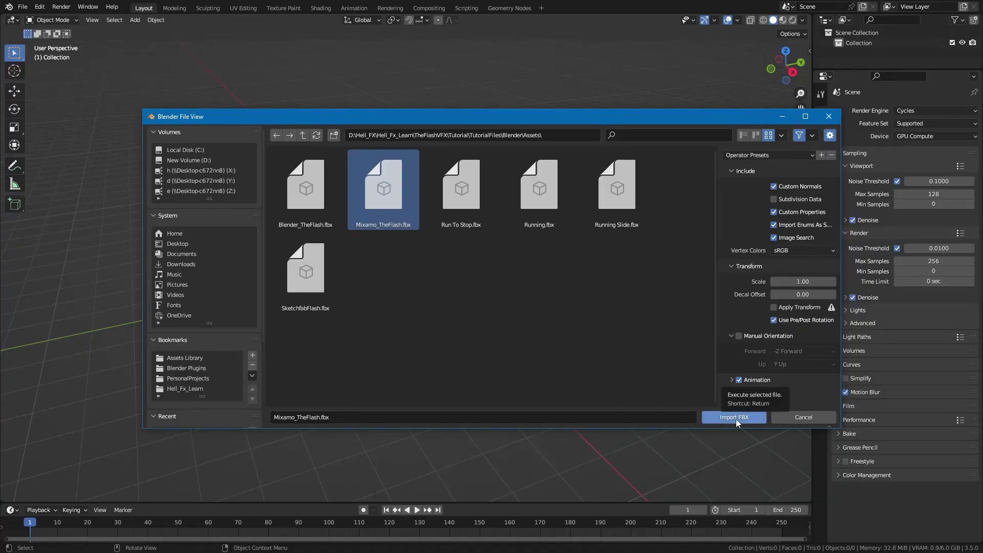
- Import the downloaded Mixamo-rigged Flash FBX and frame it in the view
left_click(734, 417)
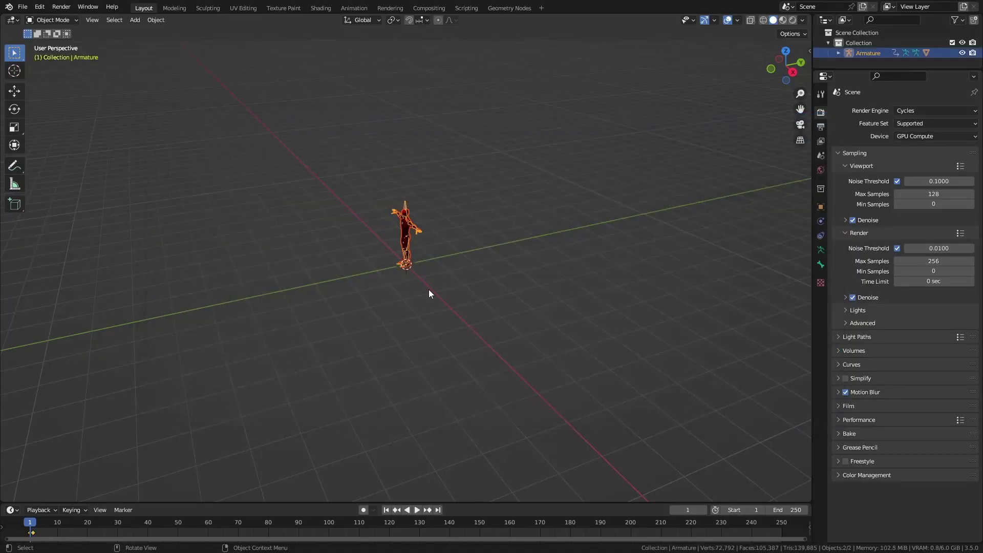
key("KP_Decimal")
middle_click_drag(428, 290, 389, 332)
- Create a Mixamo control rig with IK legs using Armature as source skeleton, then test the hips control
key("n")
left_click(806, 209)
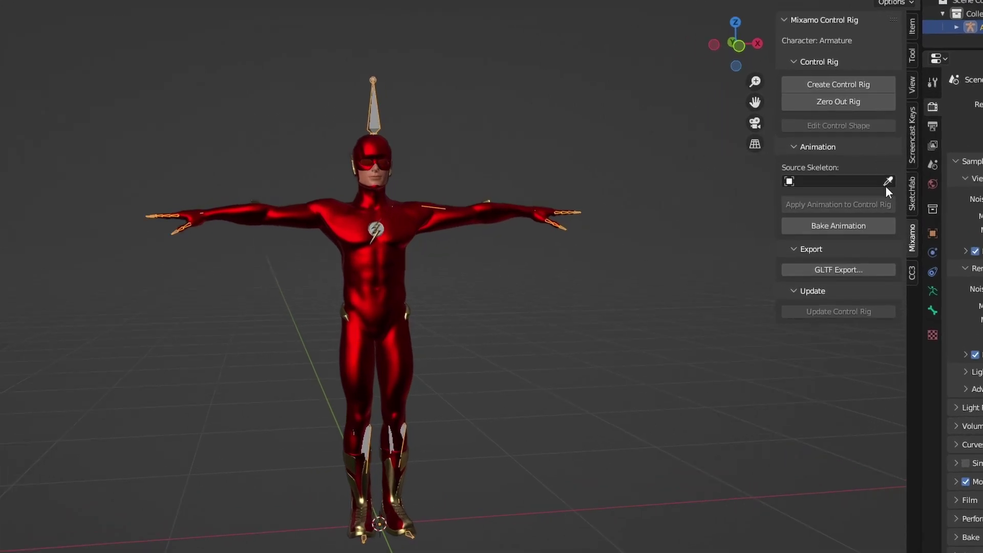
left_click(888, 181)
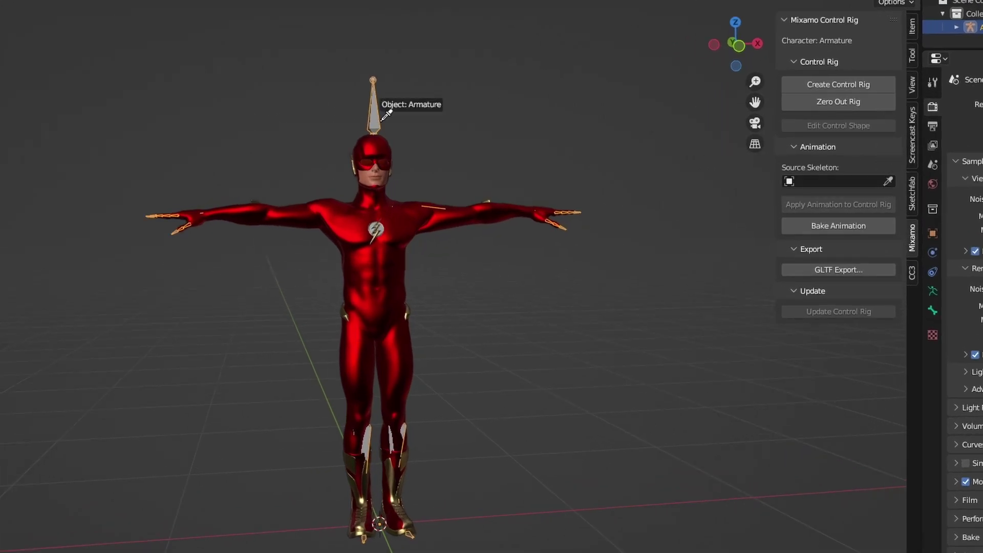
left_click(374, 102)
left_click(863, 86)
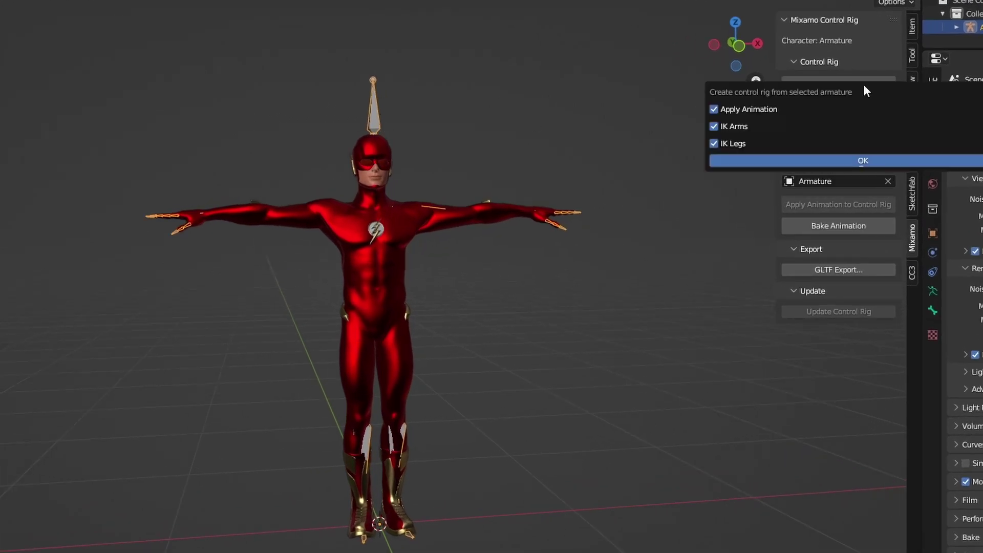
left_click(845, 159)
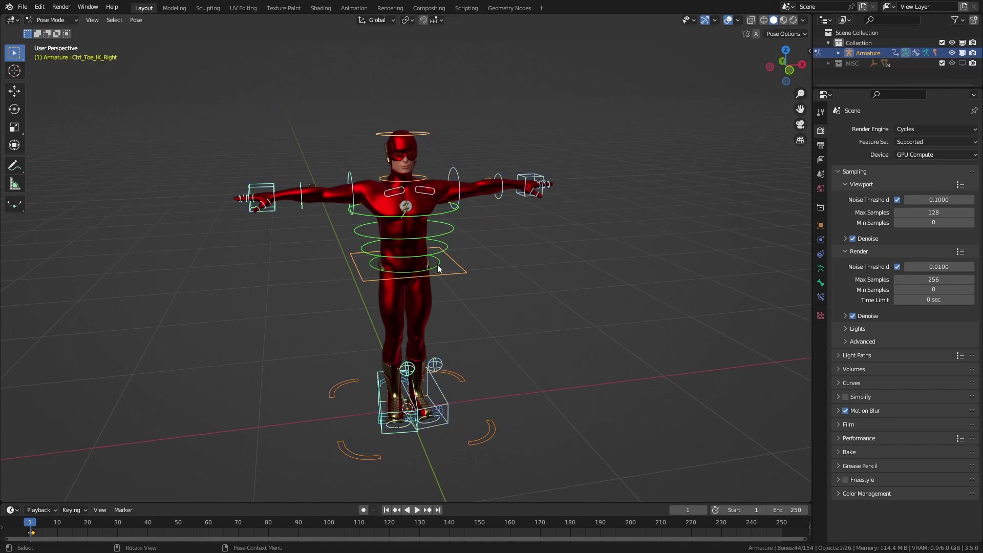
left_click(437, 264)
key("r")
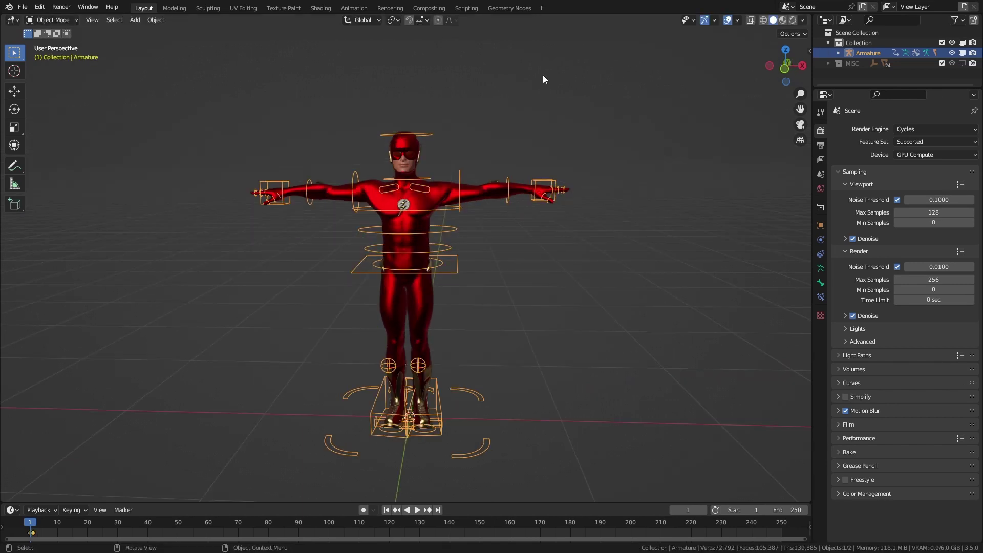
- In the Shading workspace, inspect the Eyes.001 and gold emblem materials
left_click(321, 8)
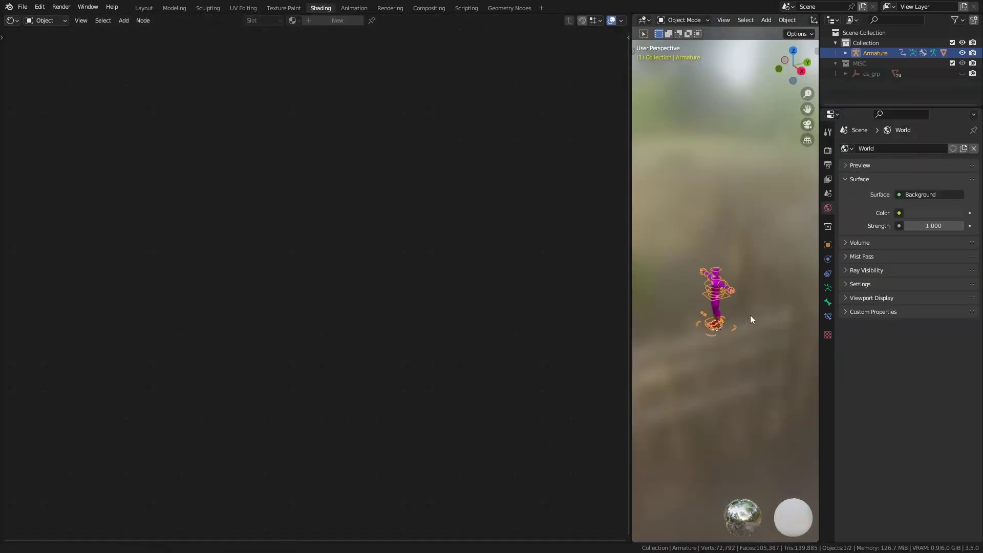
scroll(750, 315, "up", 5)
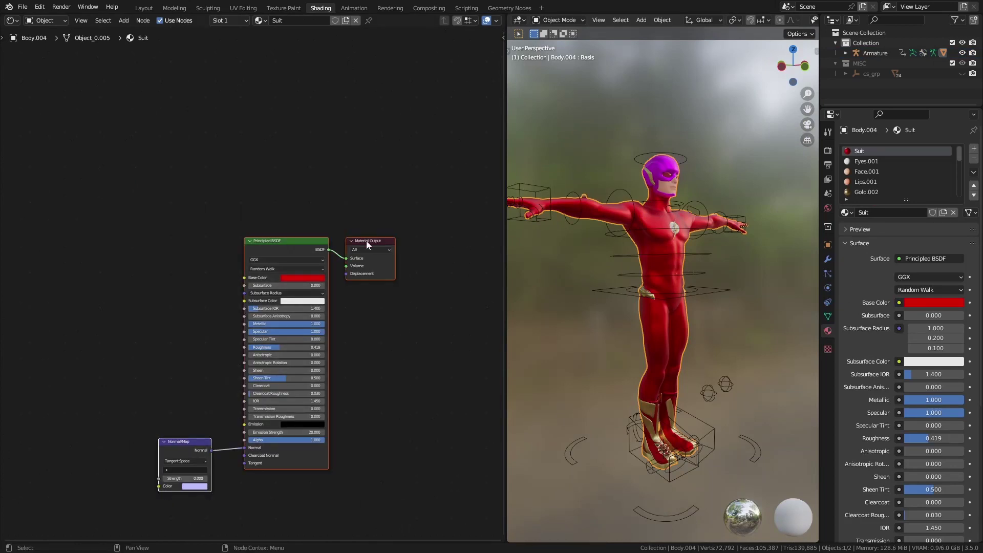
left_click(866, 161)
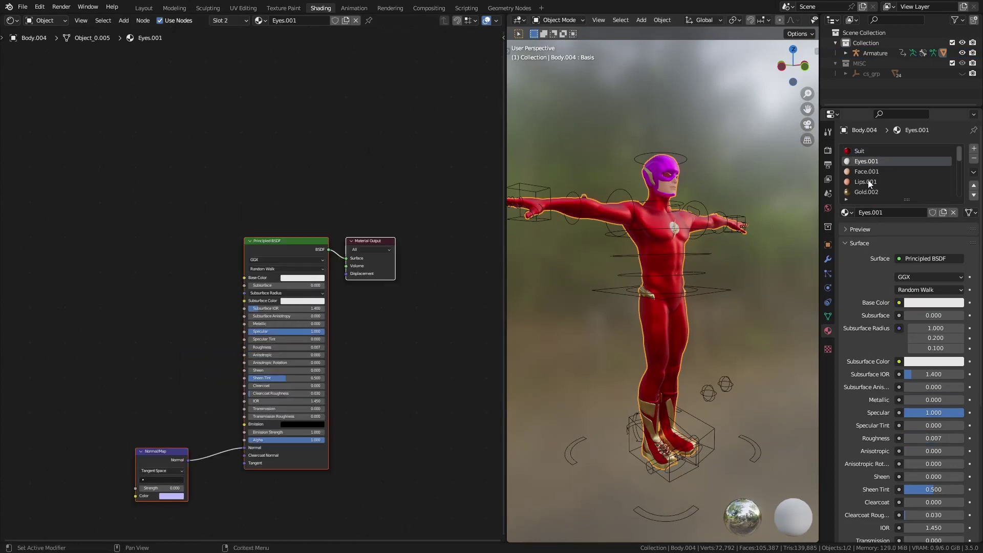
left_click(874, 161)
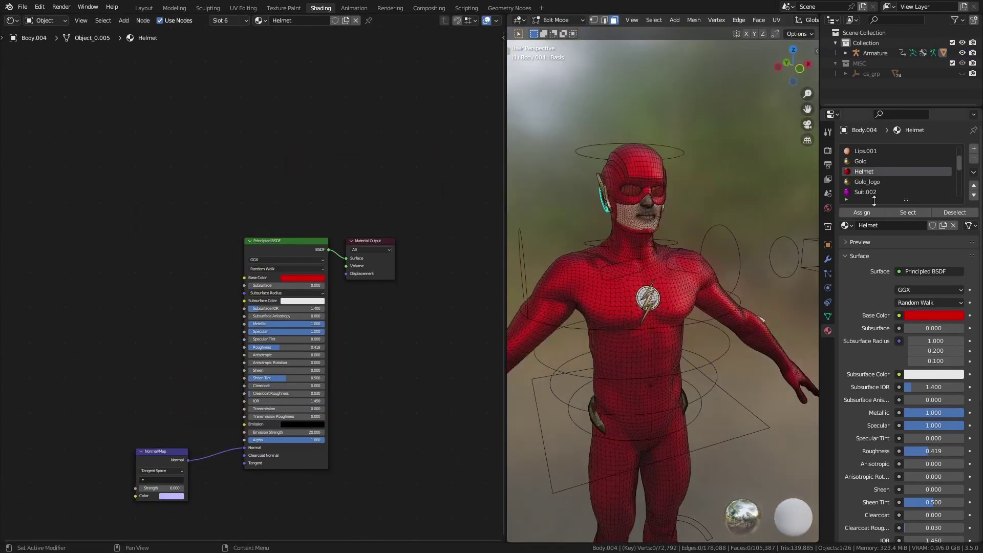
- Rename the next material slot to Visor and save the file
left_click(865, 192)
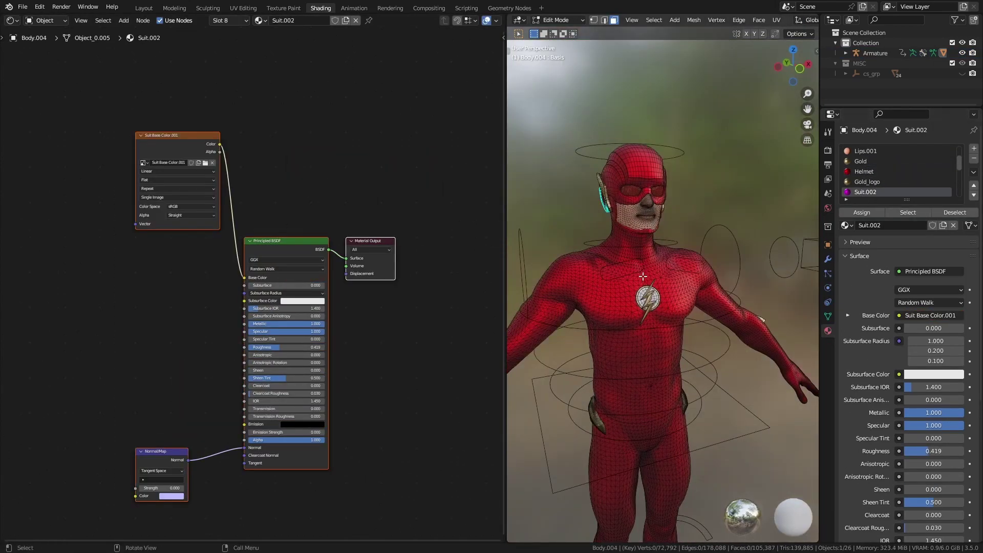
double_click(878, 191)
type("Visor")
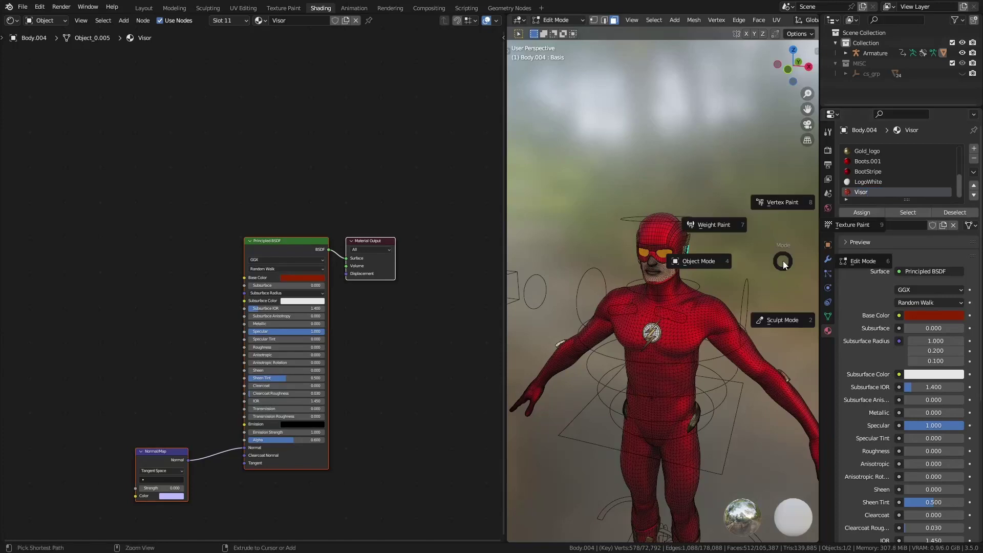
left_click(747, 262)
scroll(729, 247, "up", 2)
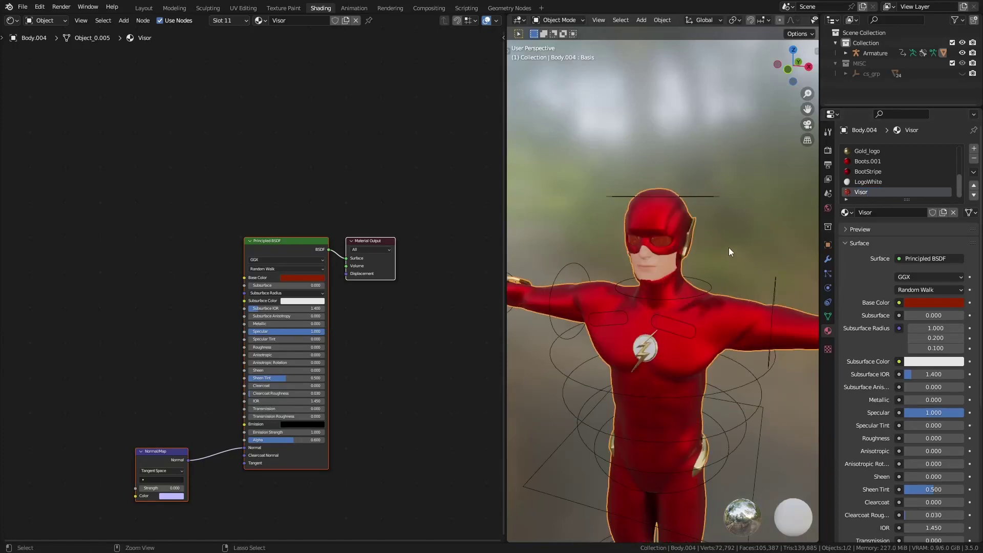
key("ctrl+s")
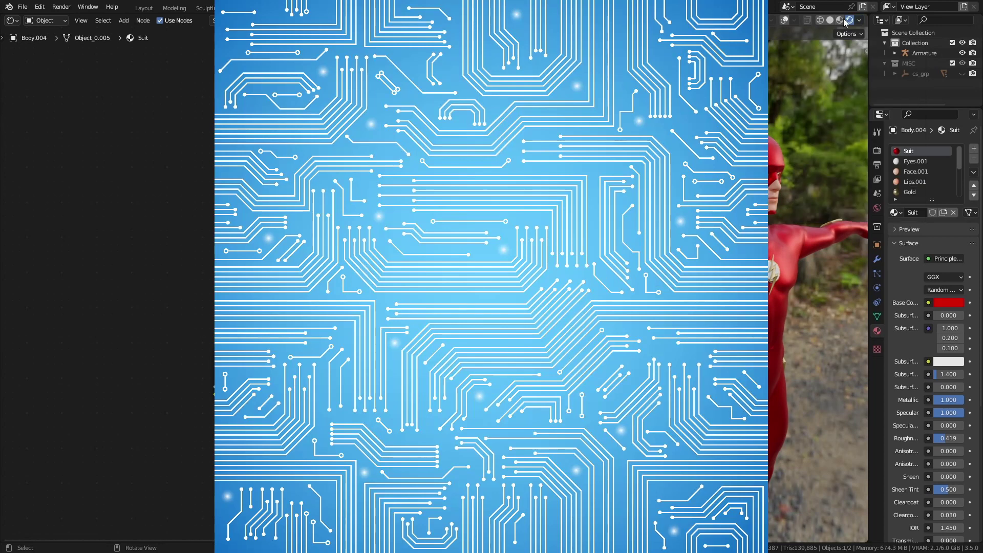
- Add a scale Value and a ColorRamp after the pattern image, white stop at 0.745
left_click(839, 20)
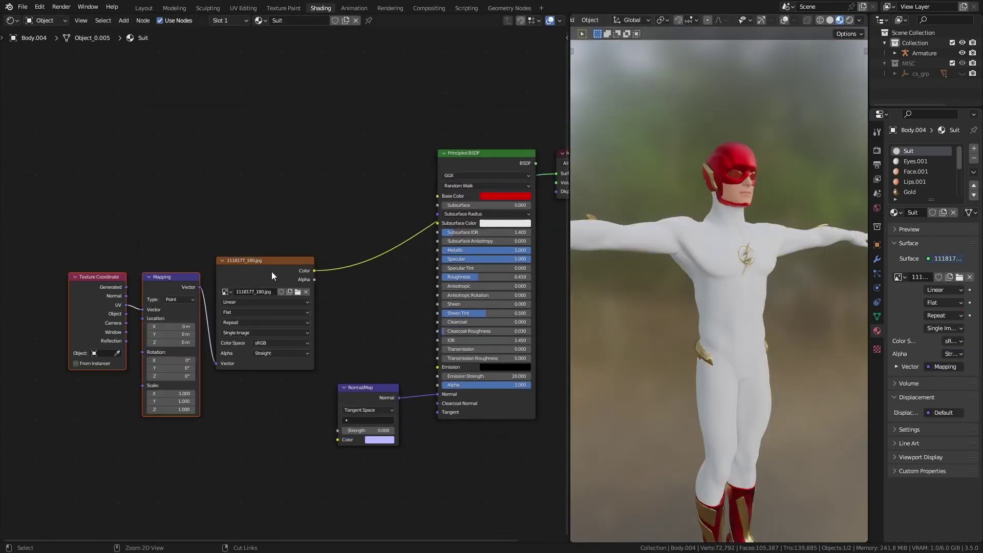
scroll(271, 271, "up", 2)
left_click(129, 406)
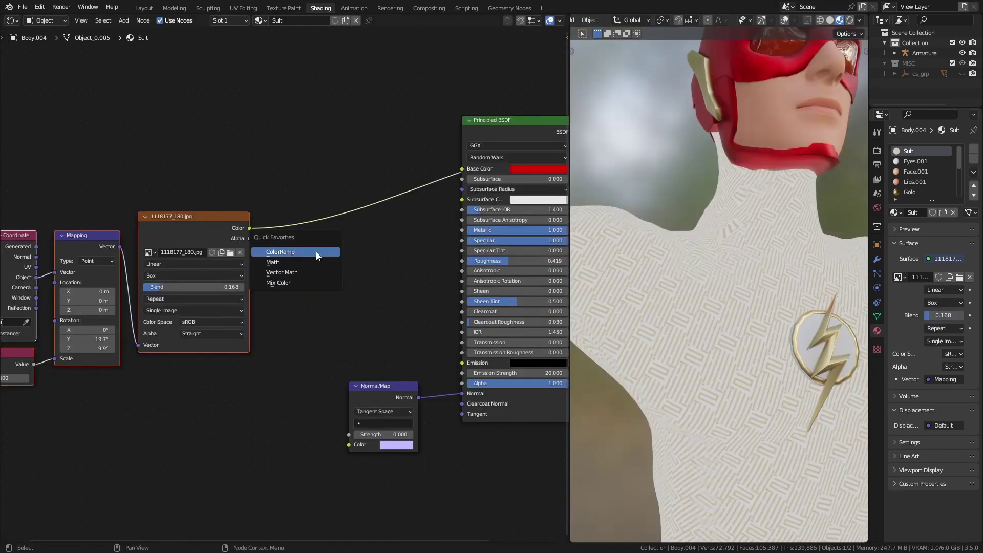
left_click(315, 251)
left_click_drag(336, 261, 365, 252)
scroll(160, 181, "down", 2)
middle_click_drag(501, 156, 280, 223)
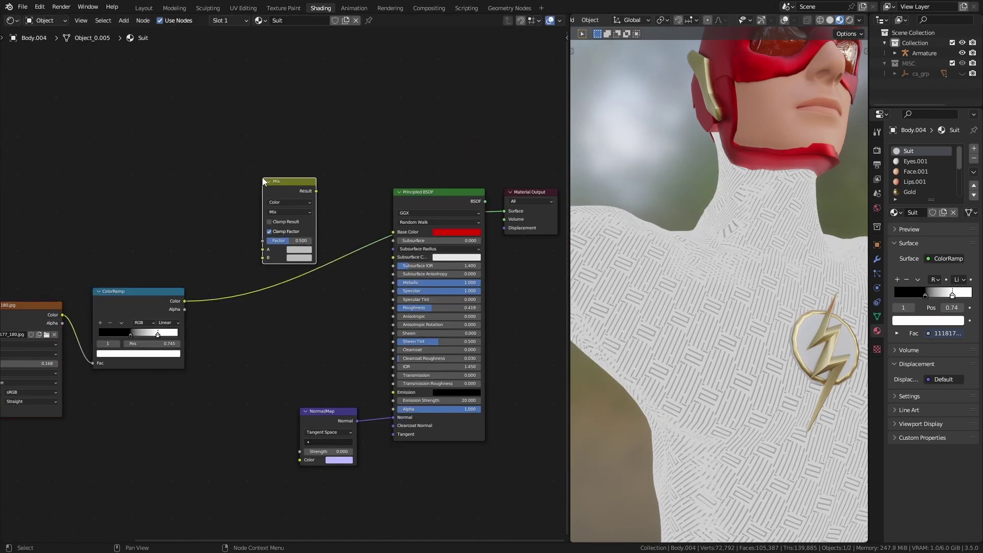
- Set the mix's first colour to dark red and connect the Bump output to Normal
left_click(300, 252)
left_click_drag(391, 92, 391, 133)
scroll(307, 302, "up", 2)
left_click(498, 144, "ctrl+shift")
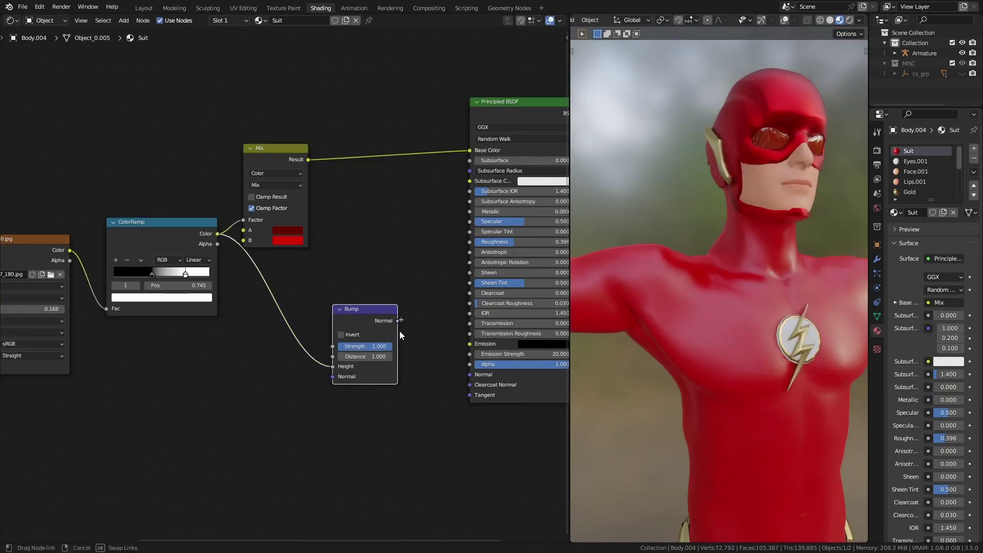
left_click_drag(400, 332, 469, 374)
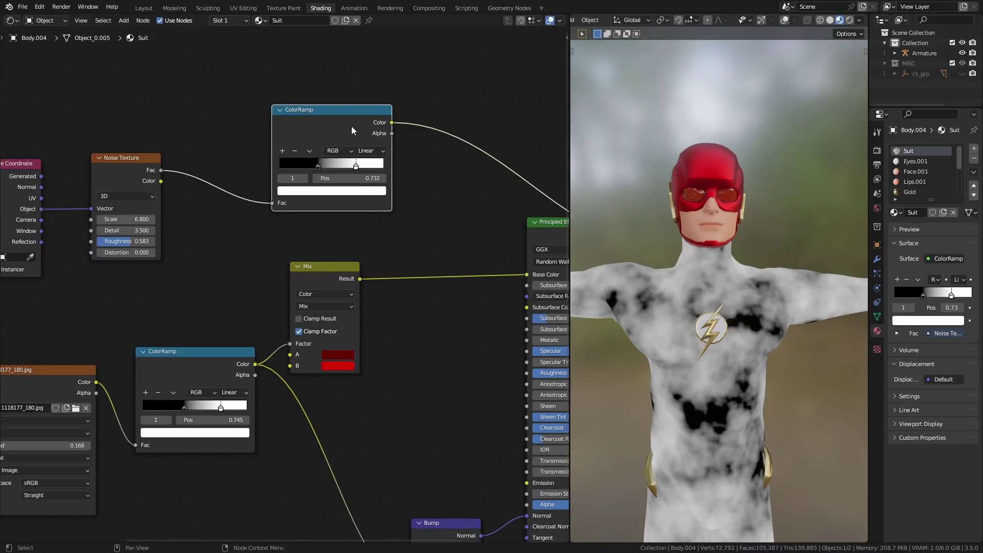
- Feed the noise ColorRamp into the roughness Mix factor and preview the suit shader
left_click_drag(319, 119, 380, 175)
left_click_drag(380, 176, 380, 176)
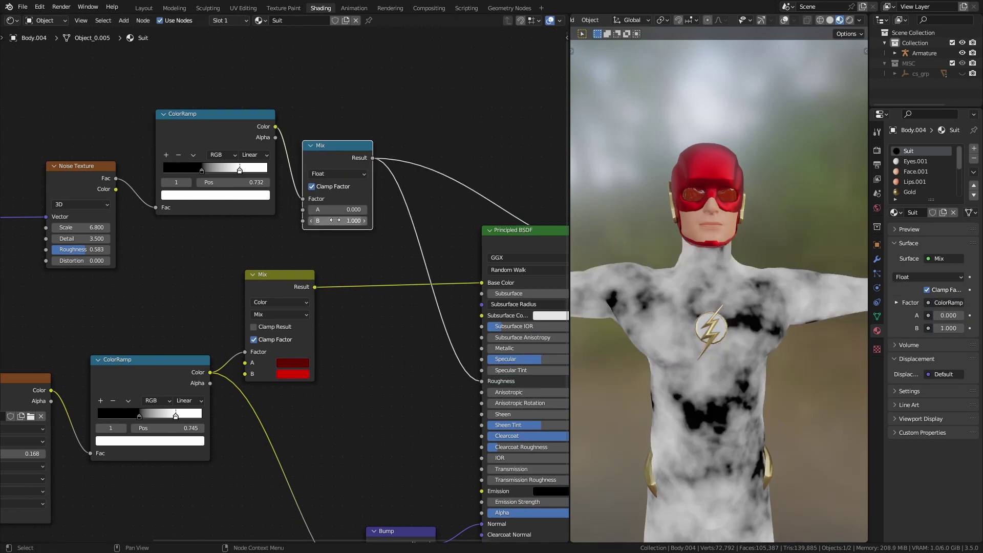
scroll(128, 150, "right", 5, "ctrl")
left_click(504, 226, "ctrl+shift")
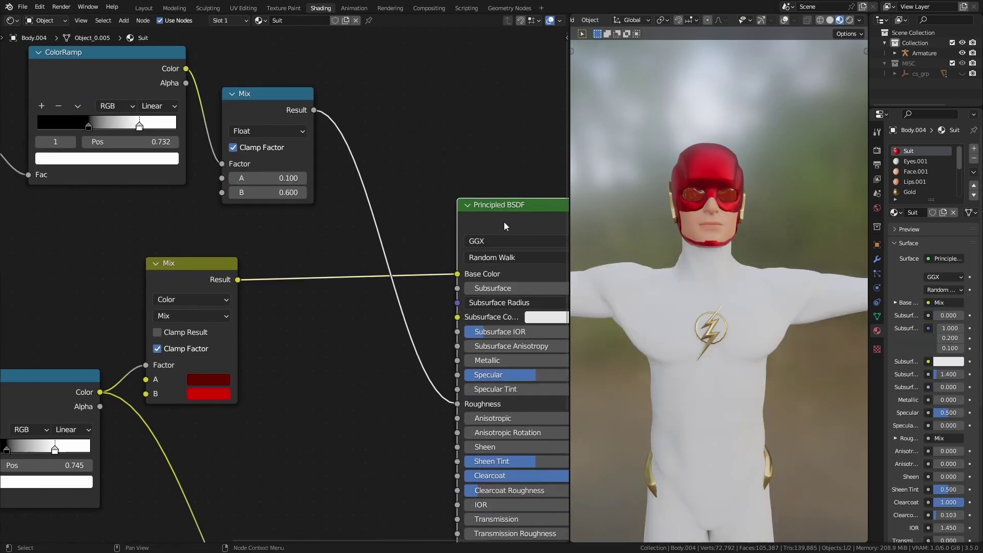
- Drive the Body_Emission image with UV coordinates and preview it on the suit
left_click_drag(285, 413, 86, 194)
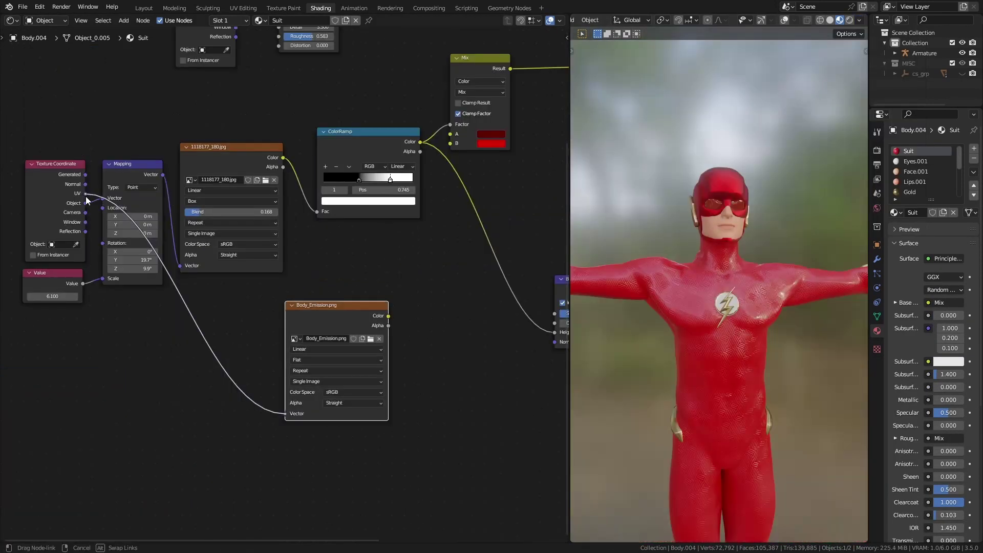
left_click(348, 310, "ctrl+shift")
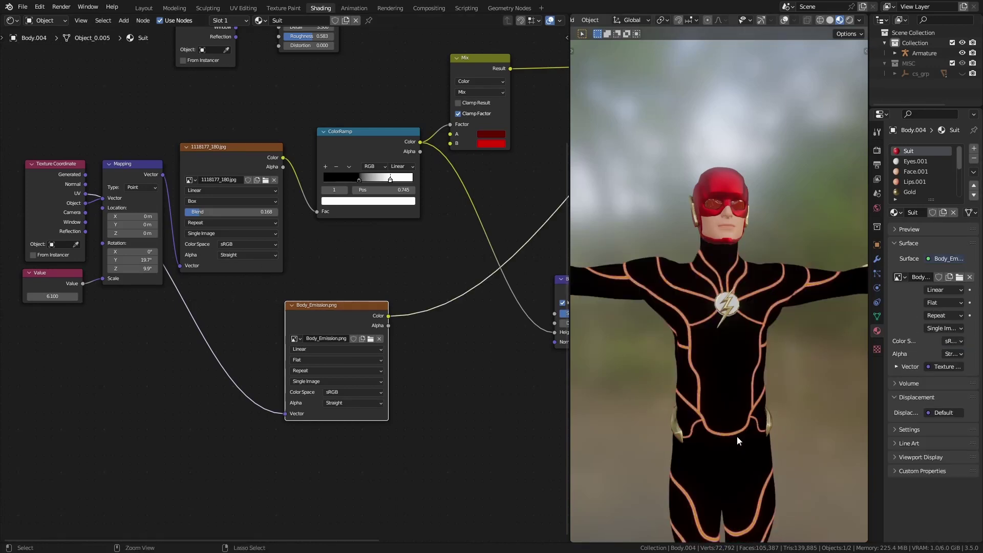
scroll(745, 407, "up", 6)
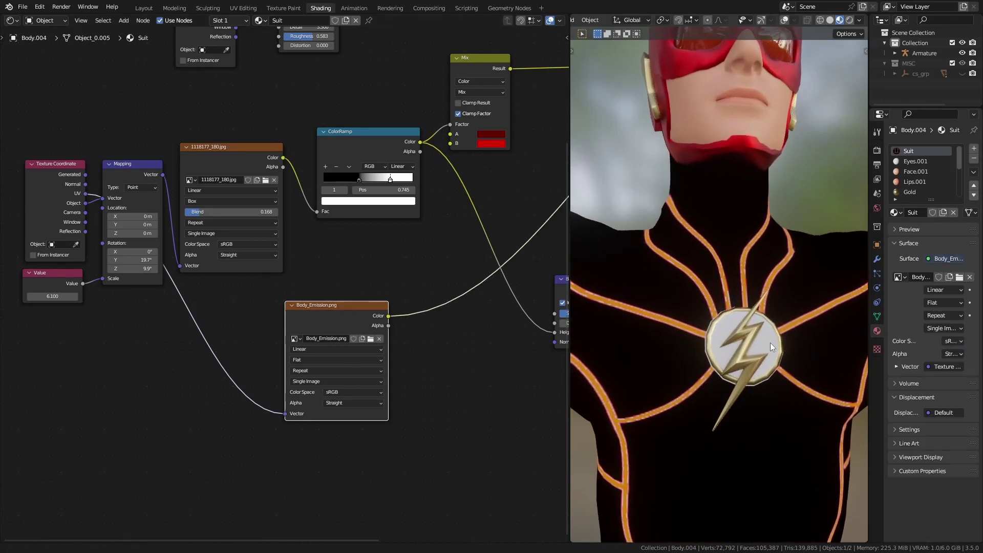
scroll(748, 315, "down", 4)
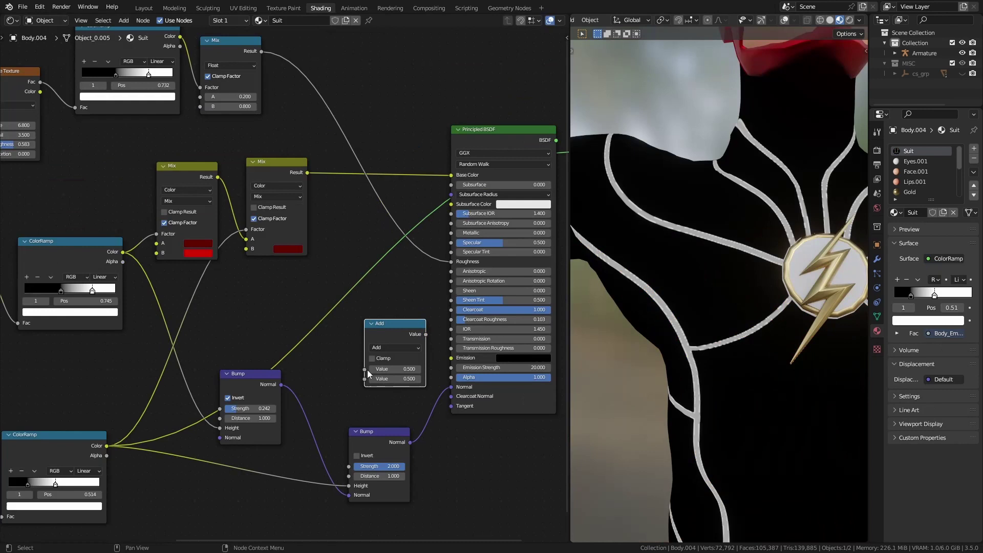
- Route the emission mask through a Math Multiply node into Emission Strength
left_click_drag(280, 401, 378, 399)
left_click(412, 358)
left_click(404, 380)
left_click(389, 344, "ctrl+shift")
scroll(389, 344, "up", 2)
left_click_drag(413, 371, 428, 373)
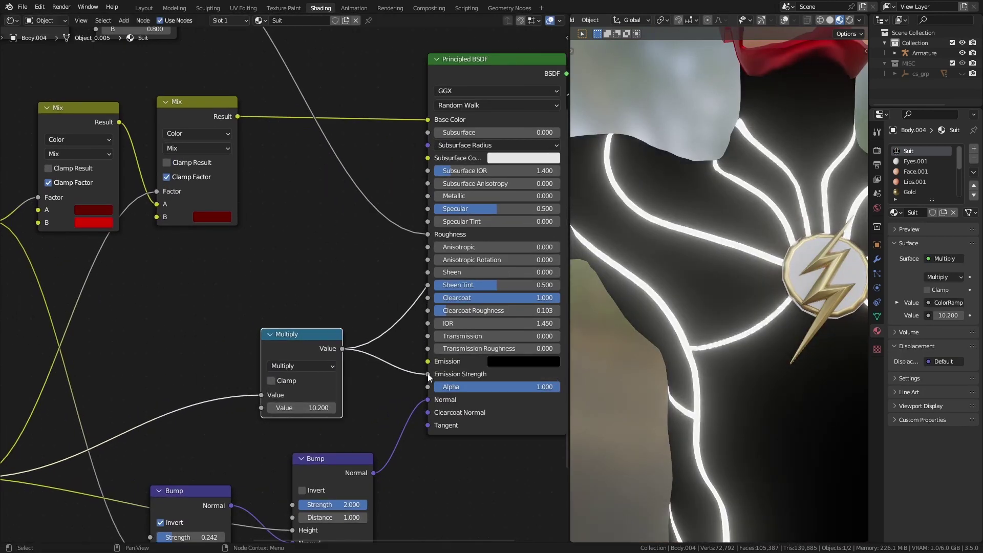
left_click(451, 373, "ctrl+shift")
middle_click_drag(451, 373, 391, 394)
- Set the Emission colour to a bright orange
left_click(468, 379)
left_click_drag(473, 353, 507, 354)
left_click(465, 296)
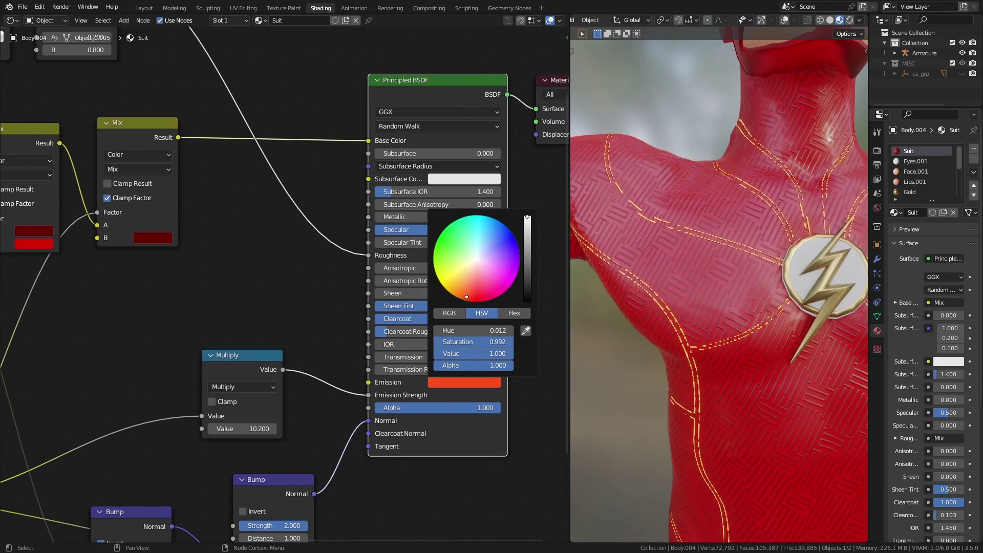
scroll(748, 382, "down", 6)
scroll(705, 342, "up", 7)
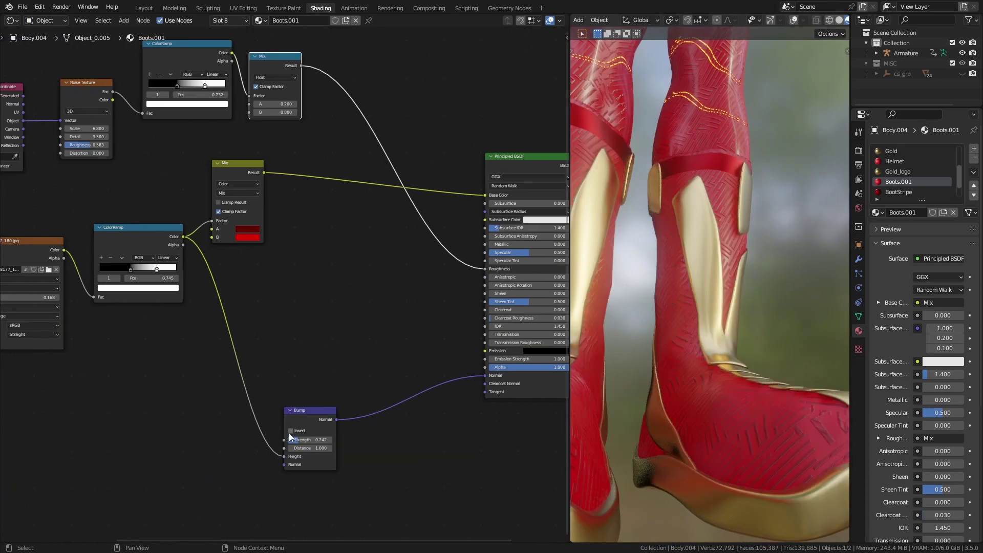
- Link the gold noise ramp into Roughness and the two-tone gold mix into Base Color, then preview materials
left_click_drag(289, 432, 325, 423)
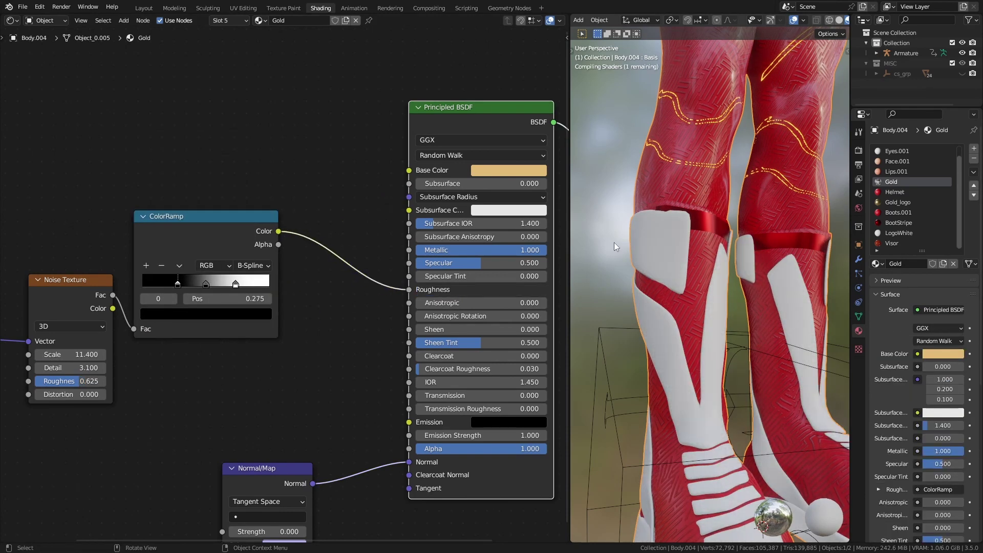
middle_click_drag(747, 337, 777, 359)
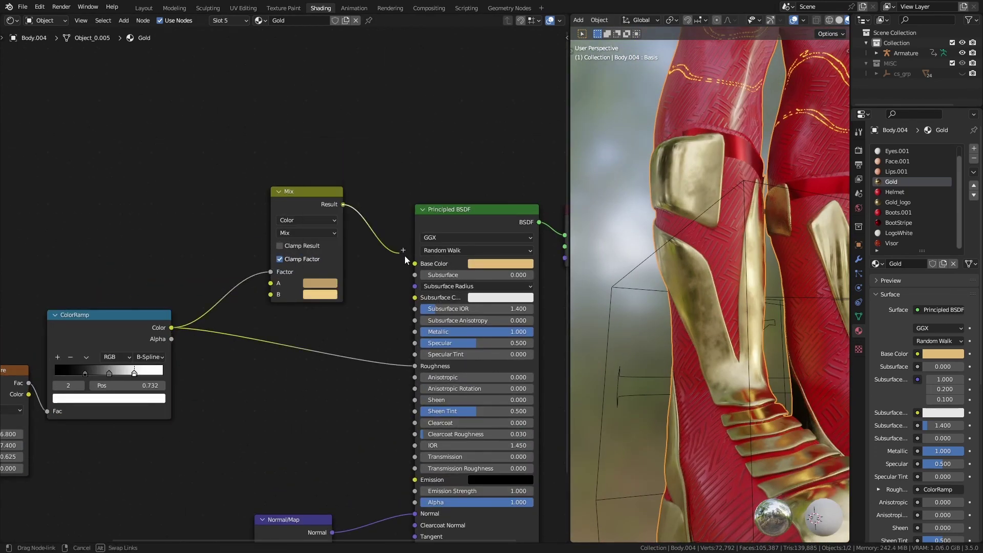
left_click_drag(404, 256, 414, 264)
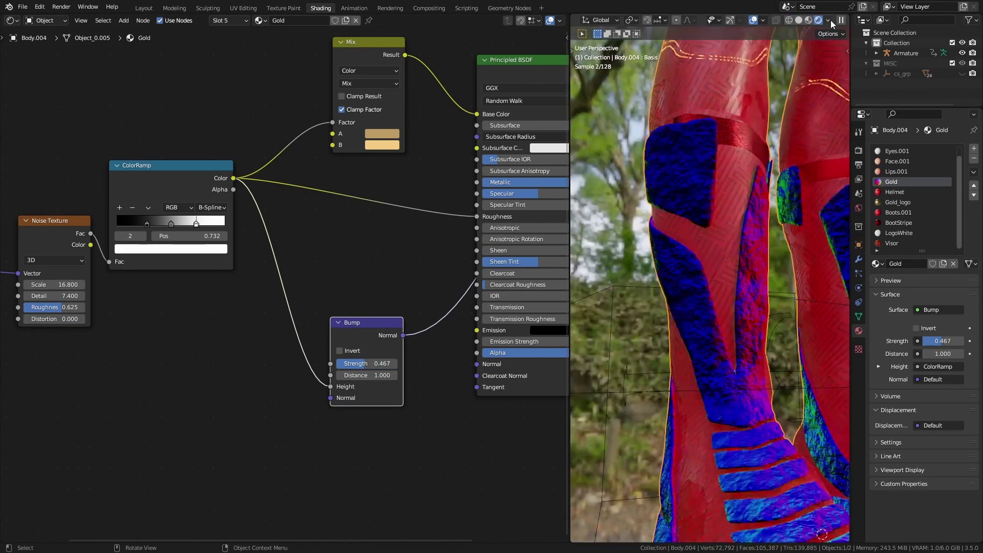
key("z")
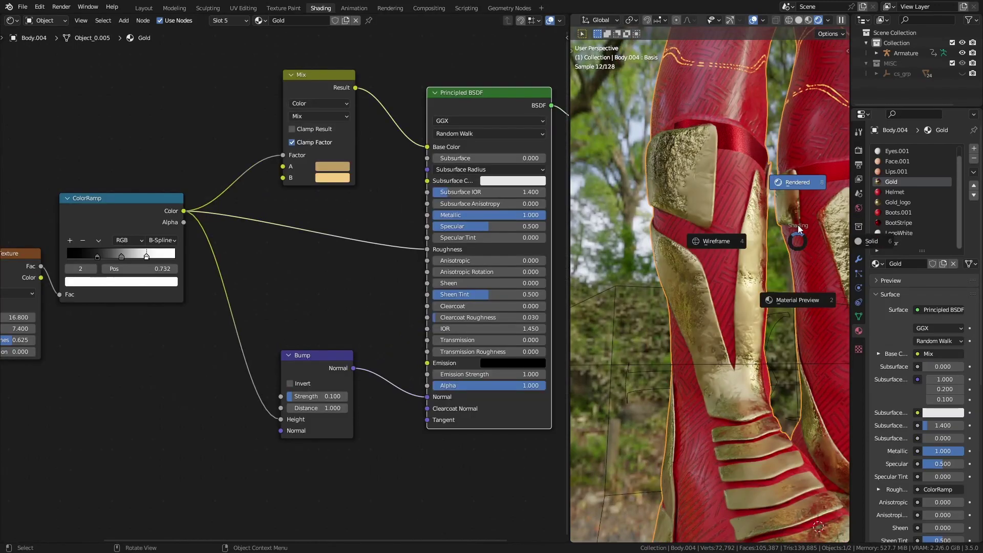
left_click(797, 299)
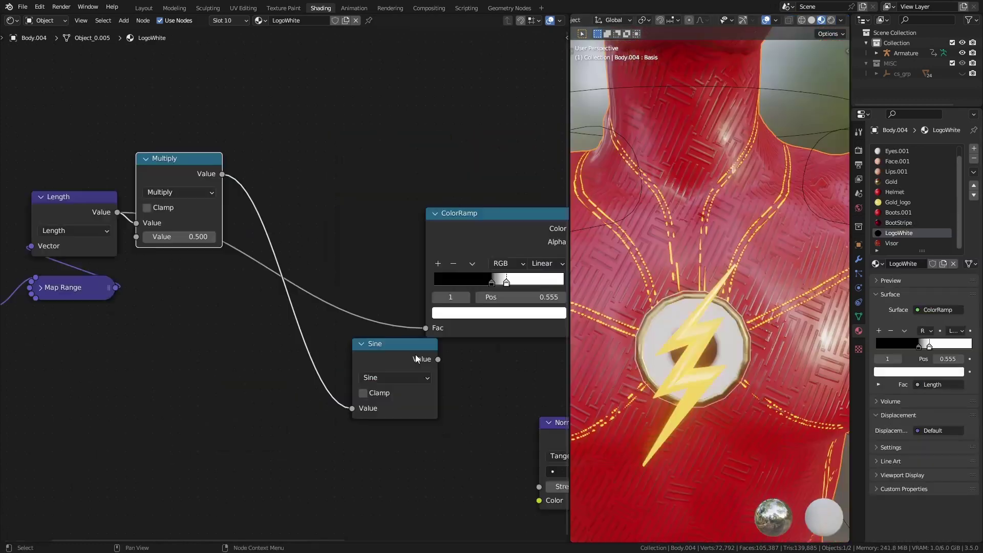
scroll(417, 179, "up", 4)
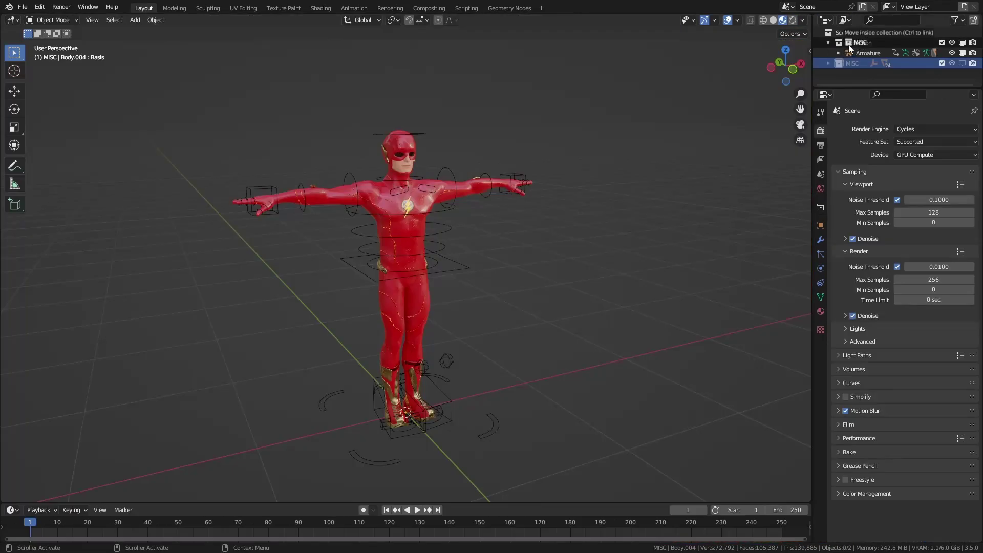
- Nest MISC inside Collection, import Running.fbx and apply it to the control rig
left_click_drag(849, 45, 849, 44)
left_click_drag(848, 44, 849, 44)
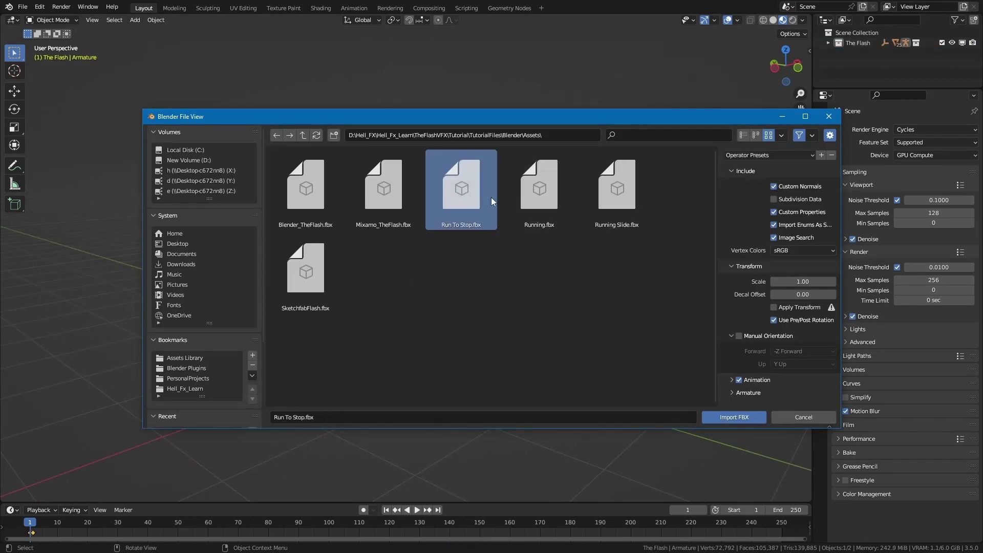
left_click(741, 418)
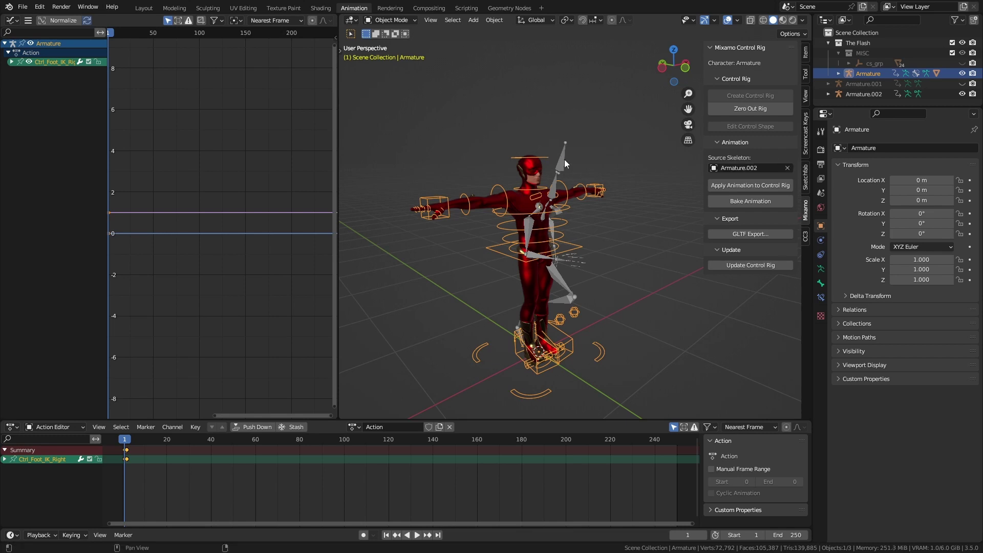
left_click(758, 185)
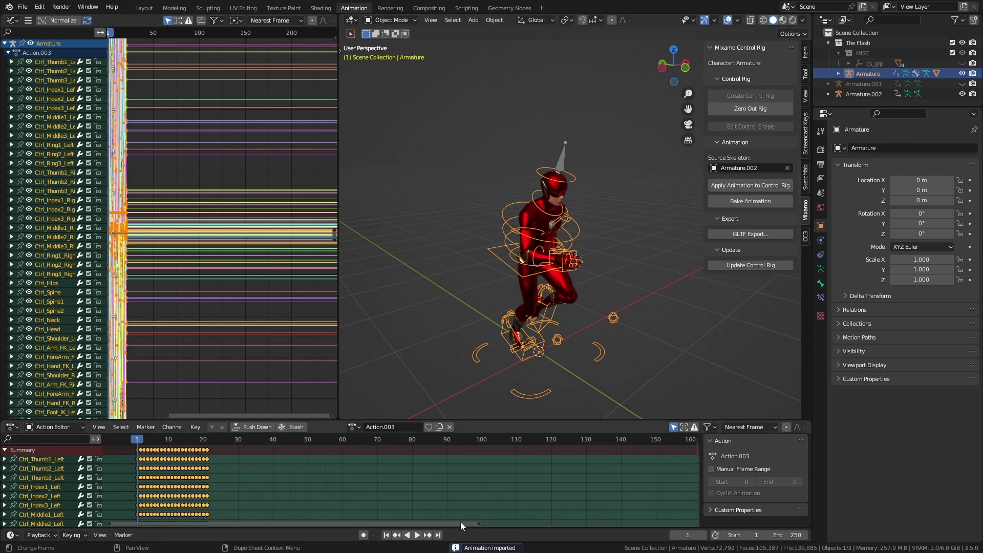
left_click_drag(159, 440, 246, 444)
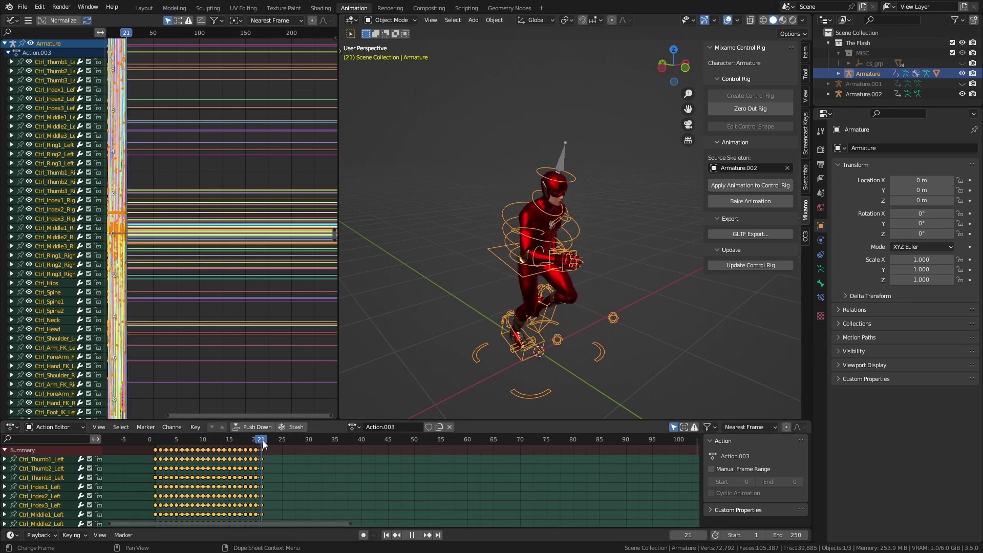
- Rename the action TheFlash_Runing, give it a fake user and save the file
left_click(380, 426)
type("TheFlash_Runing")
key("ctrl+s")
left_click(428, 427)
left_click(14, 23)
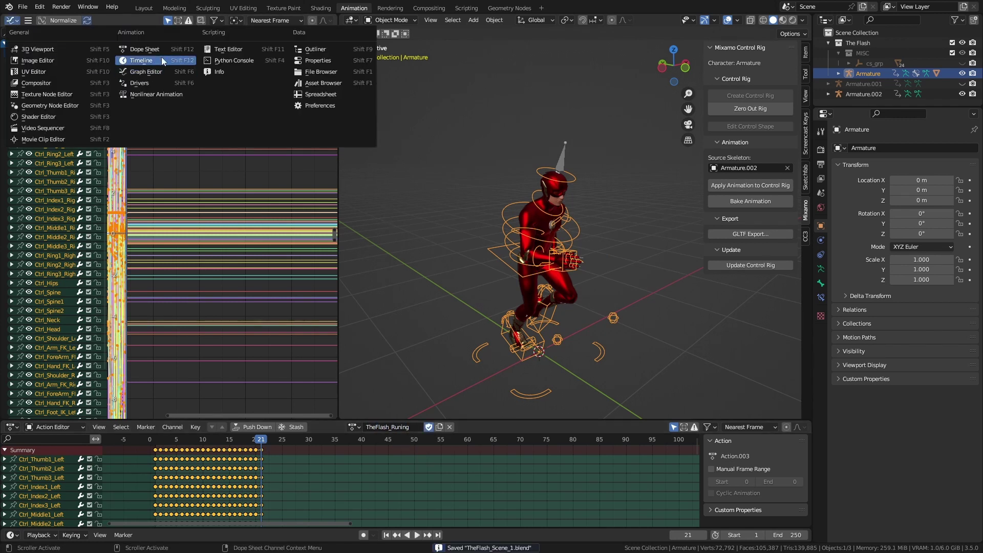
- Open the NLA editor, push TheFlash_Runing down into a strip, and play it back
left_click(151, 94)
left_click_drag(339, 195, 417, 198)
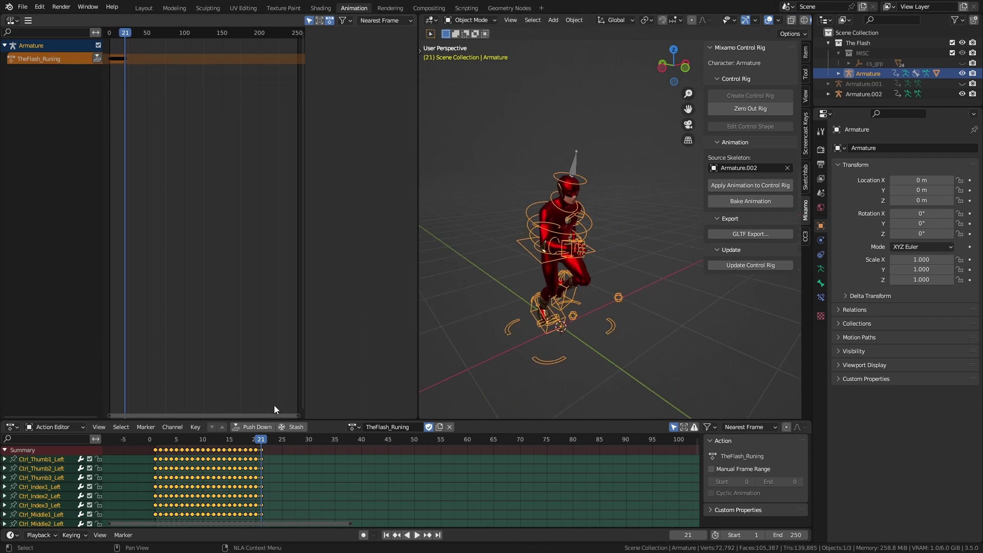
left_click(257, 427)
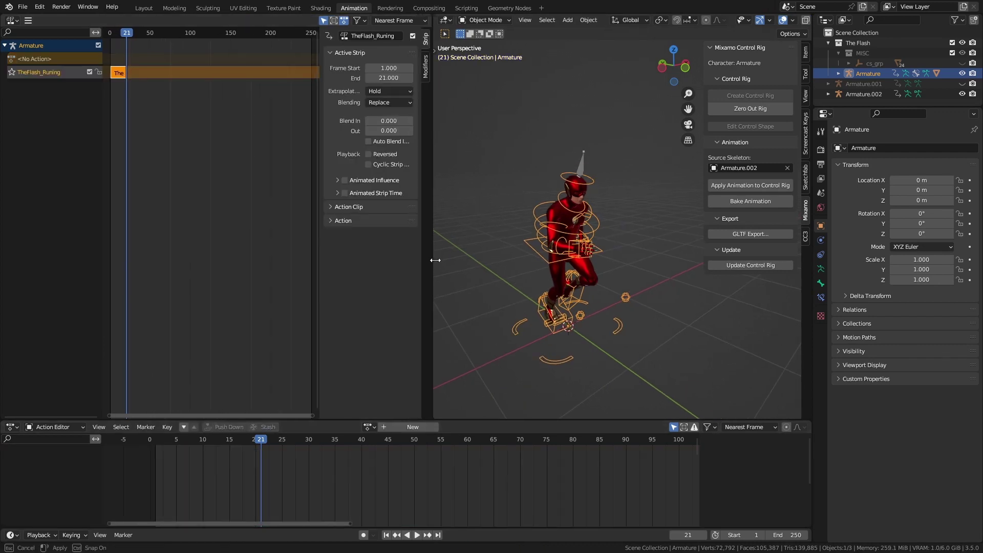
left_click_drag(435, 260, 437, 260)
mouse_move(121, 39)
left_mouse_down()
mouse_move(112, 38)
mouse_move(123, 41)
left_mouse_up()
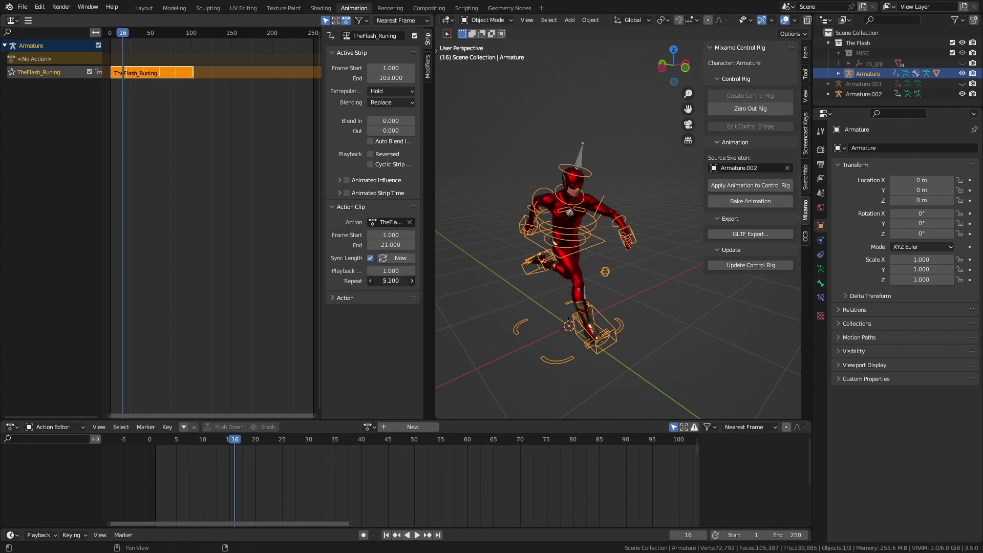
left_click_drag(127, 33, 112, 34)
key("space")
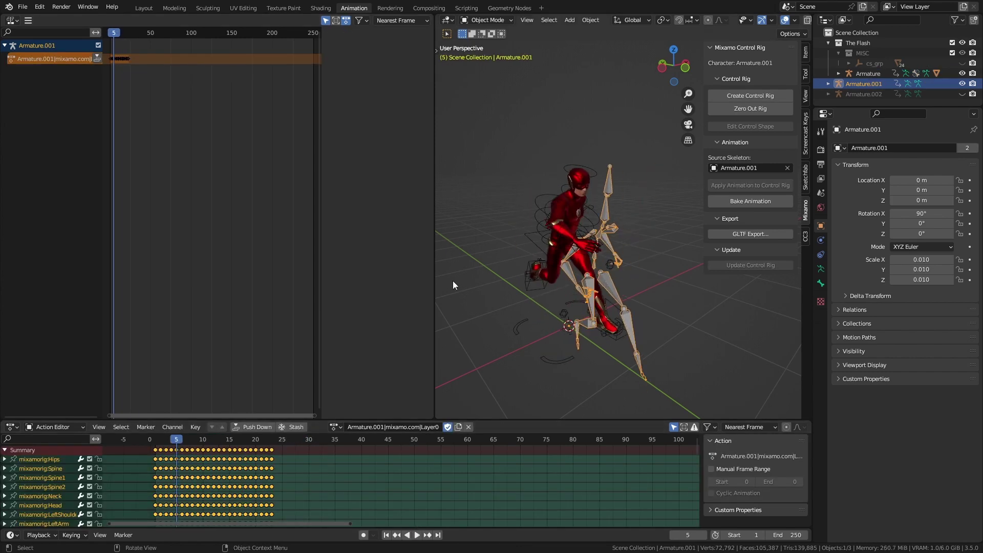
- Push TheFlash_Stop into a Hold Forward strip and slide it to start at frame 20
left_click(727, 185)
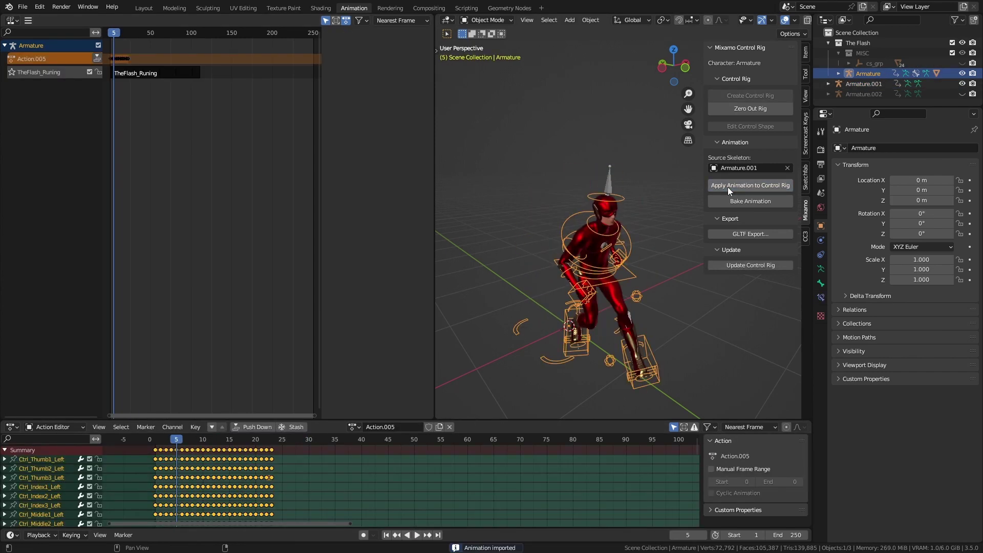
left_click_drag(172, 439, 272, 443)
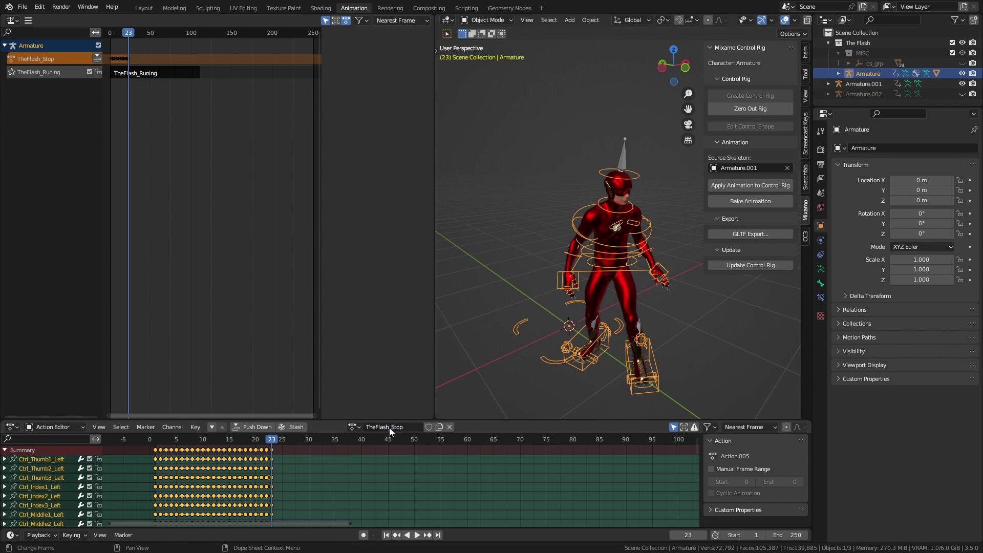
left_click(256, 427)
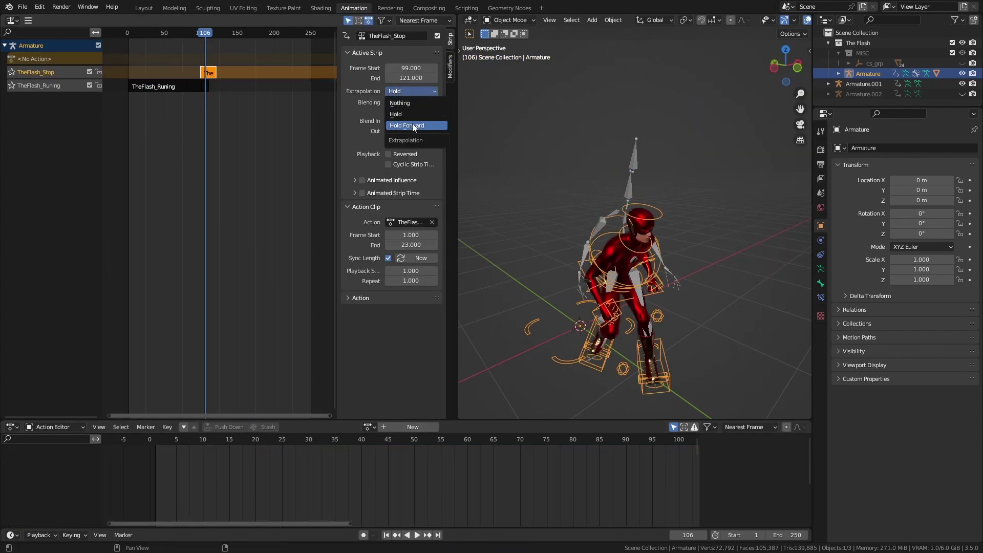
left_click(414, 125)
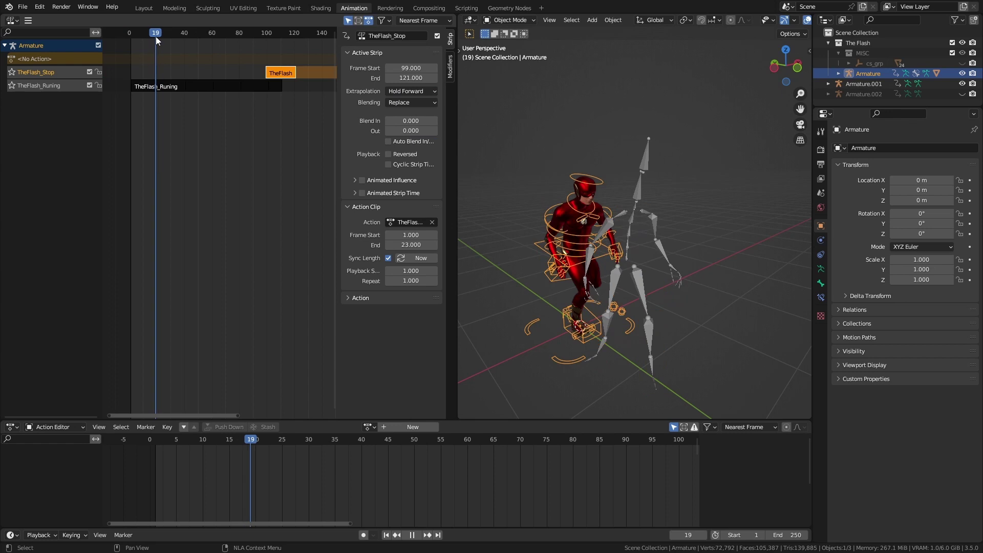
left_click_drag(155, 36, 156, 37)
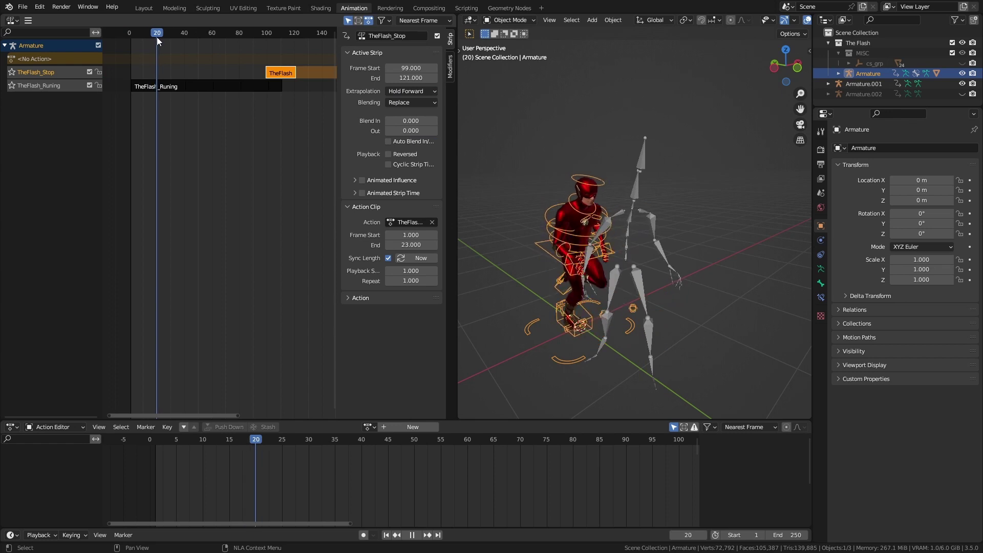
left_click_drag(282, 76, 180, 71)
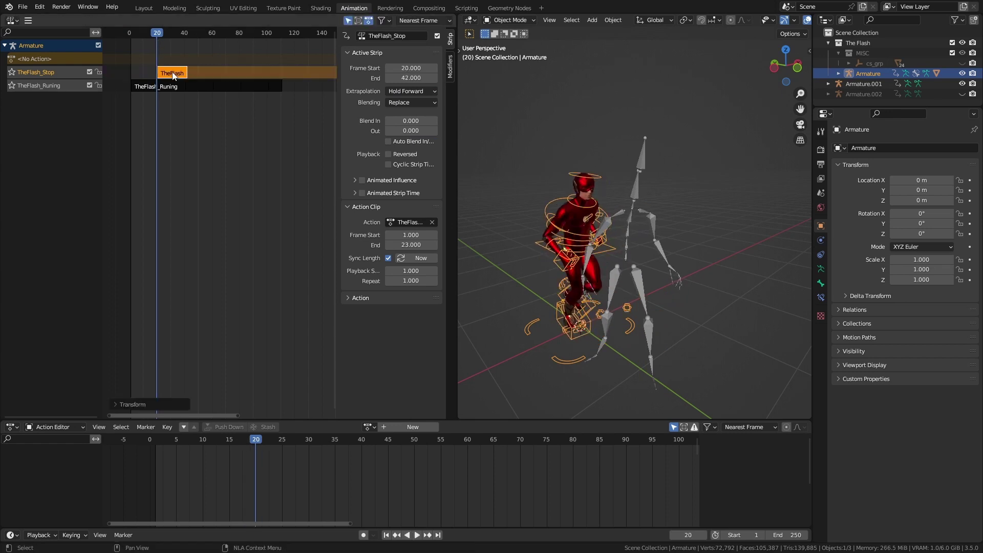
left_click_drag(164, 36, 170, 38)
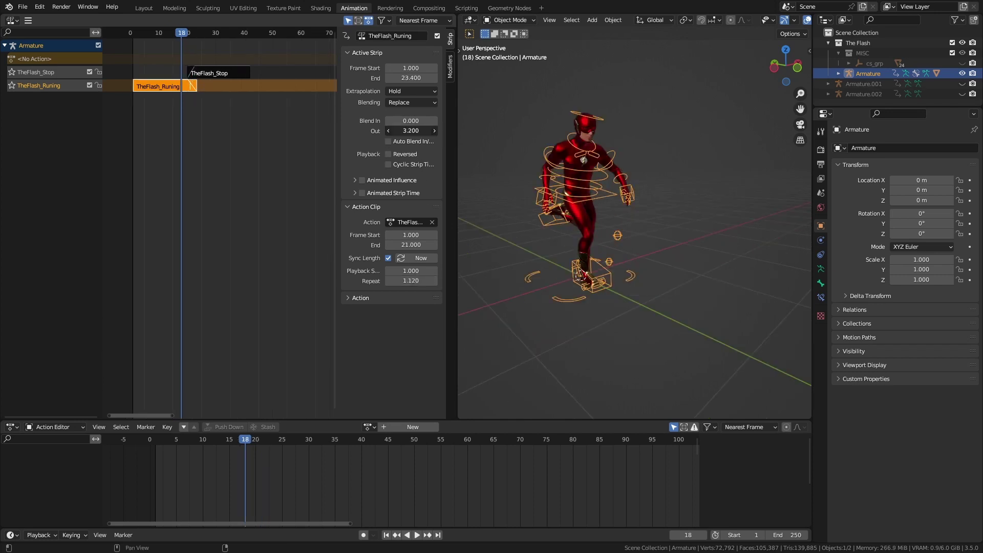
- In tweak mode on TheFlash_Stop, scale its keys around frame 24 to stretch the timing
key("n")
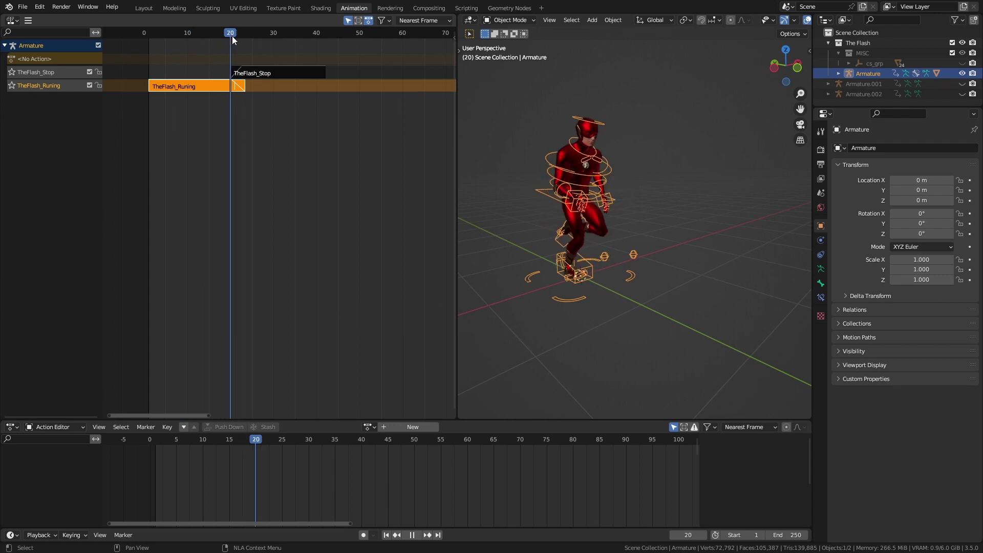
left_click_drag(232, 36, 254, 50)
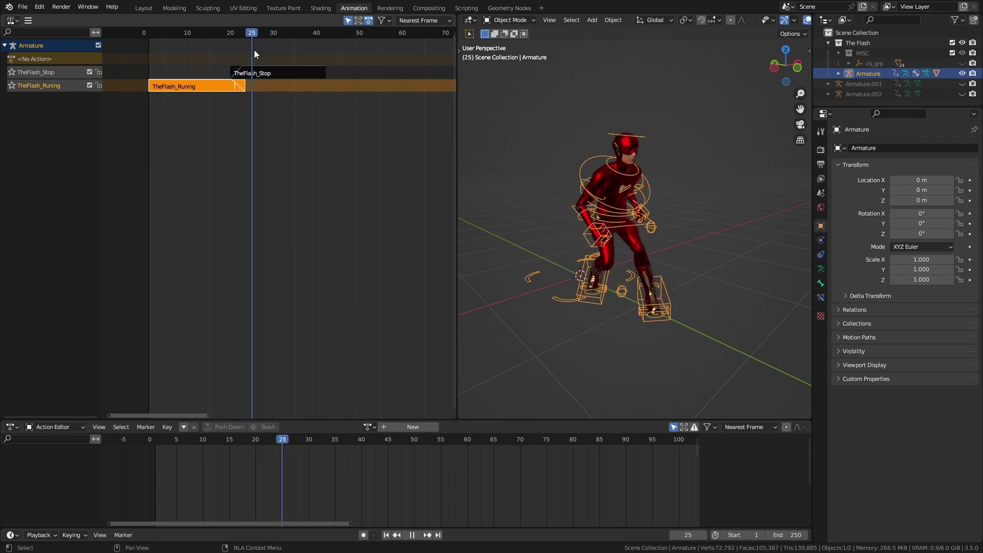
left_click(272, 73)
key("Tab")
left_click(254, 34)
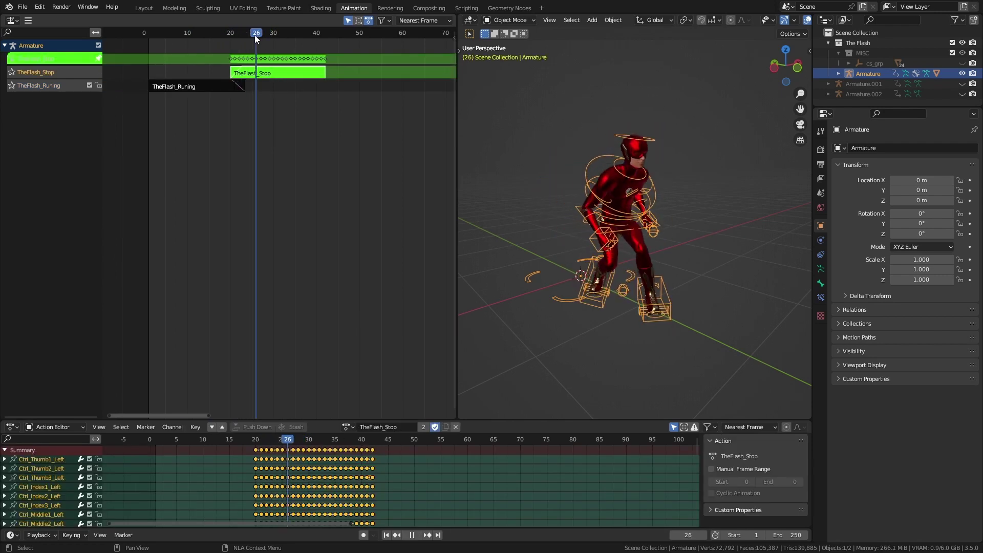
key("Escape")
left_click(390, 454)
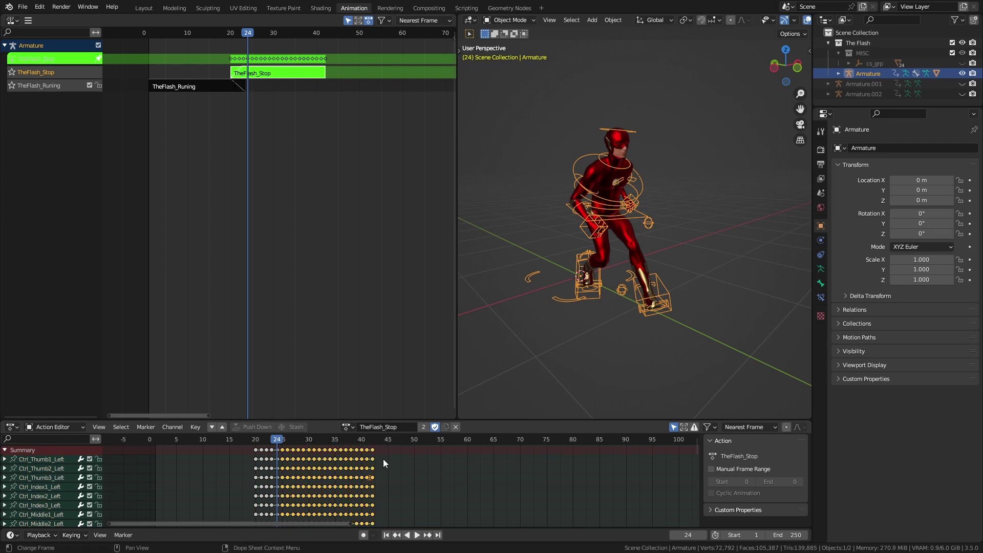
key("s")
left_click_drag(280, 438, 376, 441)
- Shift the keys after frame 30 about 2 frames later, leave tweak mode, and review
key("Tab")
key("bracketright")
key("g")
left_click(317, 444)
key("Tab")
left_click_drag(302, 41, 259, 63)
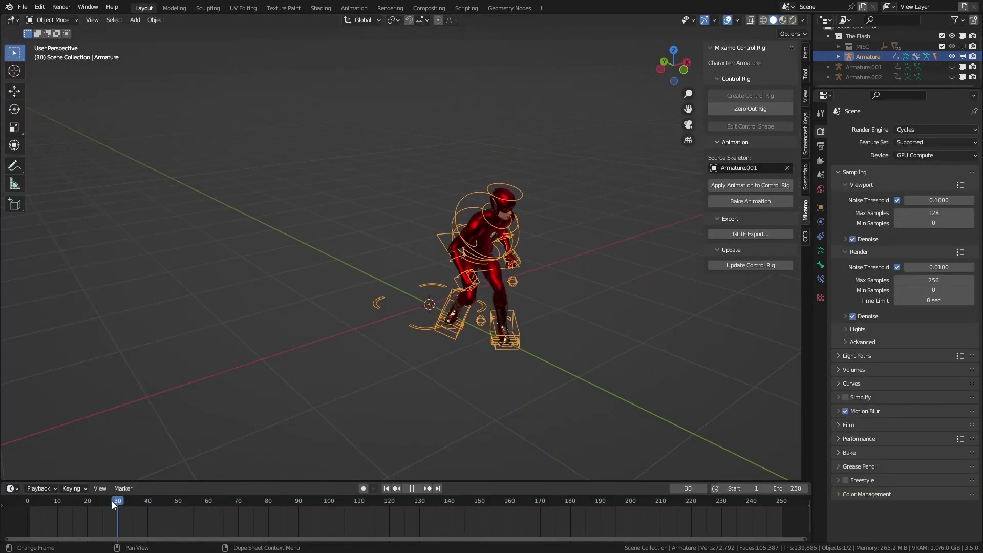
left_click_drag(113, 504, 77, 504)
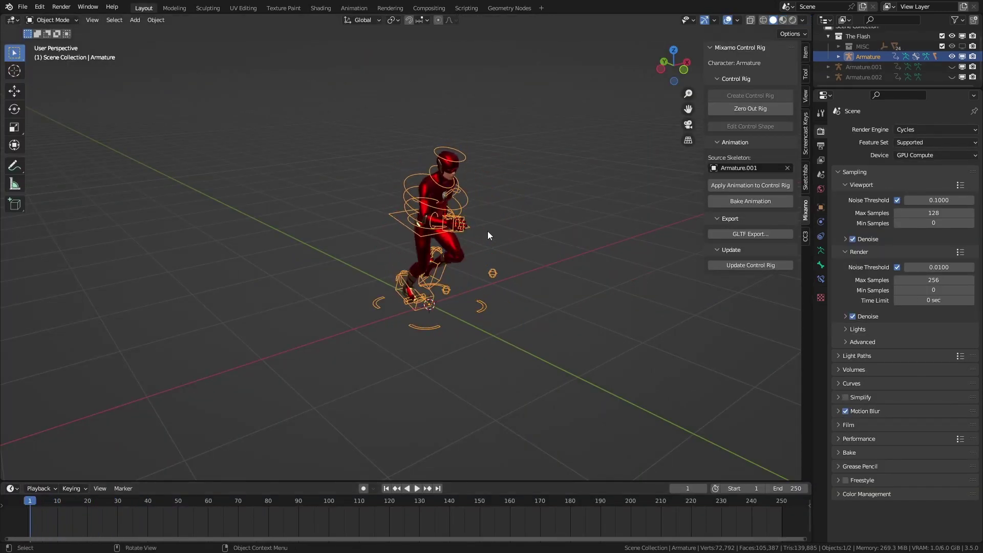
key("shift+a")
- Add a Plain Axes empty and give the Armature a Child Of constraint to it
left_click(553, 310)
key("n")
left_click(820, 236)
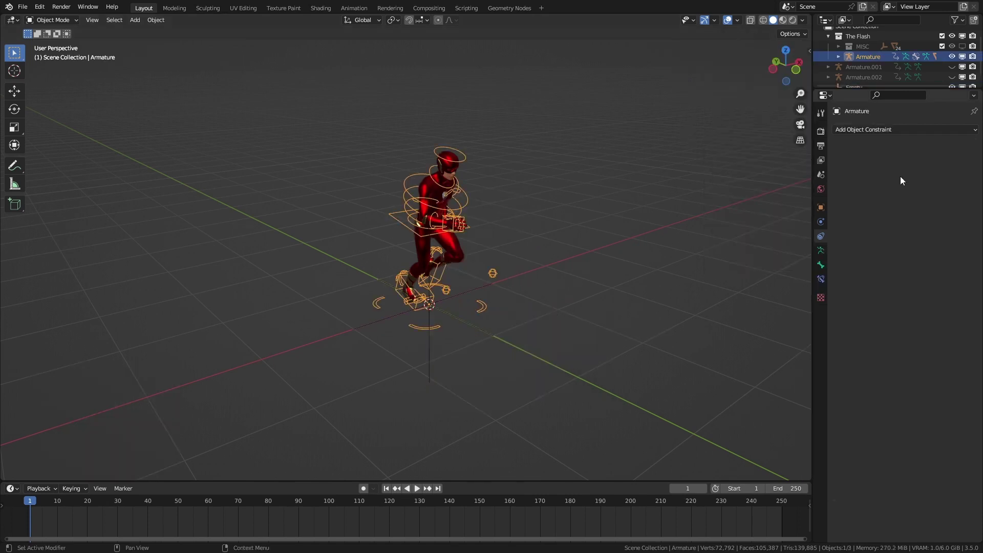
left_click(957, 130)
left_click(950, 182)
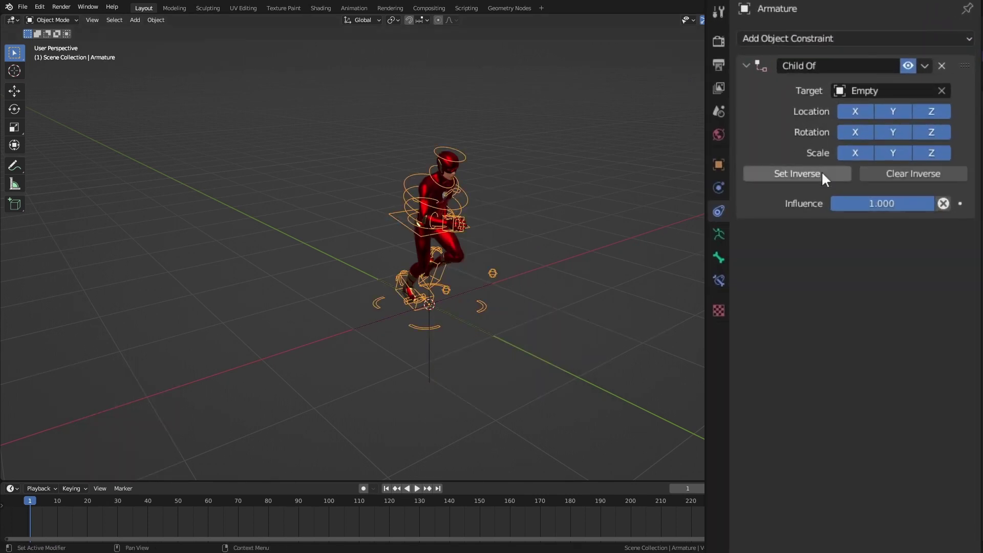
- Keyframe the Empty's location and rotation and preview the travel from frame 8 to 34
left_click(854, 86)
key("g")
right_click(492, 258)
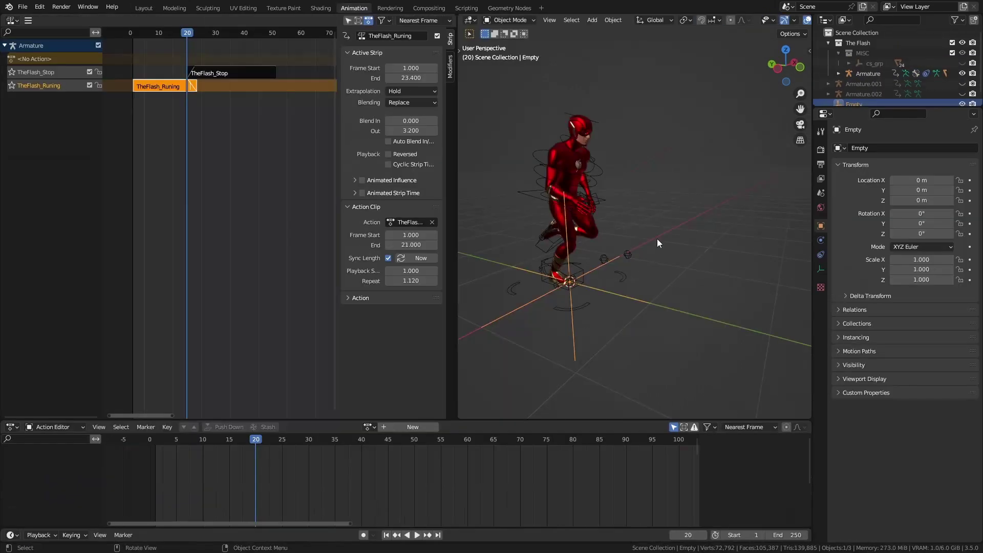
key("i")
key("space")
left_click(277, 440)
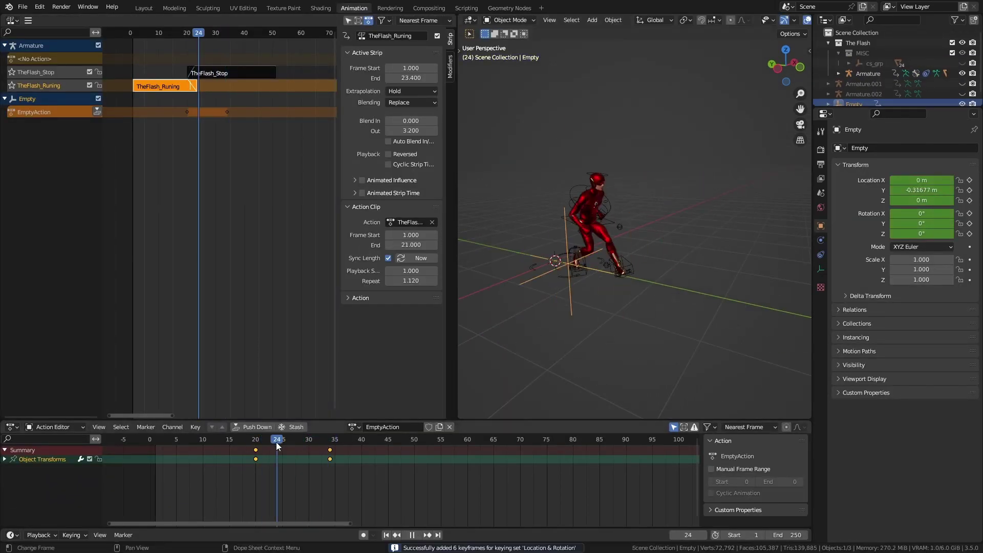
left_click_drag(275, 441, 251, 441)
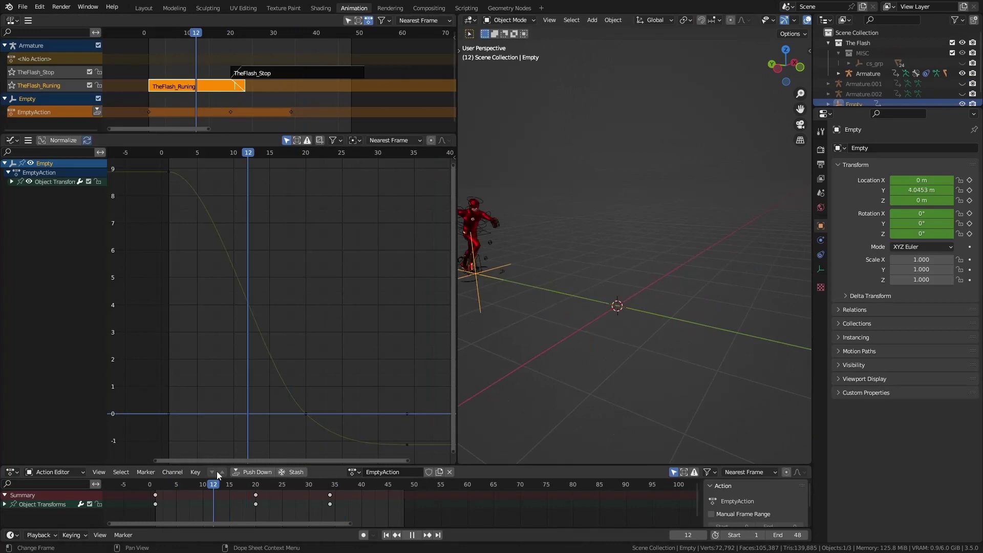
left_click_drag(218, 484, 328, 487)
- Check the TheFlash_Stop timing against the Empty's motion, ending back at frame 33
key("Tab")
key("ctrl+z")
key("space")
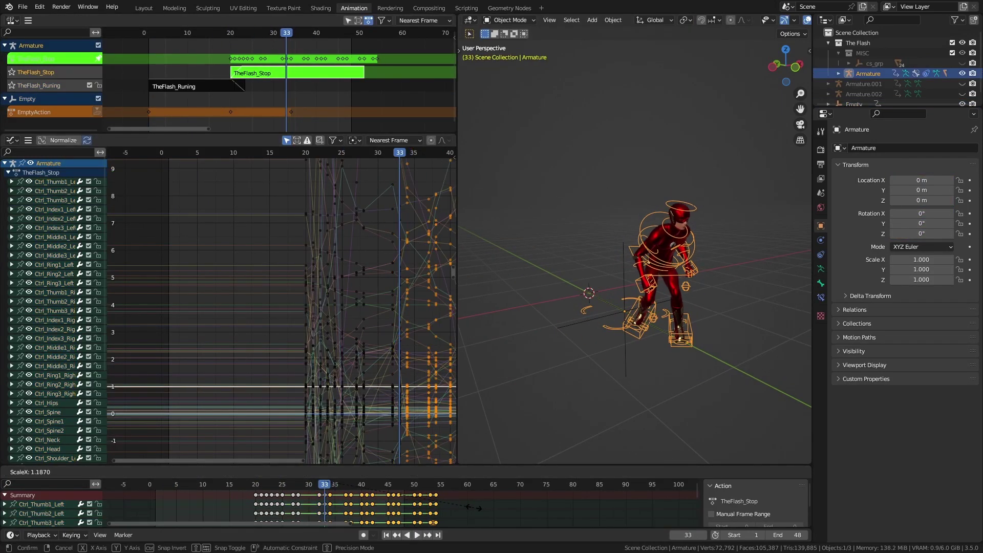
key("ctrl+z")
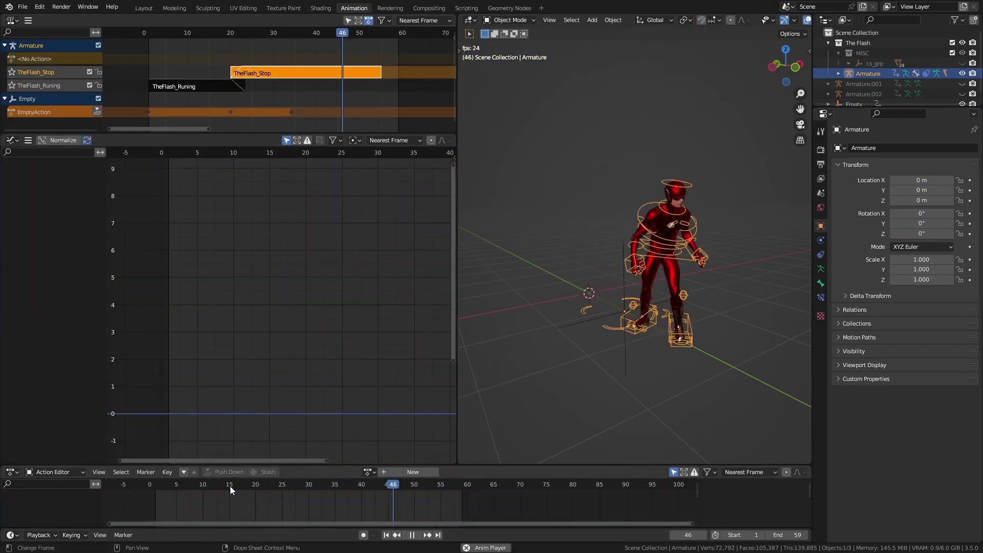
left_click_drag(229, 486, 328, 484)
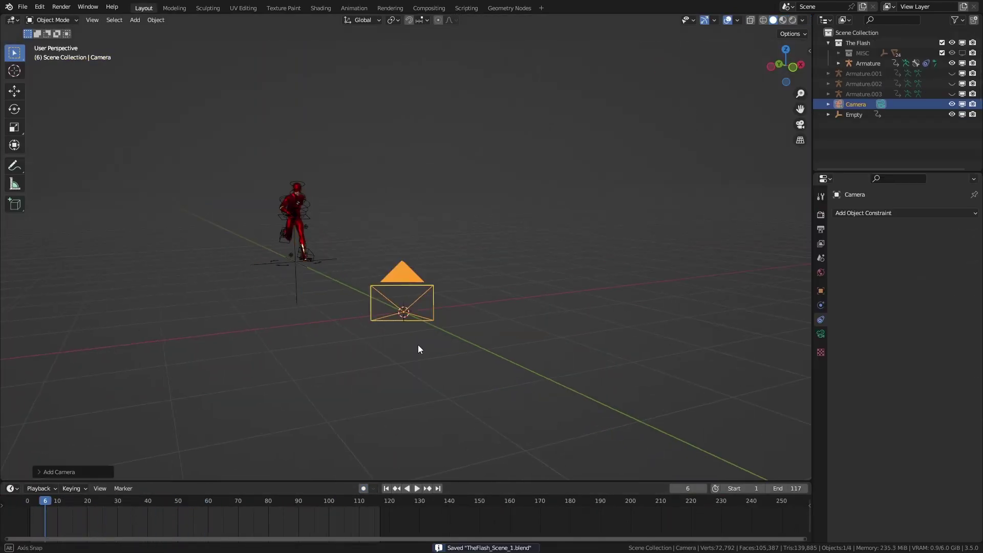
- View through the first camera, move it vertically at frame 50, and keyframe it
key("KP_0")
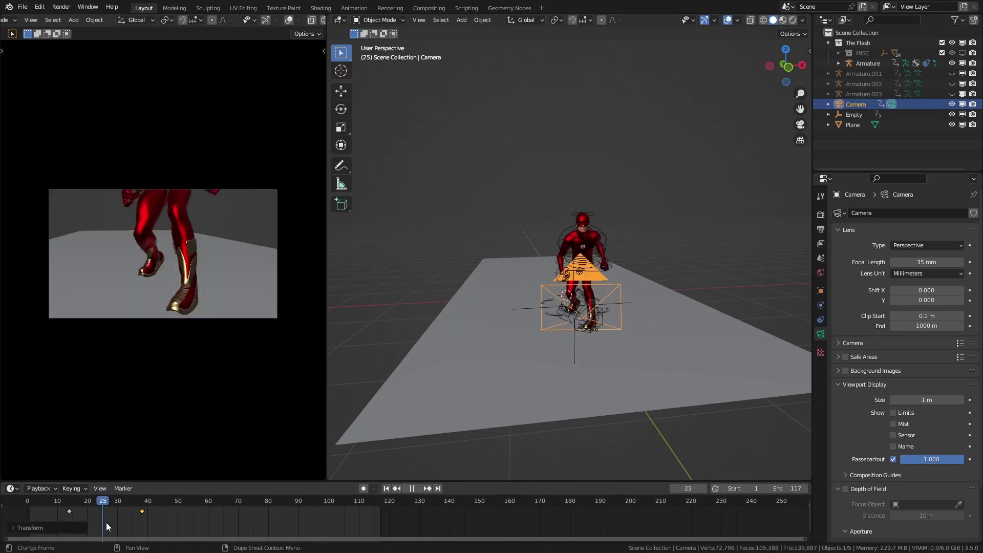
mouse_move(106, 522)
left_mouse_down()
mouse_move(136, 520)
mouse_move(97, 524)
left_mouse_up()
key("space")
left_click(178, 504)
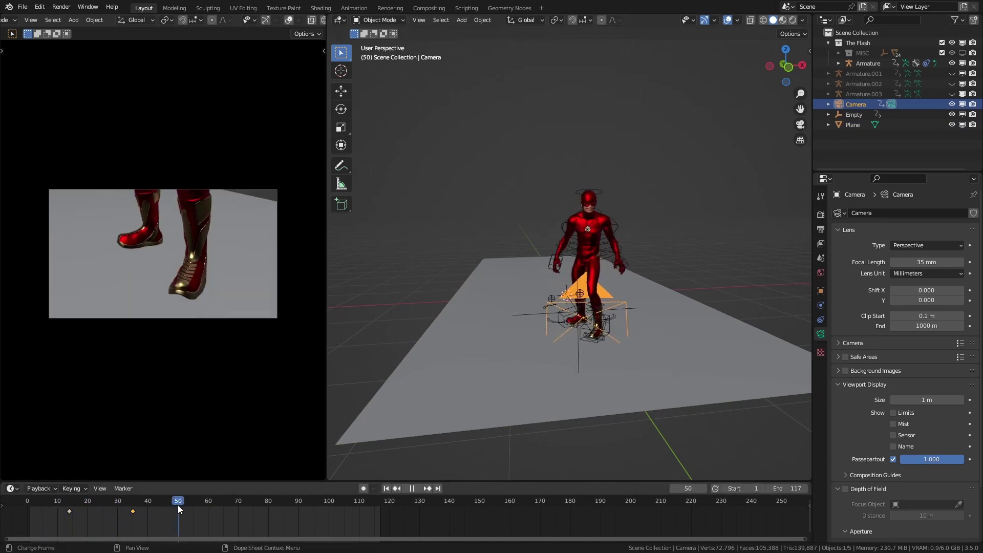
key("space")
key("g")
key("z")
key("Return")
key("i")
key("space")
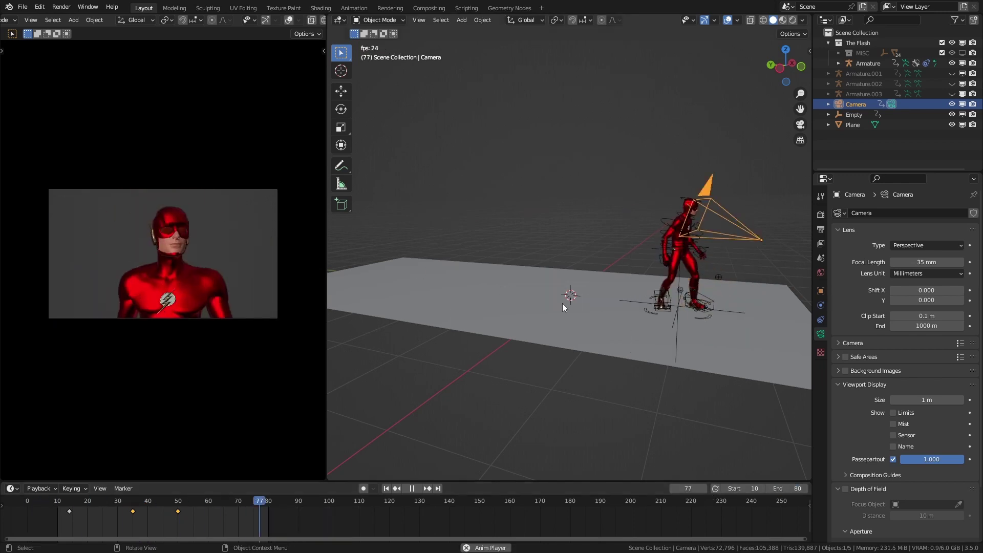
- Add a second camera and keyframe its position and rotation at frame 52
key("shift+a")
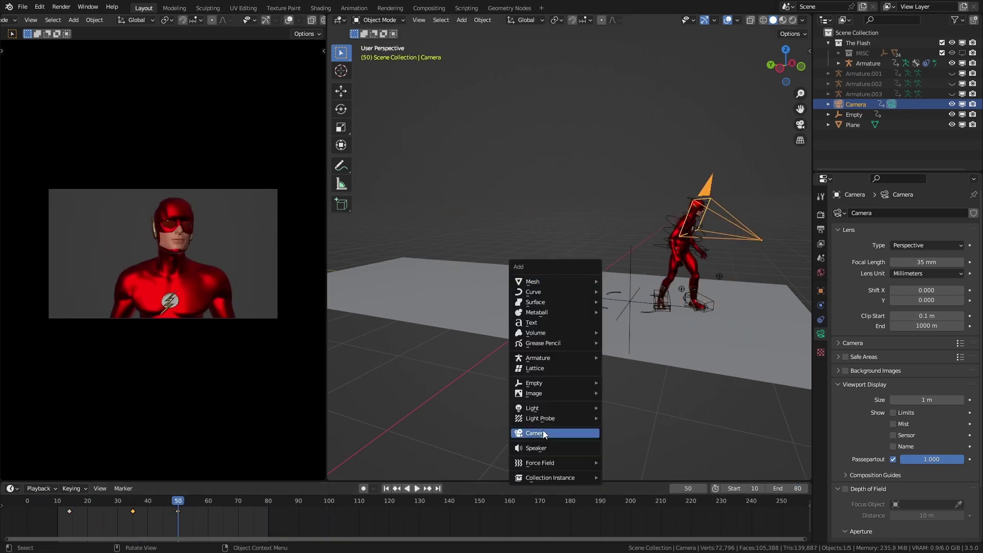
left_click(536, 432)
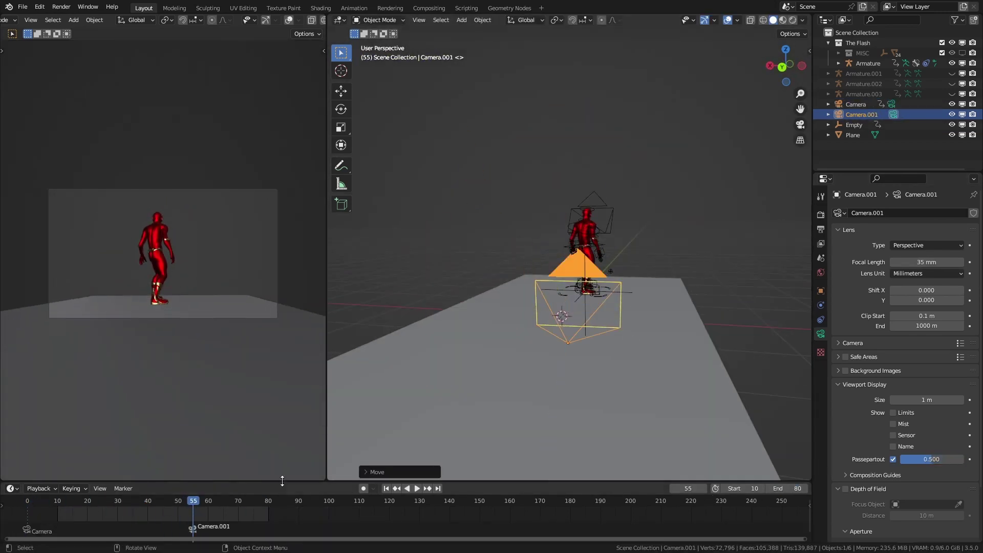
left_click(152, 502)
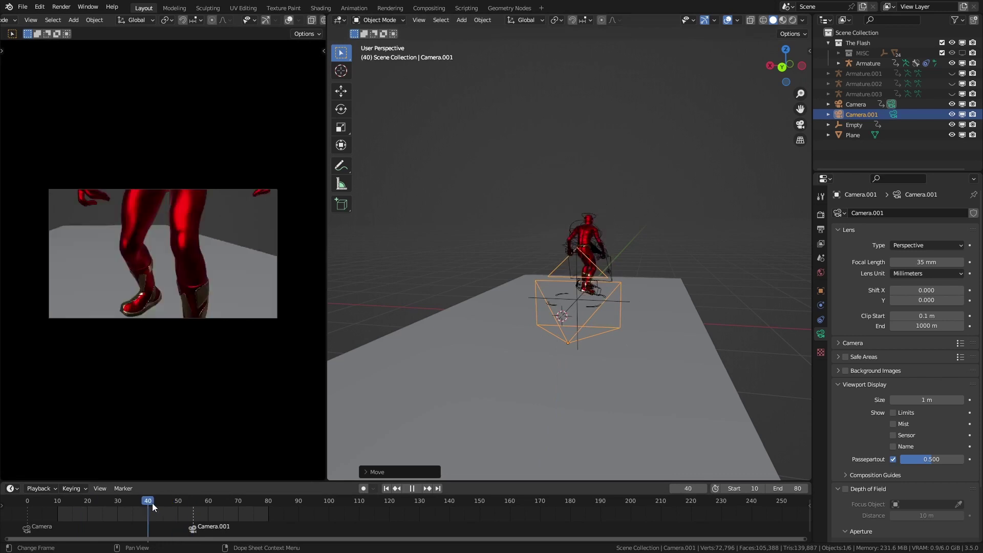
left_click(184, 502)
key("i")
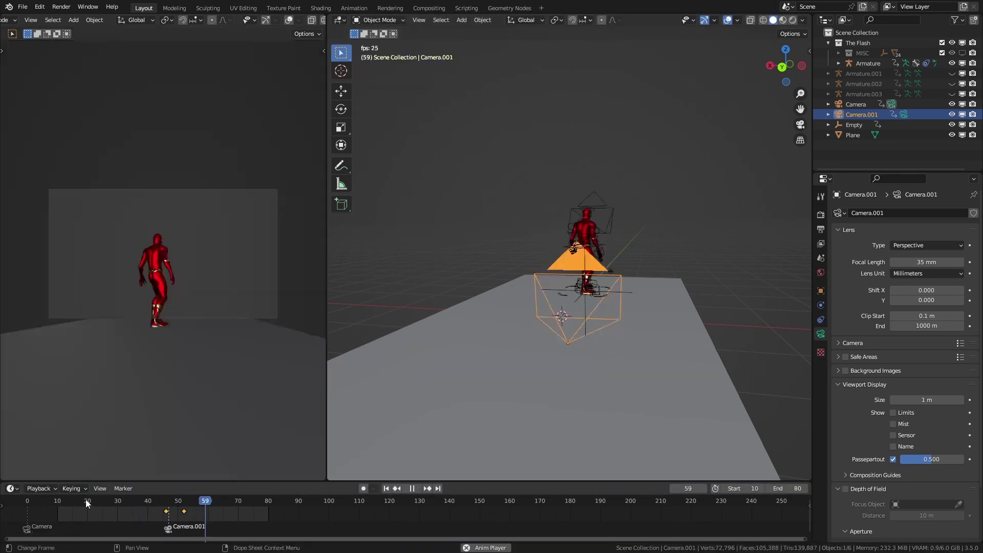
left_click_drag(86, 503, 128, 505)
key("space")
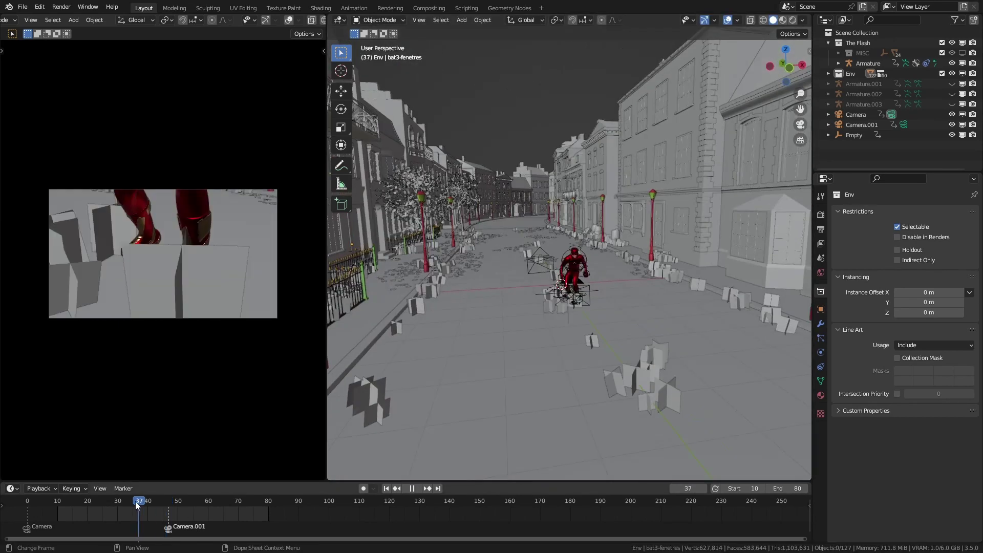
- Delete the stray grass objects and shift the frame-40 camera keyframe 4 frames later
left_click_drag(866, 173, 865, 275)
key("Delete")
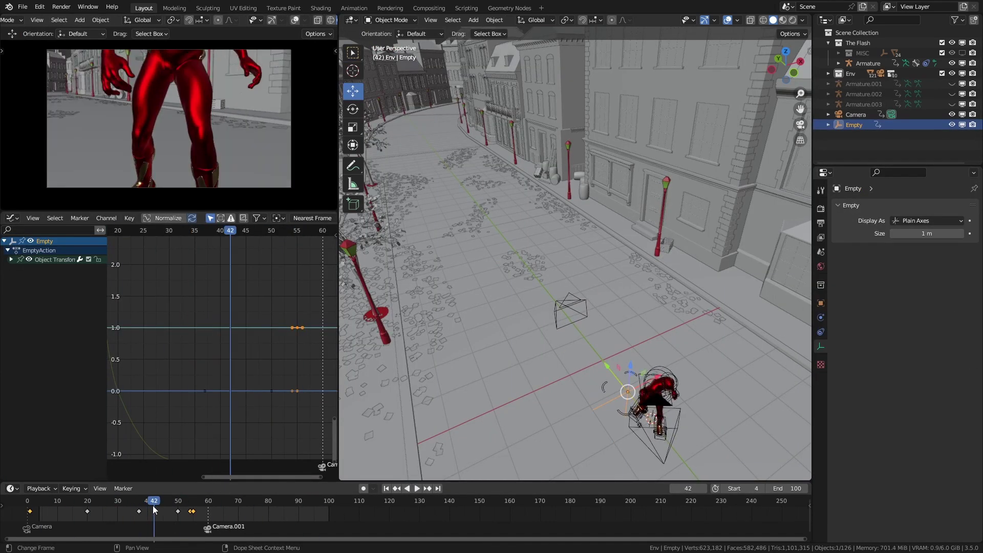
left_click(152, 505)
left_click_drag(187, 511, 199, 511)
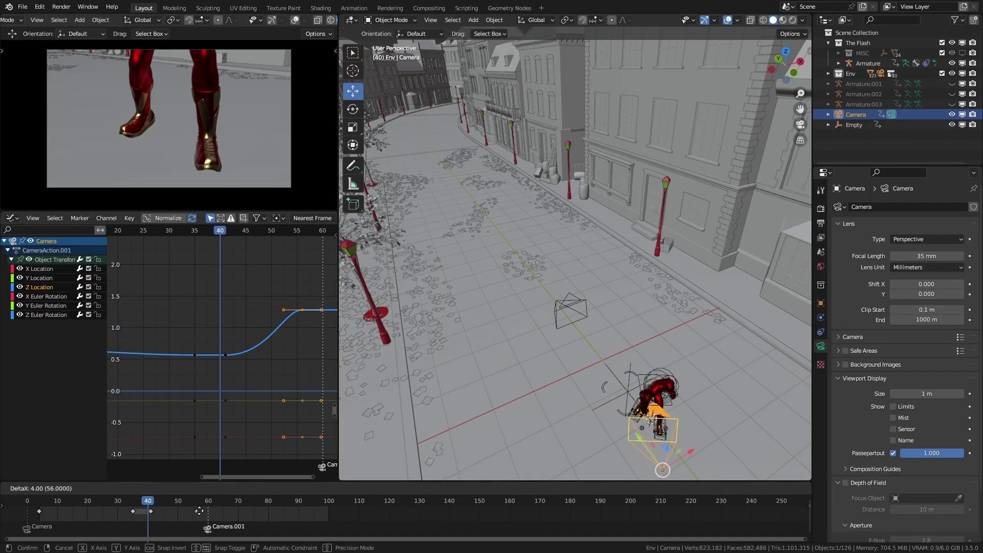
left_click(199, 511)
key("space")
- Select Camera.001 and tilt it around its local X axis
left_click(207, 526)
left_click(51, 508)
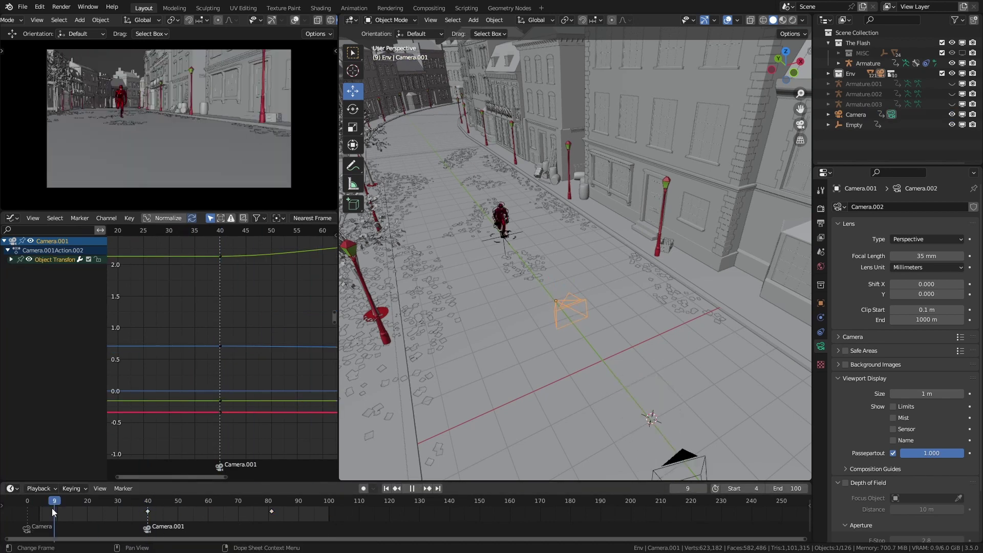
key("Escape")
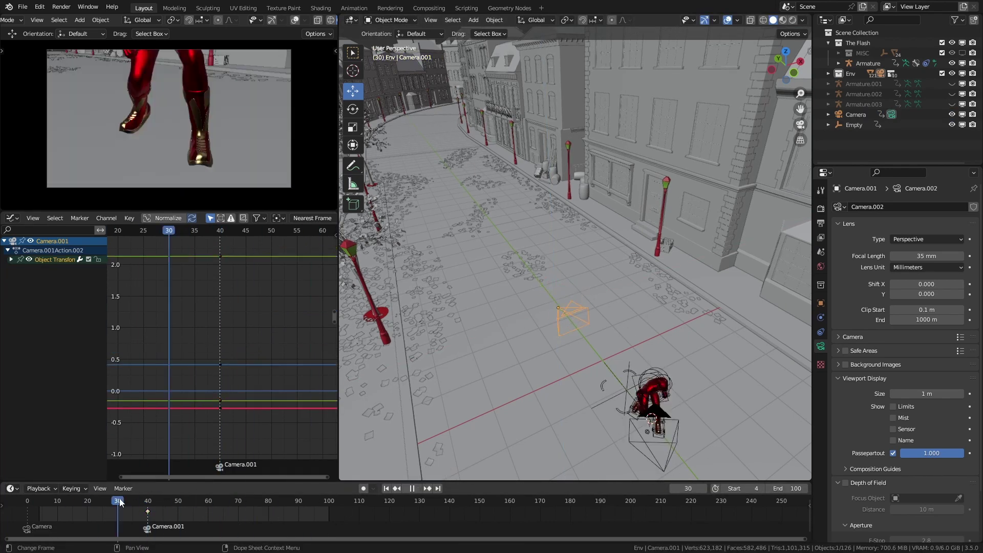
left_click_drag(571, 314, 570, 312)
key("space")
key("r")
key("x")
key("x")
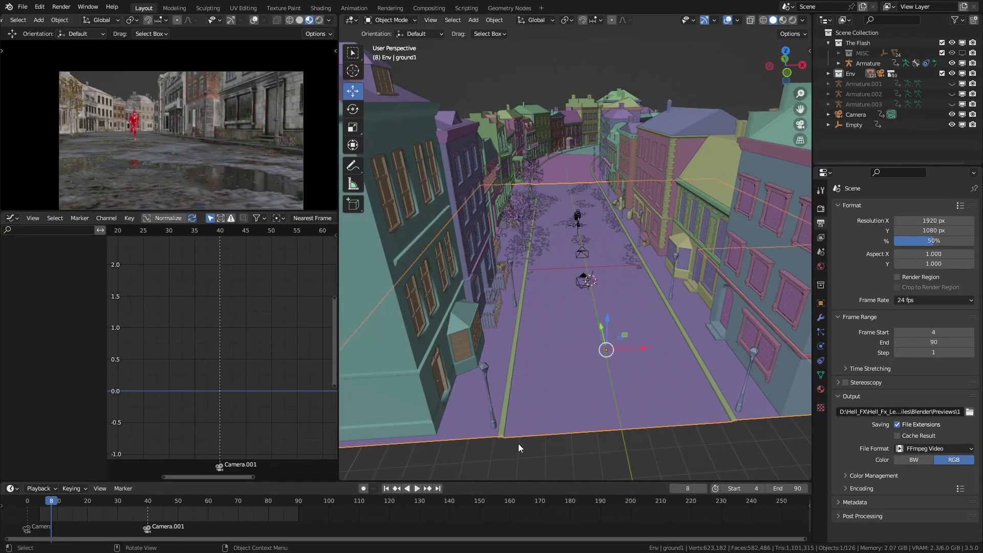
- Delete the old road faces from the ground1 mesh
key("Tab")
middle_click_drag(678, 358, 594, 220)
key("x")
left_click(614, 266)
left_click(614, 218)
key("x")
left_click(584, 210)
left_click(593, 130)
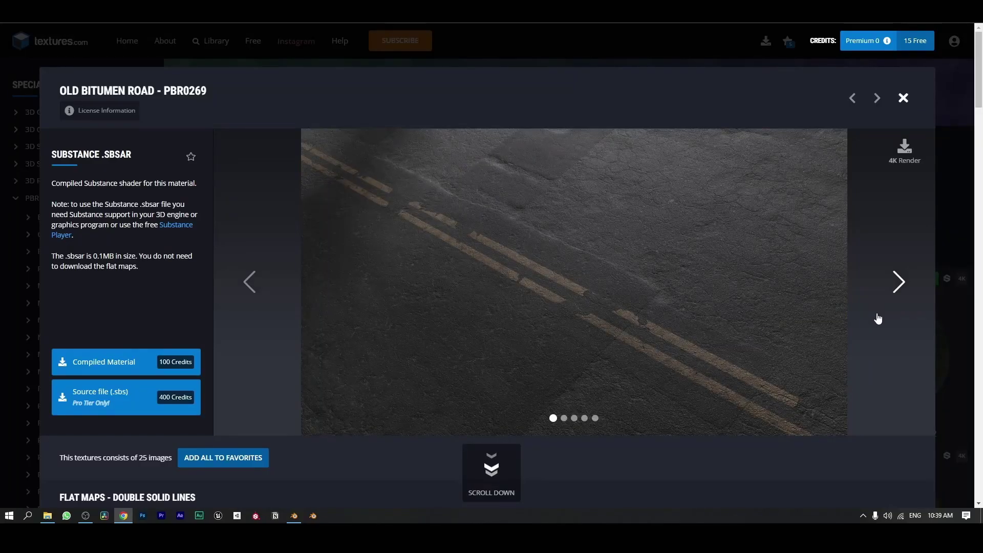
- Scale up the new double-line road plane to cover the street
scroll(877, 319, "down", 7)
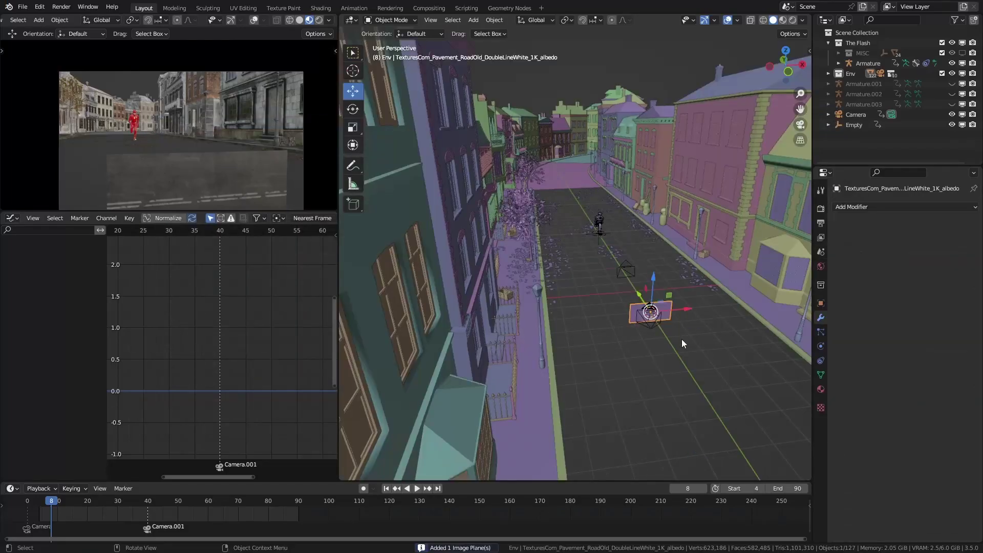
key("s")
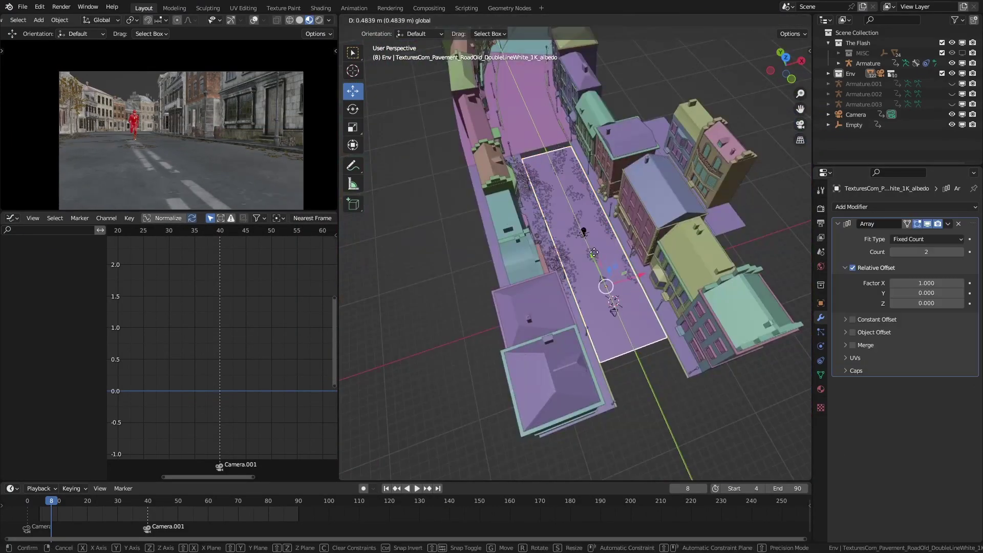
middle_click_drag(595, 258, 534, 185)
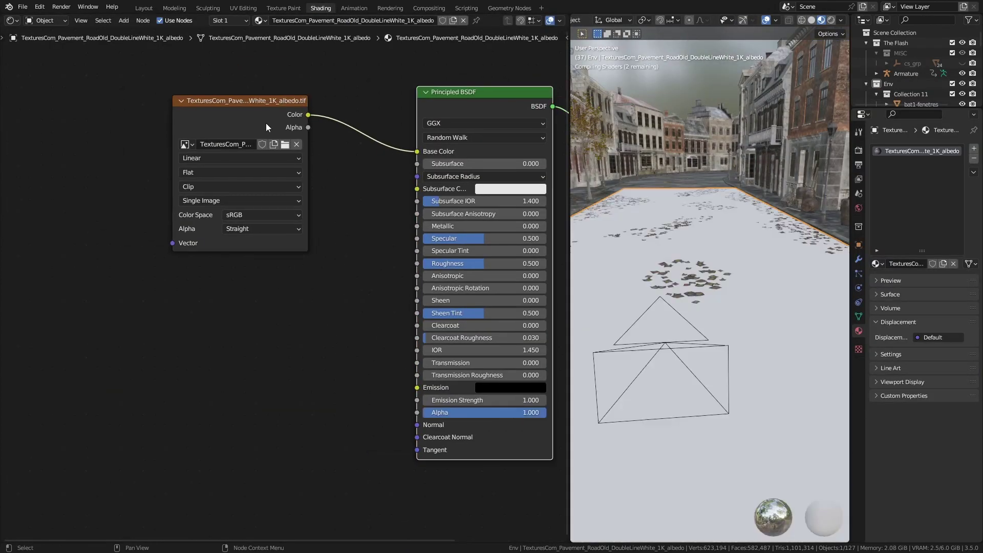
- Start editing the road's material with Ctrl+Shift+T
key("ctrl+shift+t")
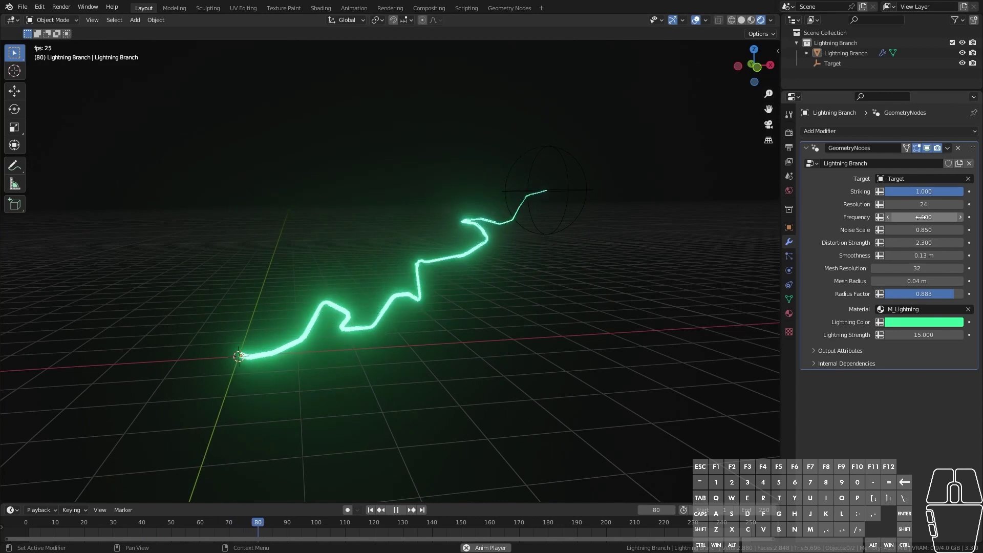
- Set the Lightning Branch Frequency to 10, stop playback, and tilt the view into the stage
left_click_drag(930, 214, 970, 214)
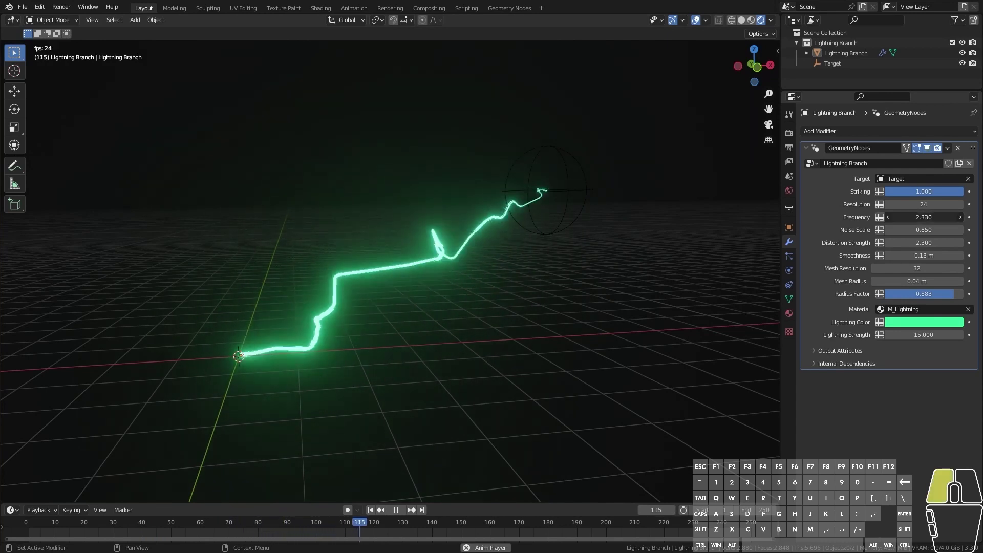
left_click(922, 217)
type("10")
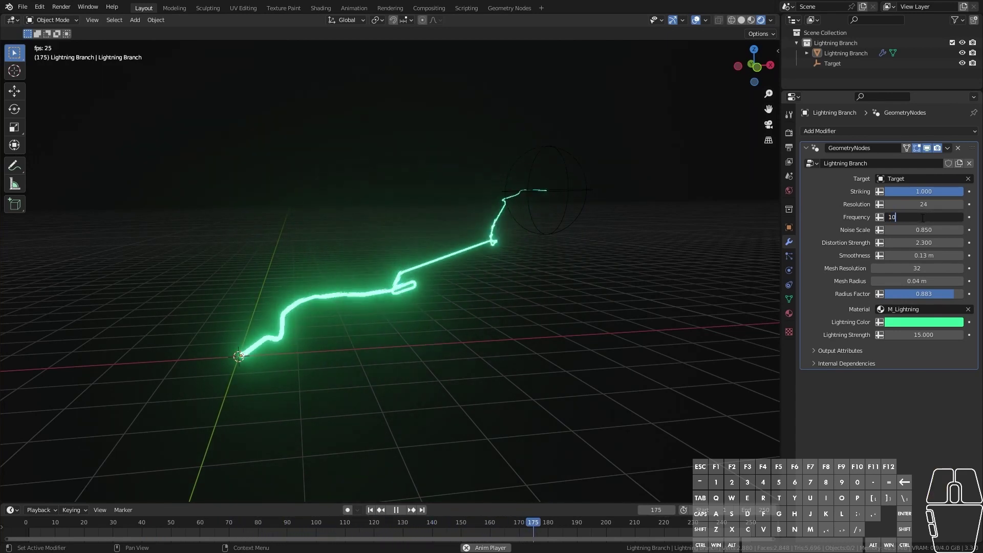
left_click(899, 457)
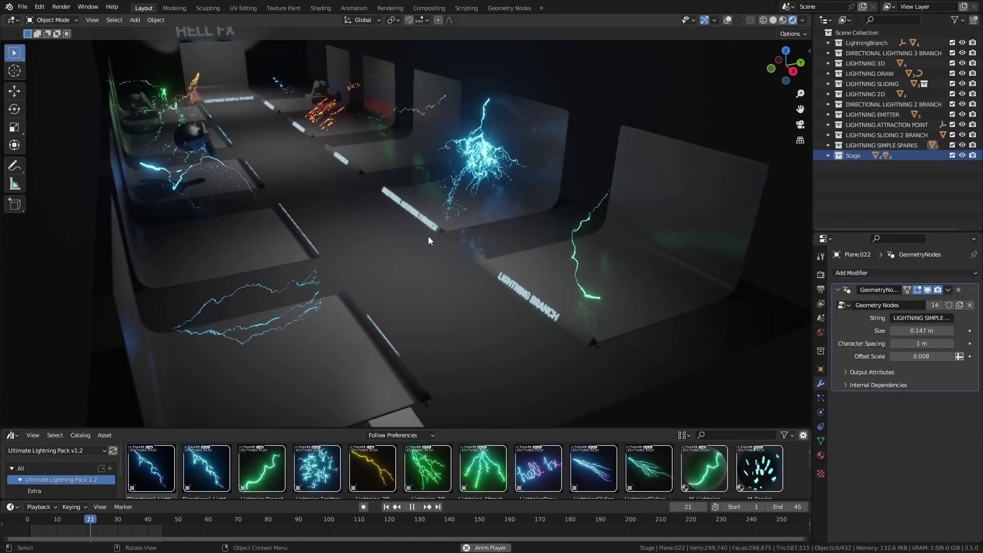
key("space")
middle_click_drag(428, 235, 413, 164)
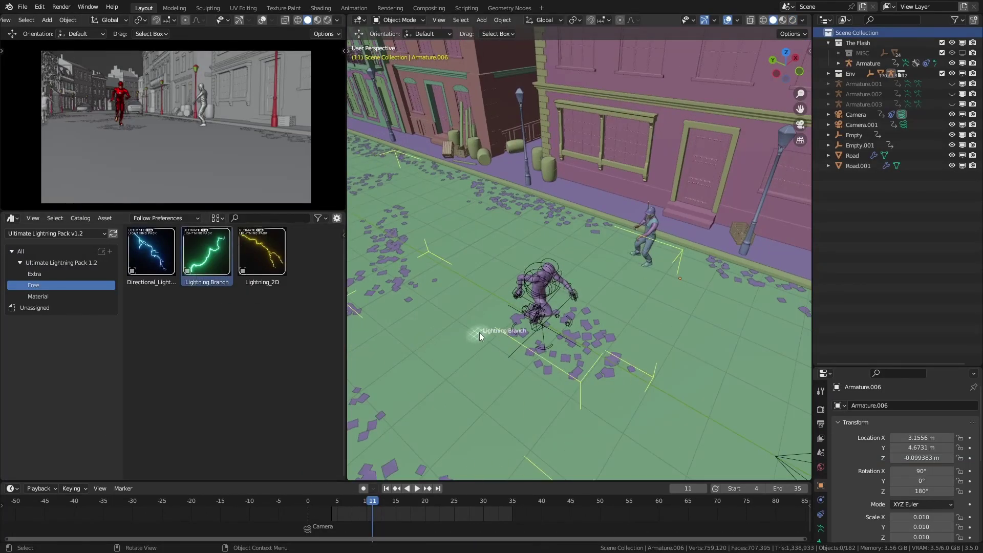
- Drop the Lightning Branch asset into the street and preview it, stopping at frame 2
left_click_drag(479, 332, 493, 331)
middle_click_drag(501, 349, 444, 221)
key("space")
left_click(348, 499)
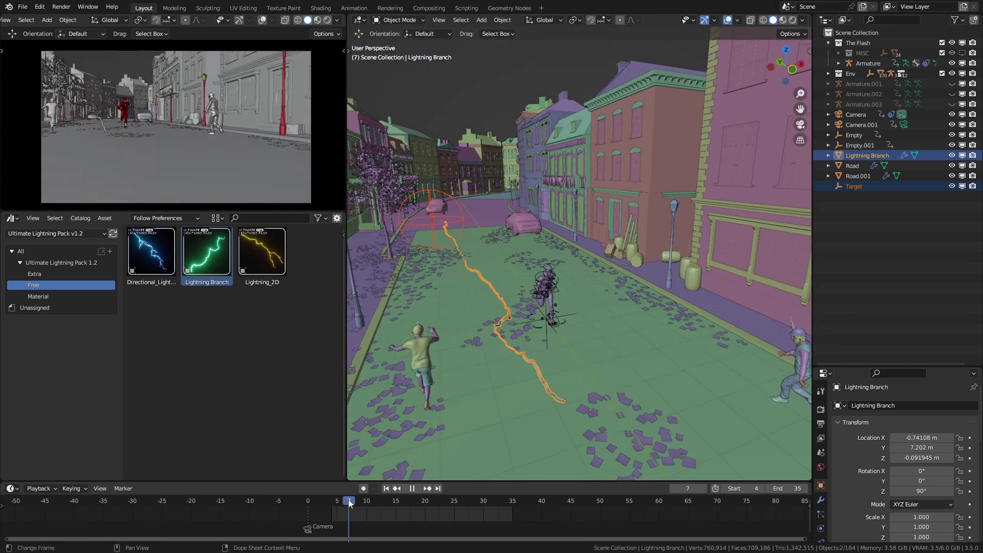
left_click_drag(348, 499, 318, 501)
key("space")
- From top view, move the lightning Target up the street near the car and select the bolt
key("KP_7")
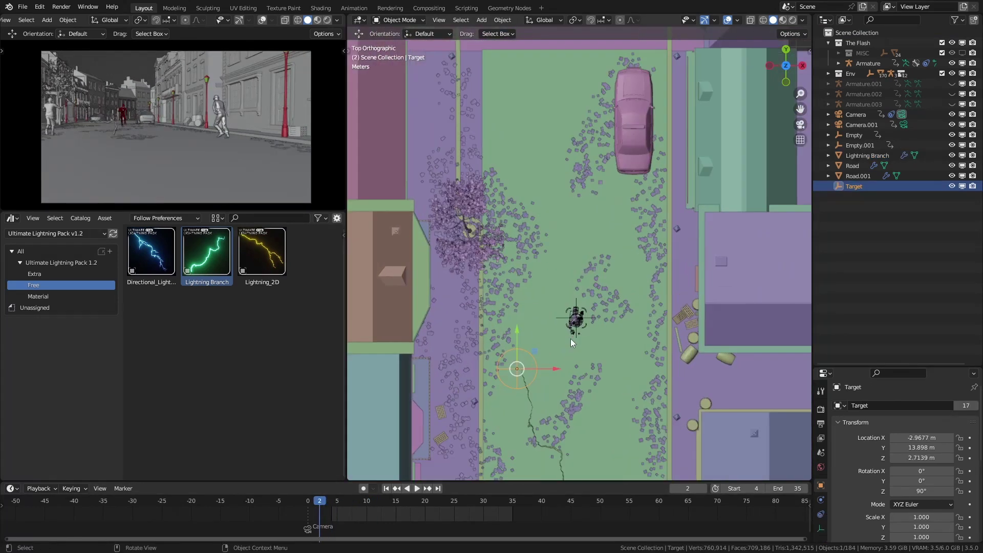
key("g")
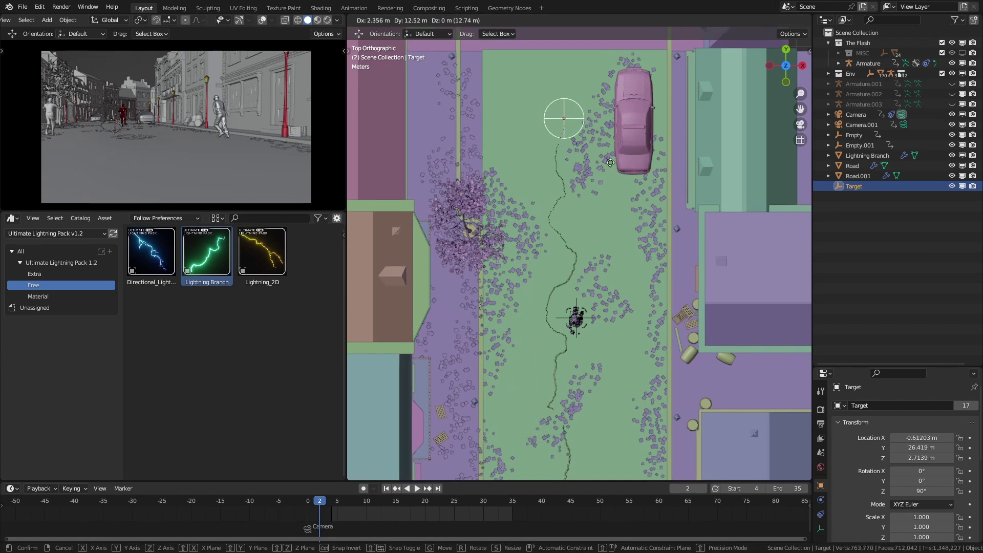
left_click(611, 147)
scroll(610, 307, "down", 1)
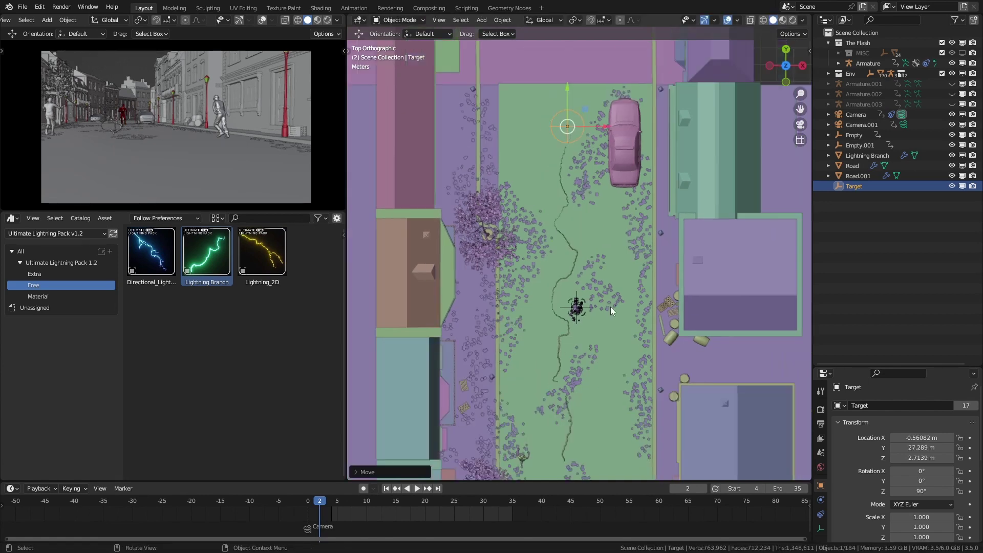
left_click(564, 459)
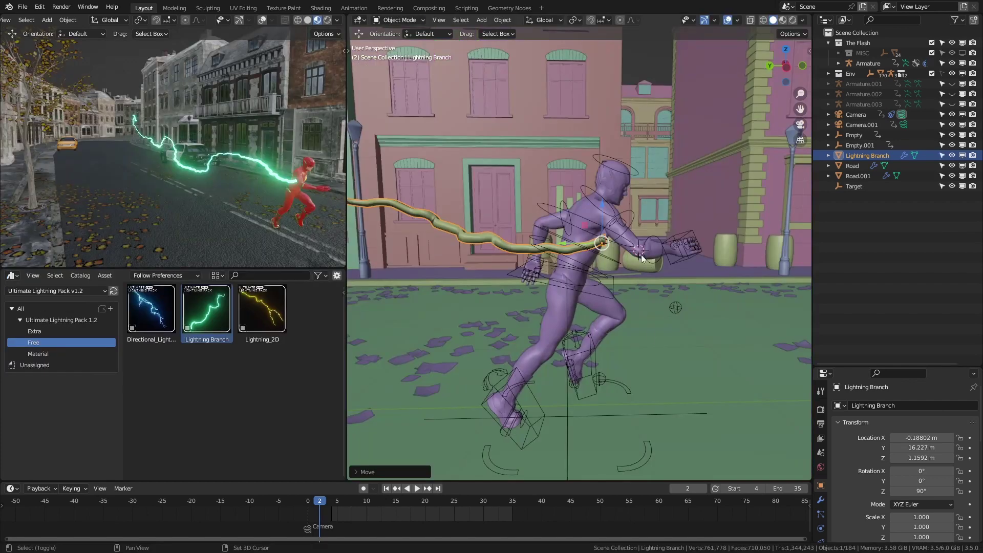
middle_click_drag(627, 280, 602, 290)
left_click_drag(896, 367, 896, 228)
left_click(820, 360)
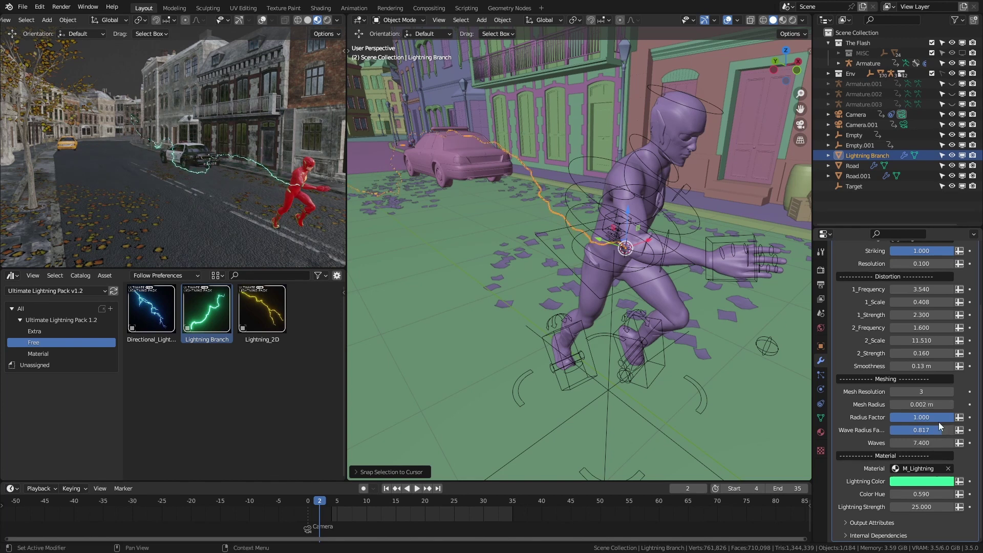
- Give the lightning a Child Of constraint to the Armature's forearm bone
middle_click_drag(665, 297, 684, 293)
left_click(820, 404)
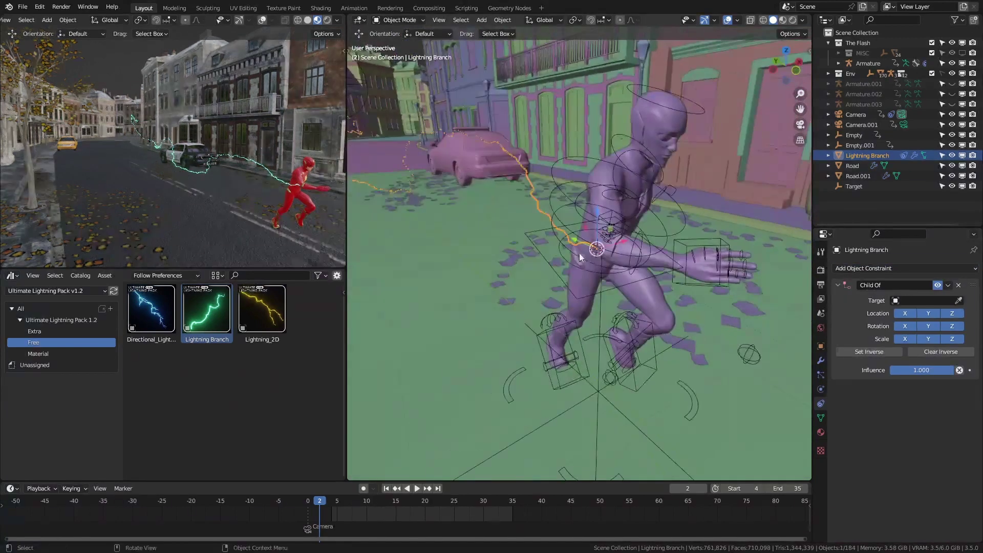
left_click(543, 277)
left_click(914, 312)
type("ctrl")
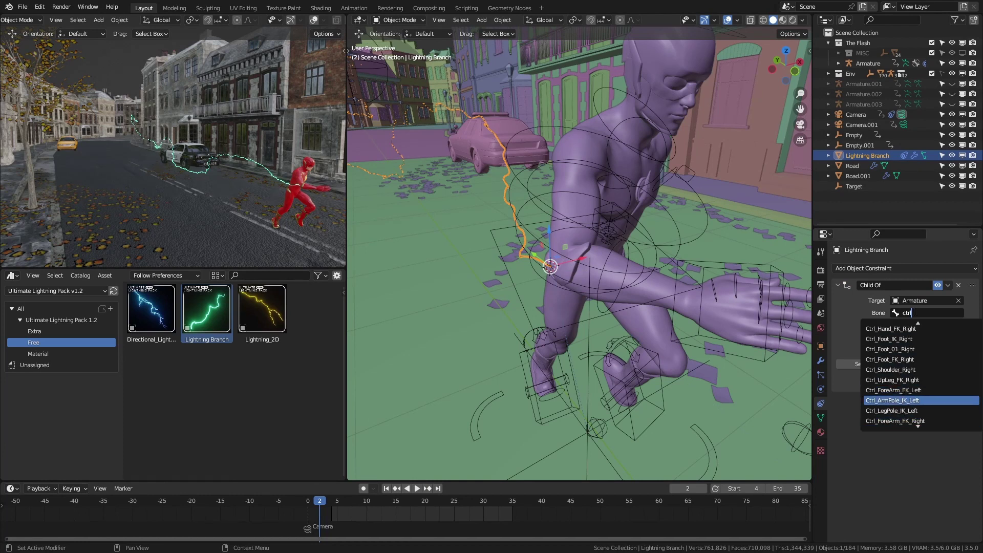
left_click(901, 421)
- Play and orbit around the runner to check the bolt follows his arm over frames 12–18
key("space")
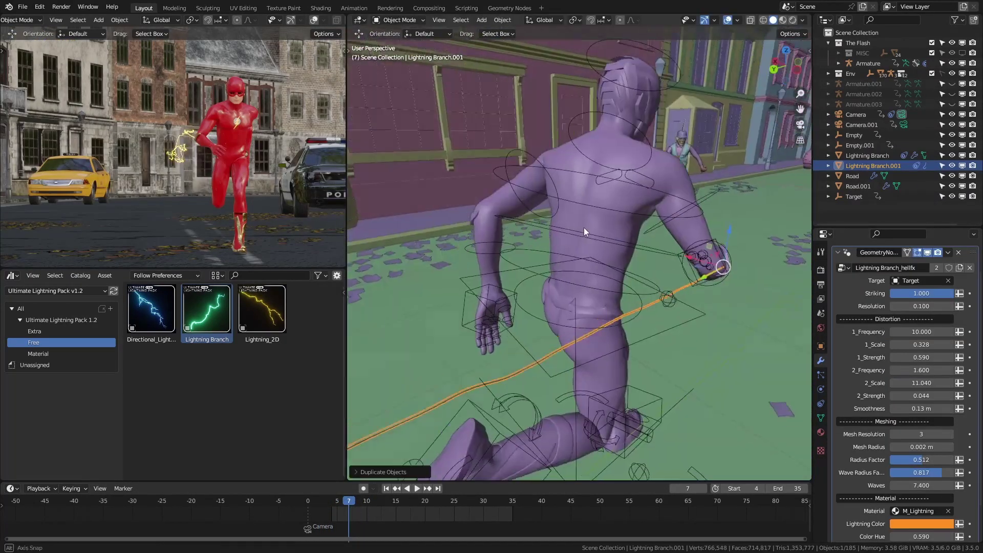
middle_click_drag(583, 228, 505, 165)
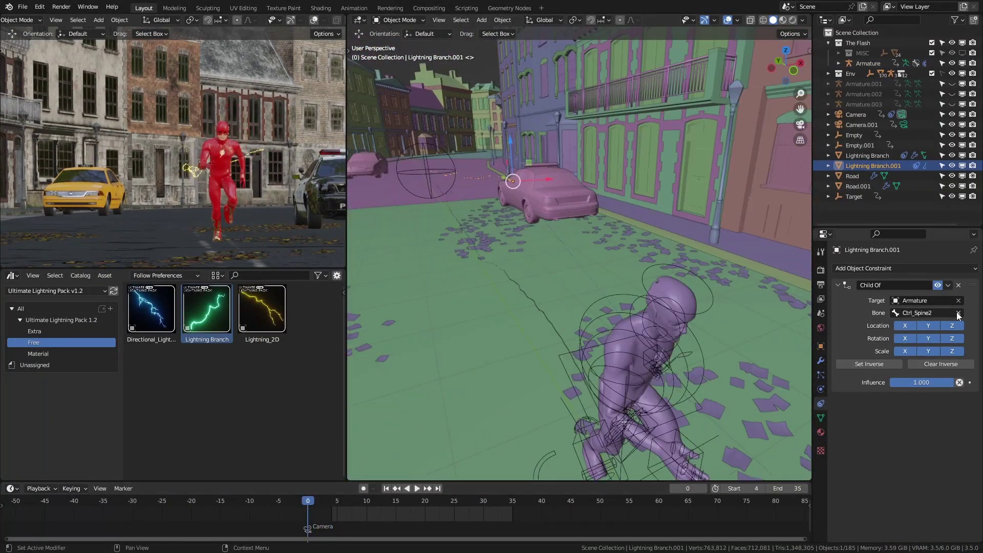
middle_click_drag(655, 266, 720, 320)
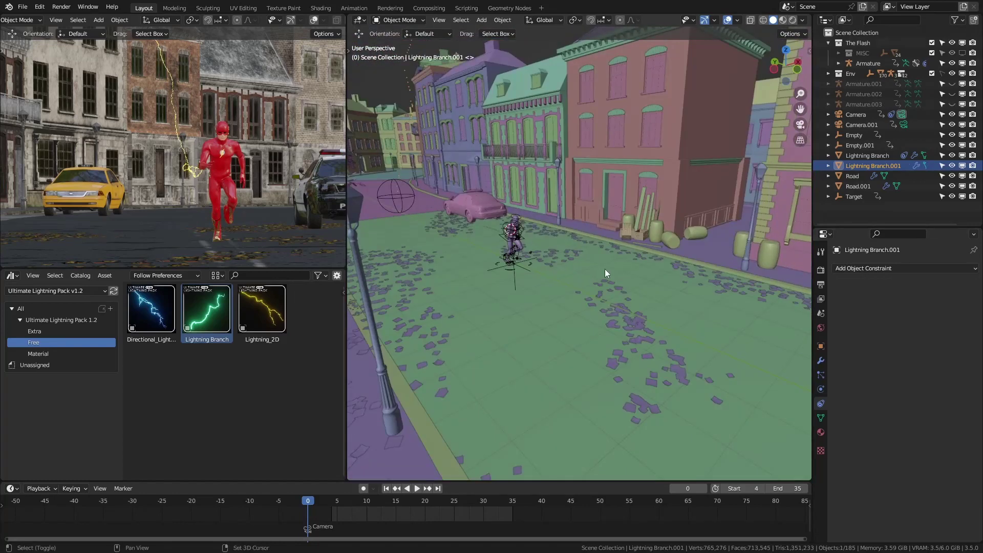
middle_click_drag(604, 269, 715, 289)
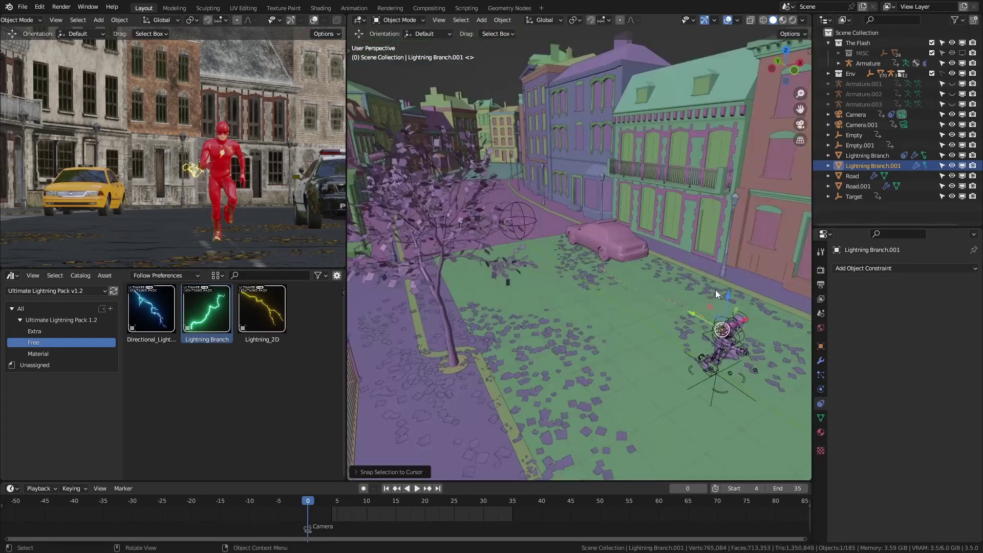
scroll(714, 290, "up", 6)
middle_click_drag(589, 275, 595, 244)
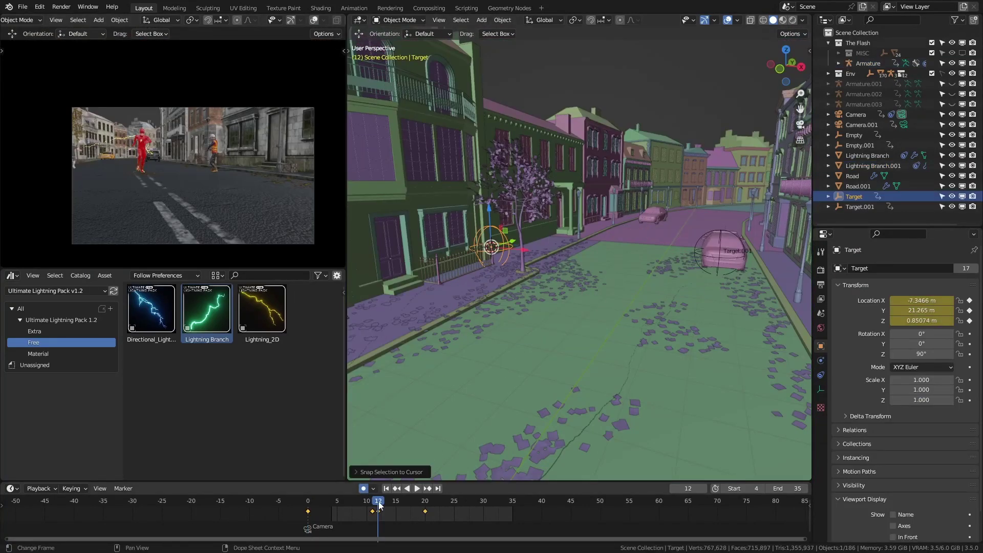
left_click_drag(378, 506, 413, 505)
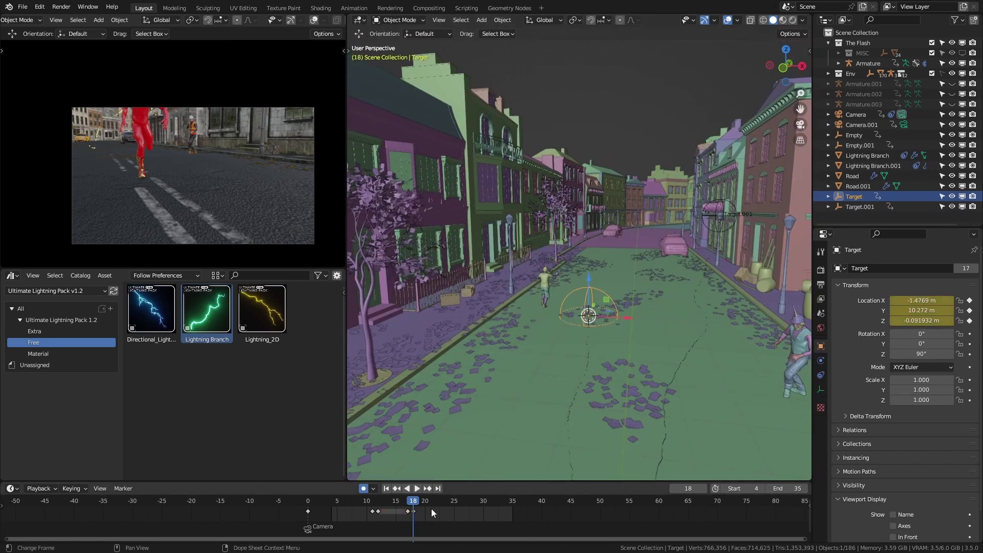
- Place Lightning Branch.002's duplicated Striking keyframes in the timeline, checking frames 11 to 25
left_click_drag(431, 511, 373, 506)
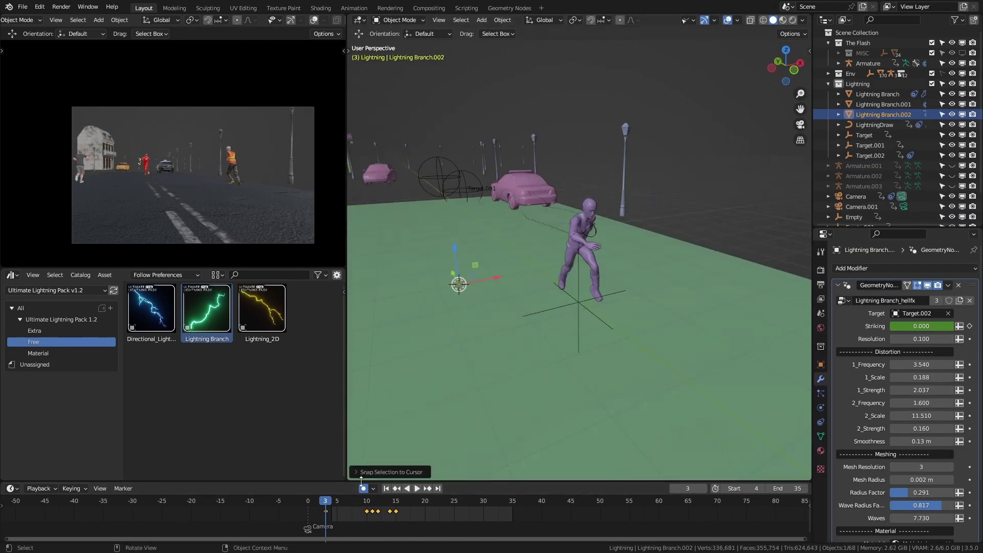
left_click(323, 508)
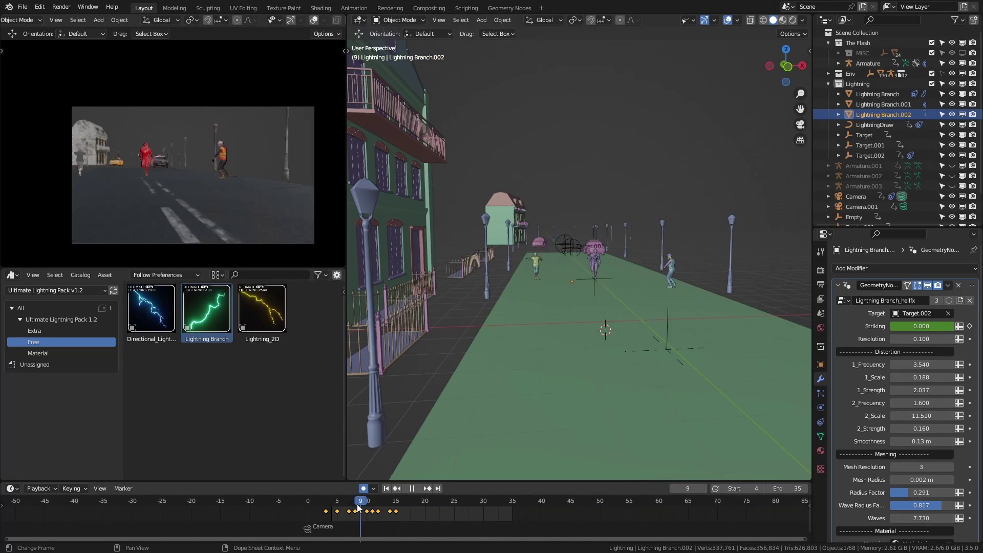
left_click(419, 489)
left_click(499, 450)
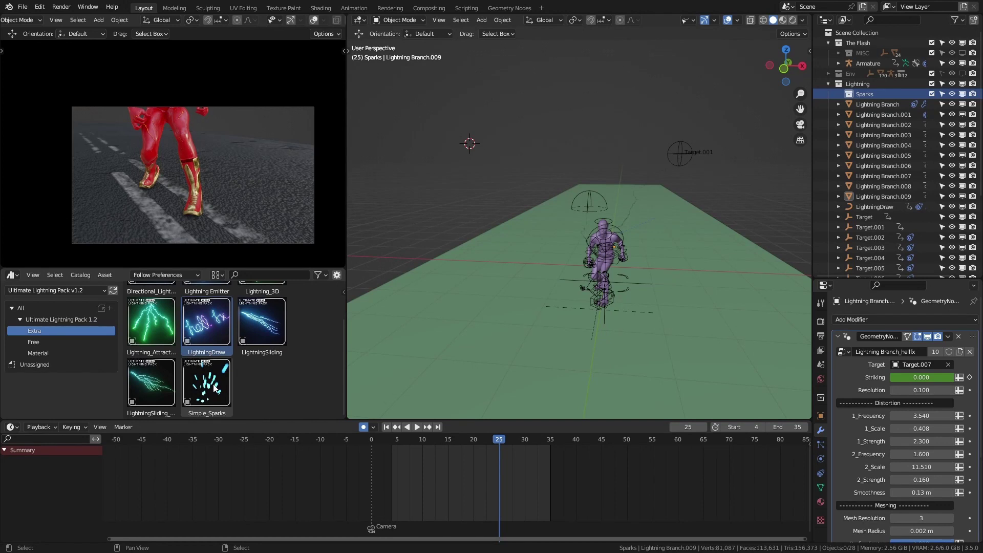
- Drop a Simple_Sparks burst at the runner's feet, snap it, set Count to 40, and save
left_click_drag(521, 343, 564, 324)
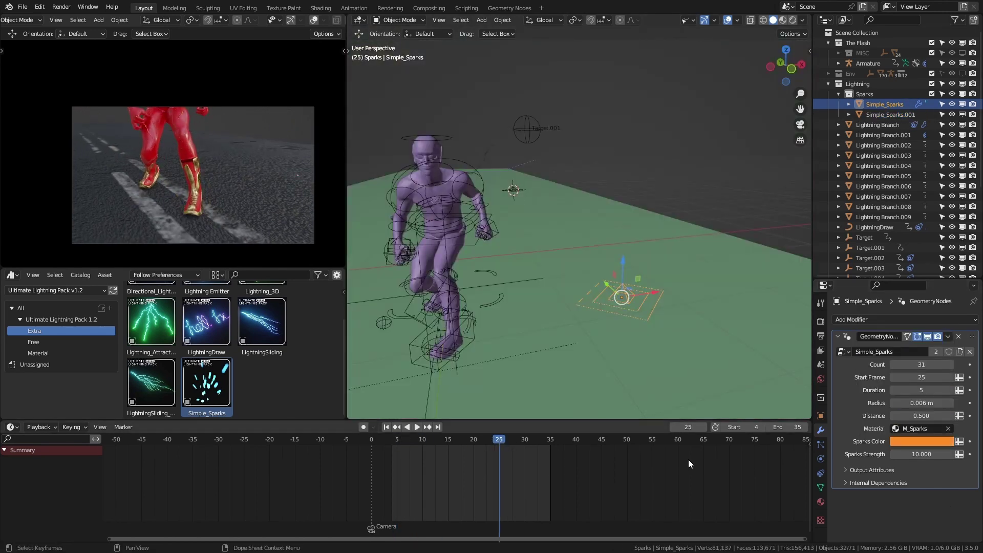
key("space")
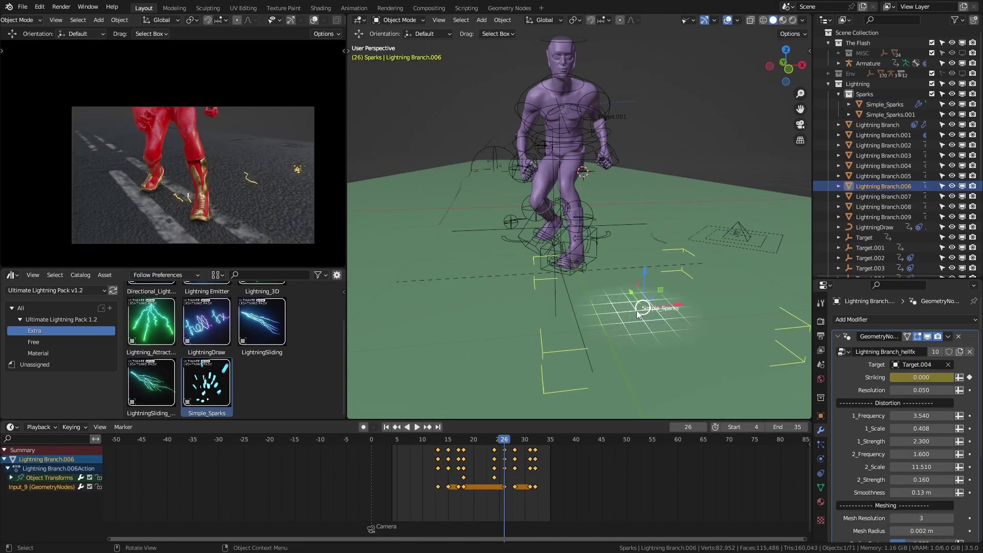
key("shift+s")
left_click(656, 296)
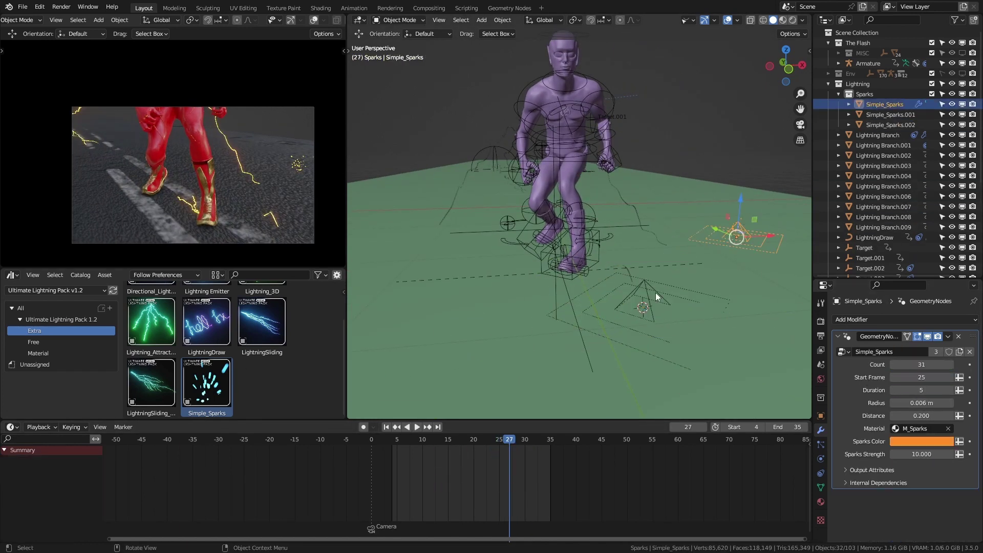
key("Return")
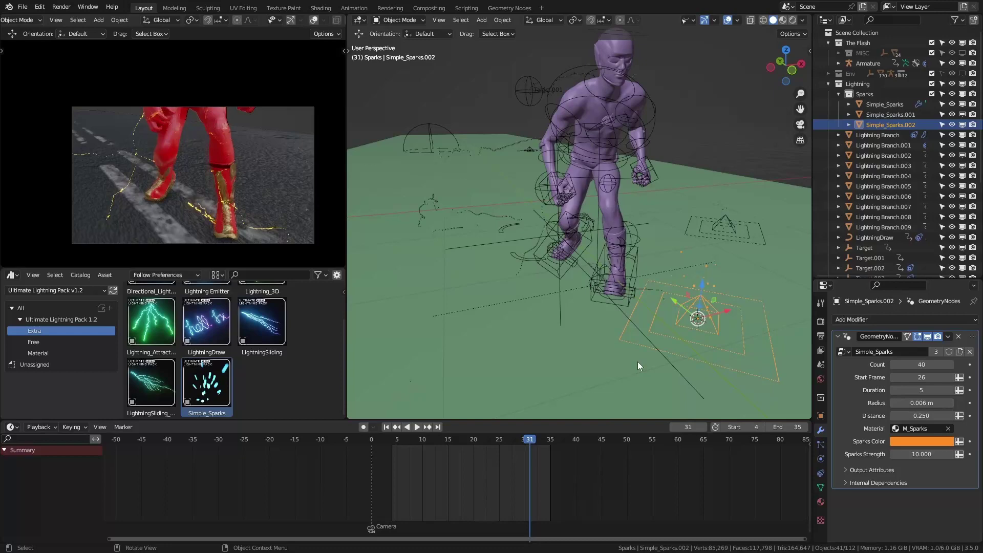
key("ctrl+s")
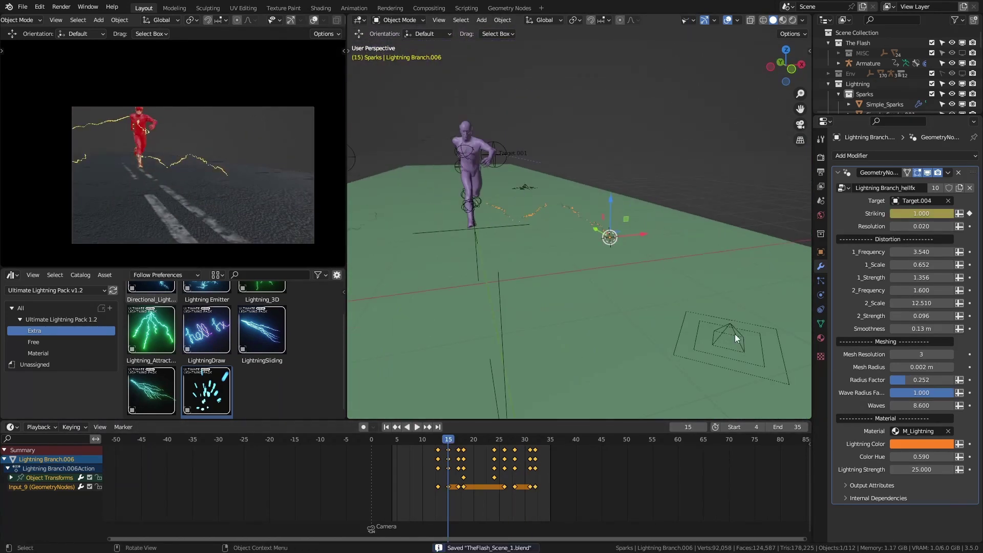
- Select the Road, then the scattered leaves object Leaves0119_14_S in the Leaves collection
left_click(735, 333)
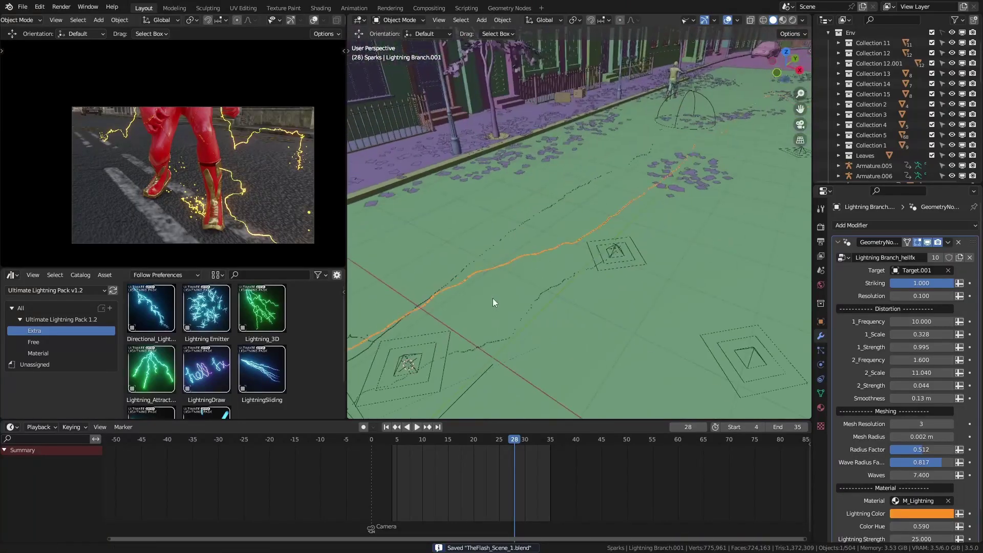
middle_click_drag(492, 298, 579, 215)
left_click(568, 214)
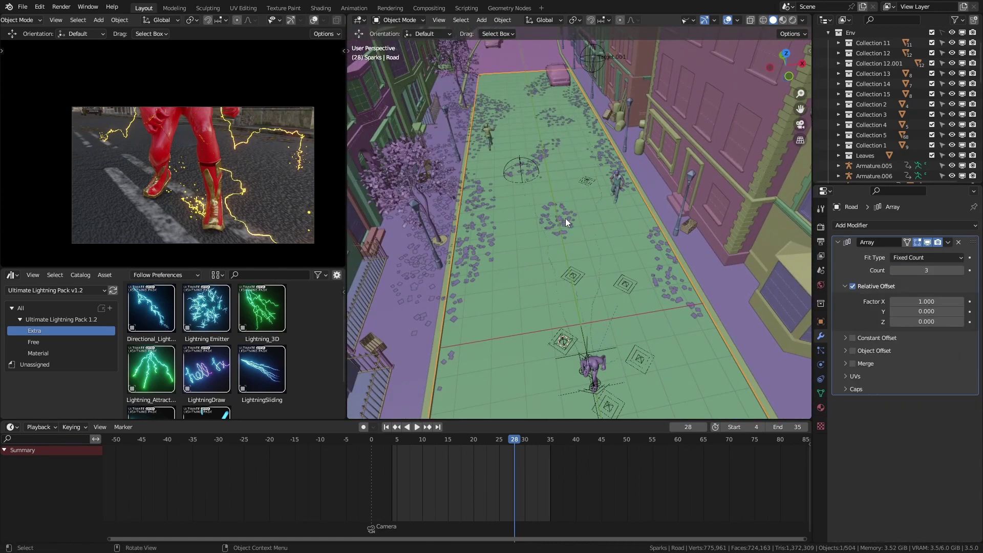
left_click(838, 156)
scroll(870, 144, "down", 3)
left_click(875, 125)
middle_click_drag(655, 252, 541, 373)
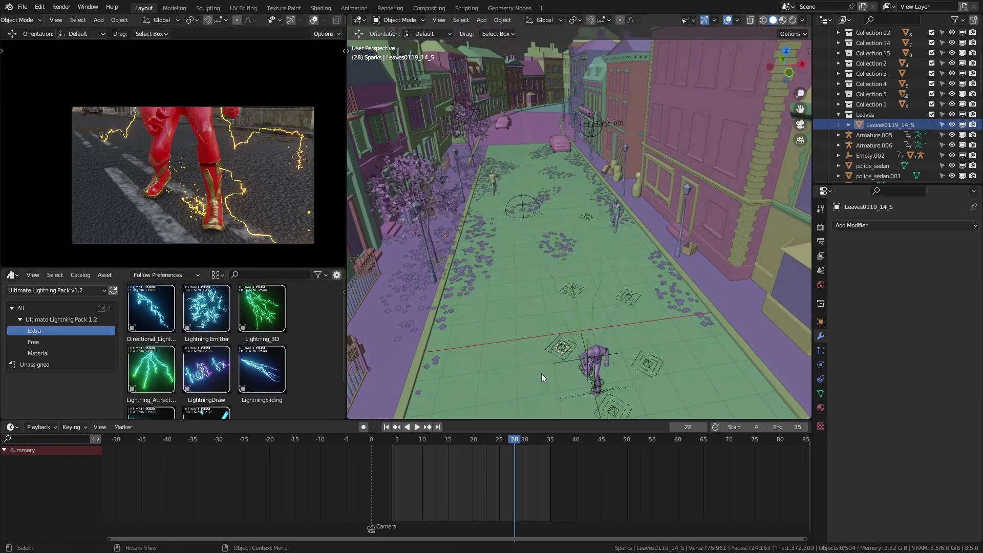
- Stop playback at frame 10 and view the street from a lower angle
left_click_drag(491, 450, 422, 450)
key("space")
middle_click_drag(504, 307, 643, 296)
- Add a plane, subdivide it, and scale it up to cover the street
key("shift+a")
mouse_move(556, 210)
left_click(603, 210)
key("g")
left_click(536, 201)
key("Tab")
right_click(555, 210)
left_click(555, 210)
key("s")
key("Return")
key("Tab")
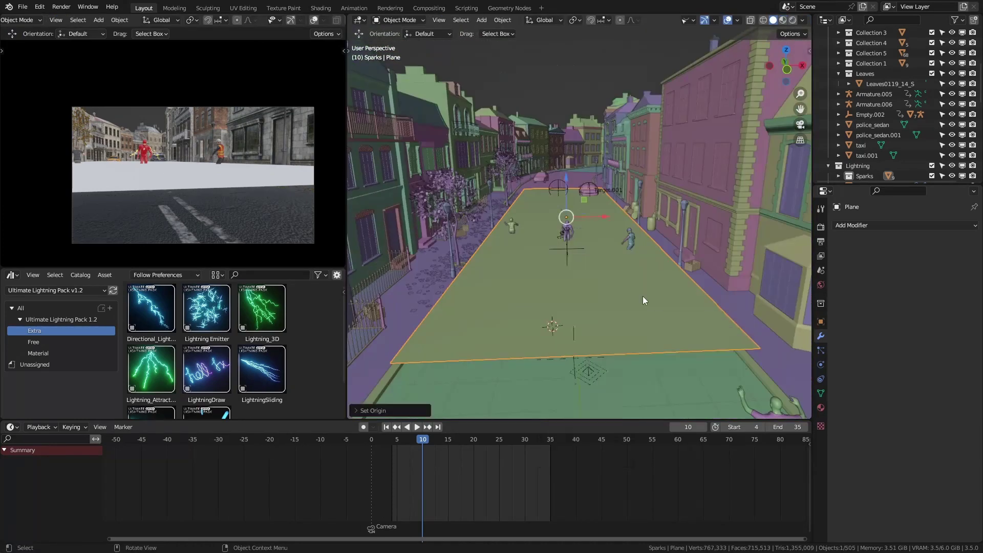
right_click(642, 296)
left_click(675, 358)
- Add a Shrinkwrap modifier in Project mode targeting Road, with ground1 as auxiliary target
left_click(858, 226)
left_click(785, 367)
left_click(926, 258)
left_click(916, 276)
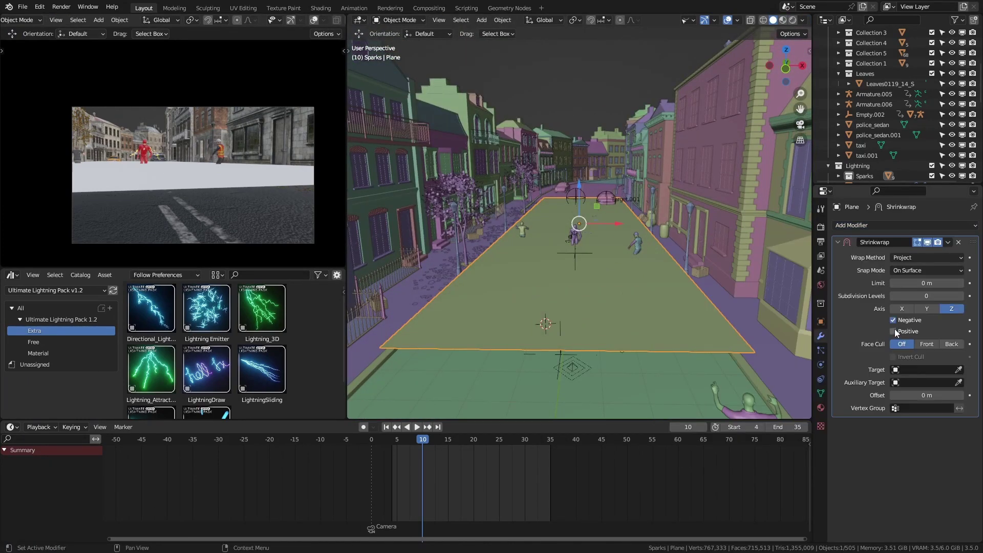
left_click(926, 370)
left_click(897, 382)
left_click(911, 404)
- Subdivide the plane once more in Edit Mode
middle_click_drag(772, 293, 512, 246)
key("Tab")
right_click(594, 243)
left_click(609, 251)
key("Tab")
- Add a particle system to the plane with Physics set to None
left_click(820, 350)
left_click(974, 225)
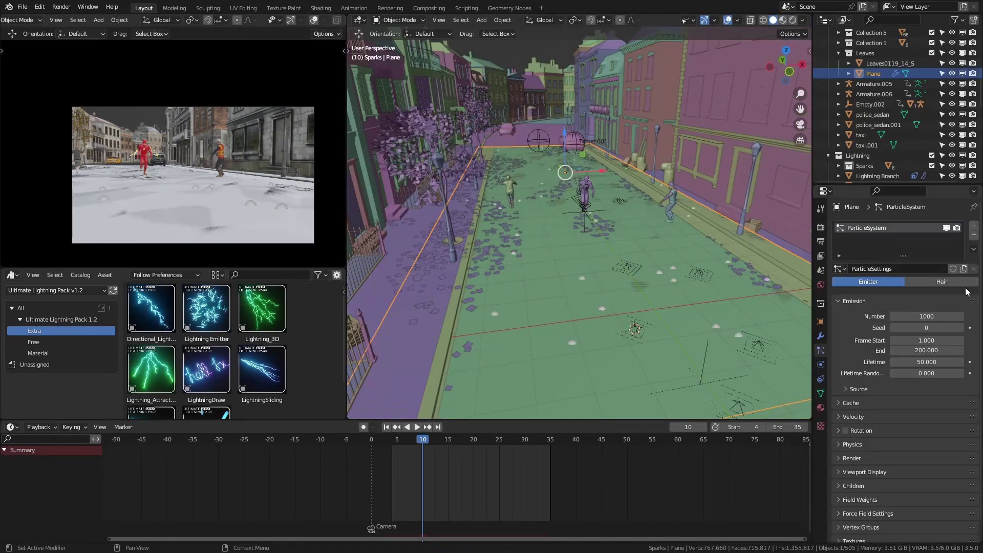
left_click(853, 449)
left_click(926, 459)
left_click(926, 449)
left_click(852, 430)
middle_click_drag(588, 246, 648, 220)
- Create a weight group on the plane and set the particle Density vertex group to Group
key("ctrl+Tab")
left_click(677, 190)
key("ctrl+Tab")
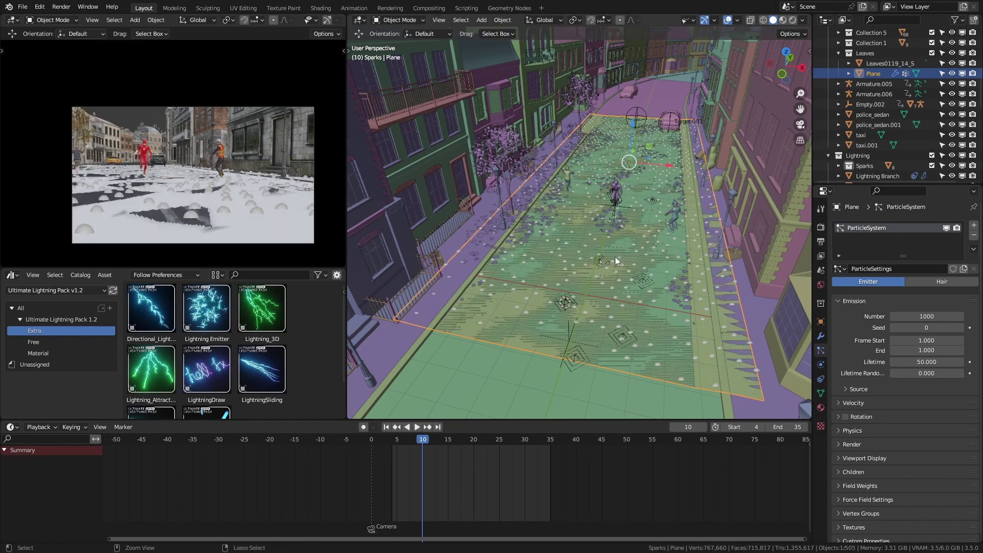
left_click(860, 513)
scroll(898, 461, "down", 2)
left_click(919, 482)
left_click(905, 463)
- Weight-paint extra density on the road's left side, then return to Object Mode at frame 4
middle_click_drag(649, 193, 622, 191)
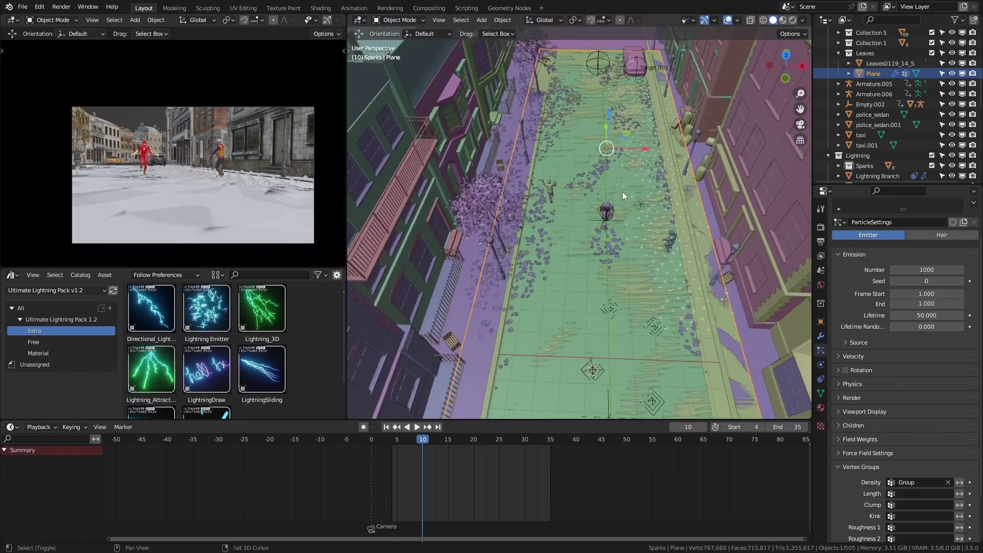
key("ctrl+Tab")
left_click(589, 146)
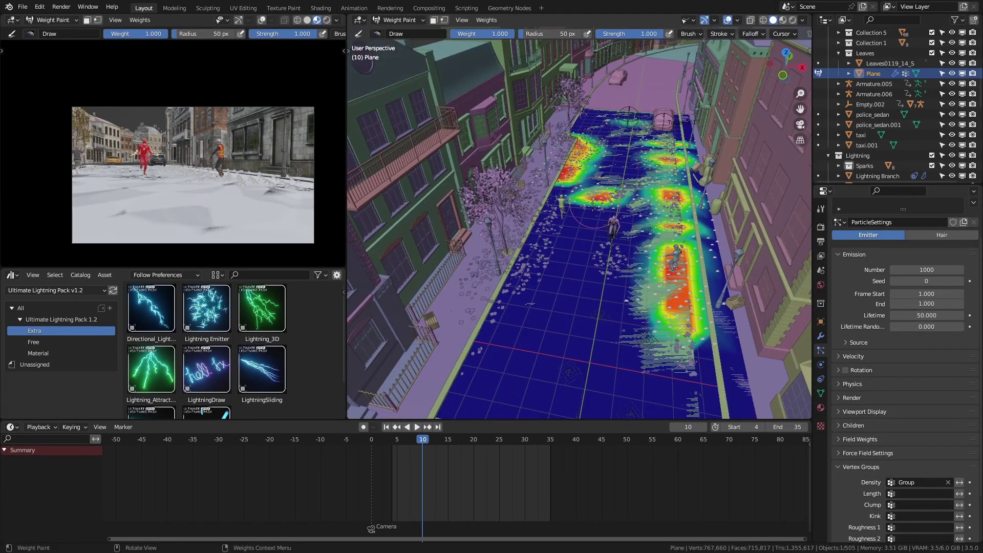
left_click_drag(592, 204, 484, 289)
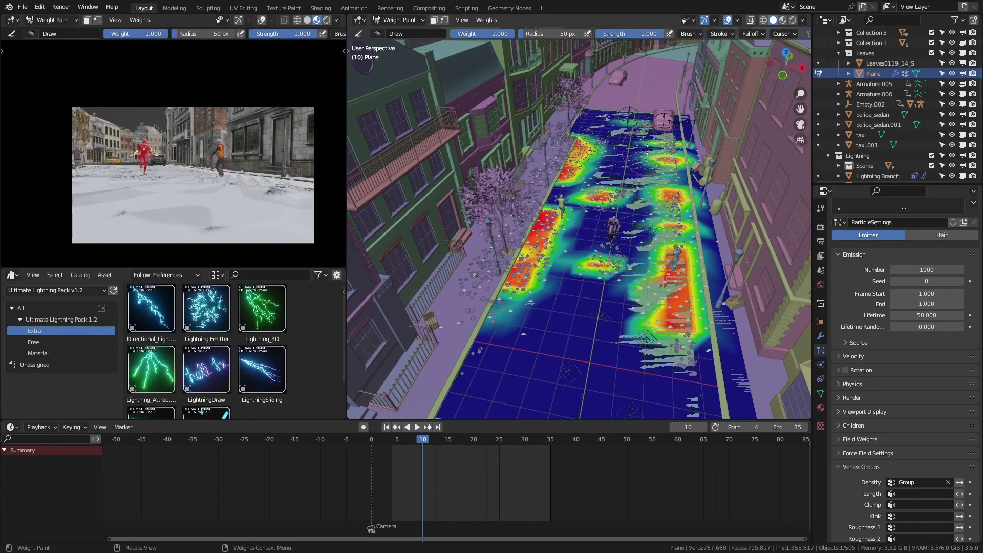
middle_click_drag(589, 256, 658, 281)
key("ctrl+Tab")
left_click(518, 264)
key("shift+Left")
middle_click_drag(563, 266, 582, 251)
- Add a new plane for the leaf and give it the Leaves material
key("shift+a")
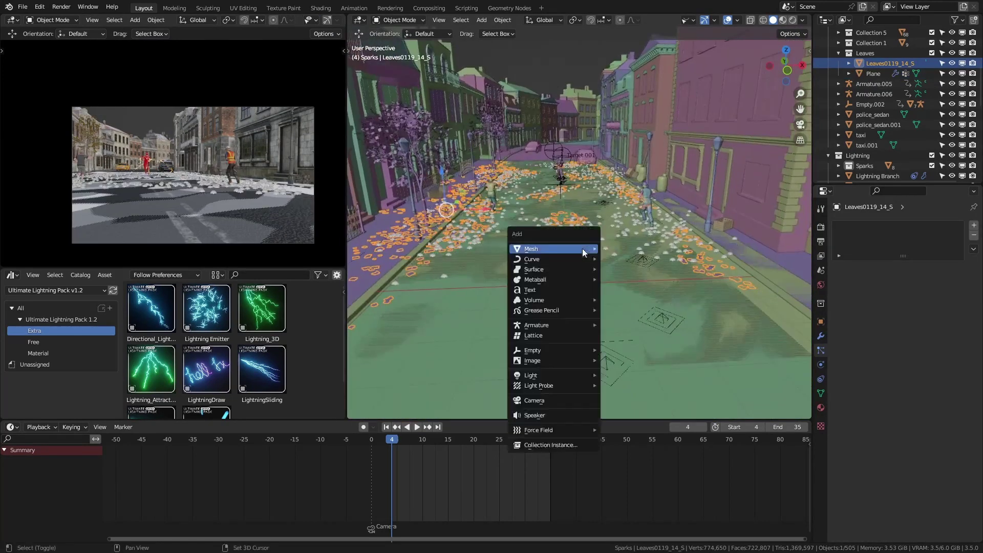
mouse_move(582, 248)
left_click(621, 250)
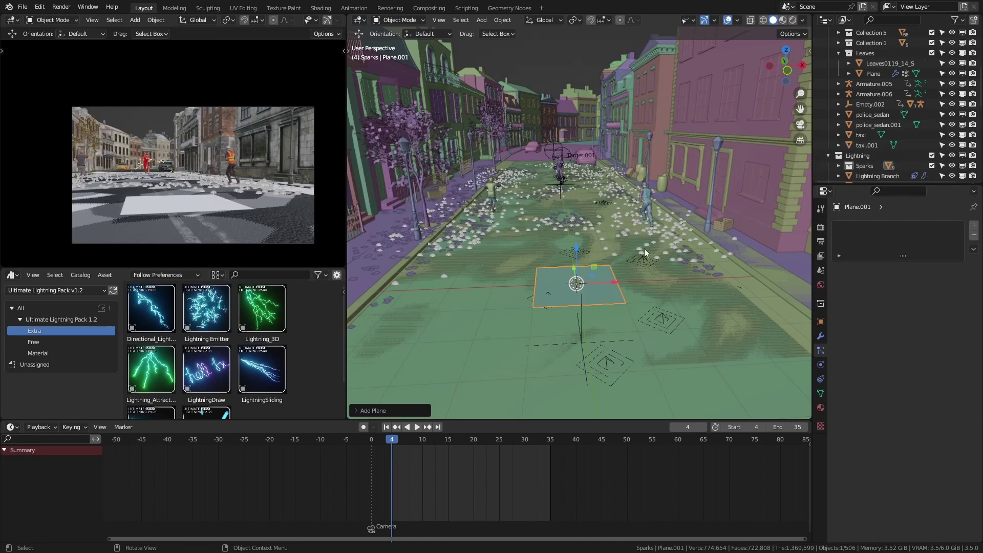
left_click(821, 406)
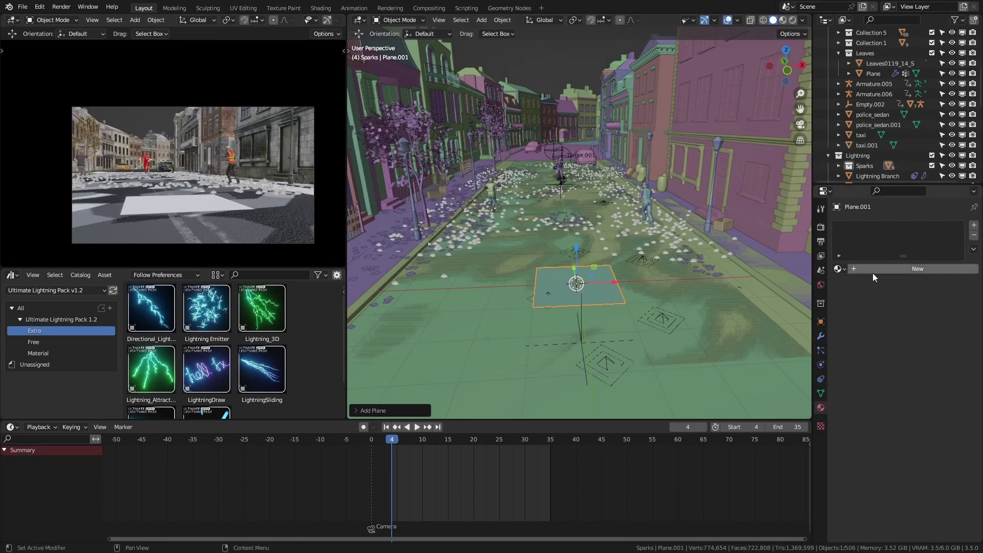
left_click(872, 269)
left_click(840, 268)
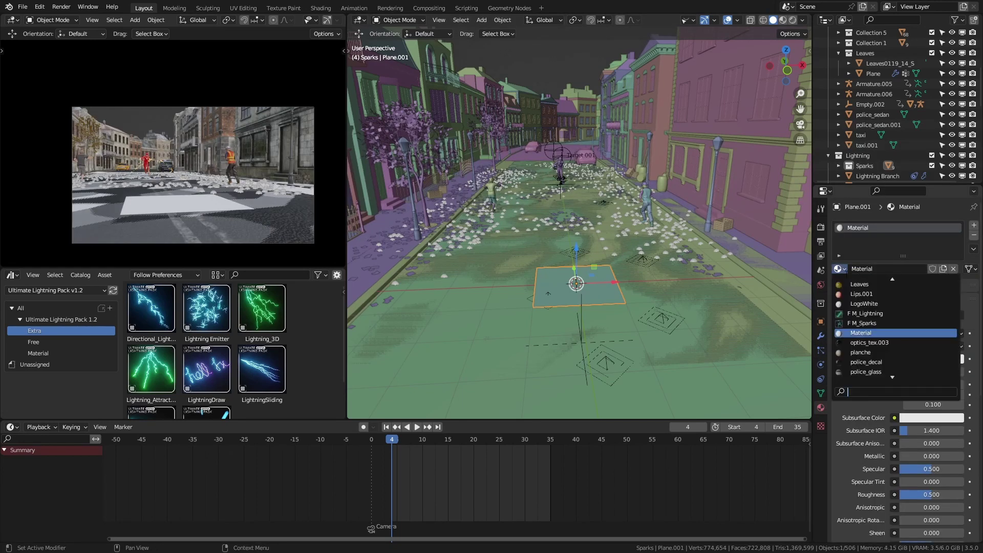
left_click(853, 283)
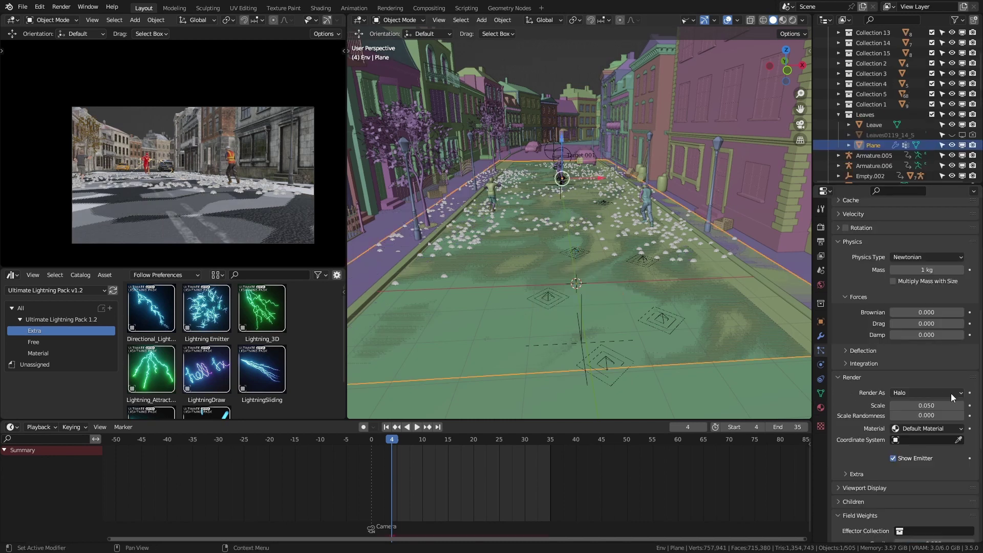
- Render the particles as the leaf plane object and rename that plane Leaf
left_click(950, 393)
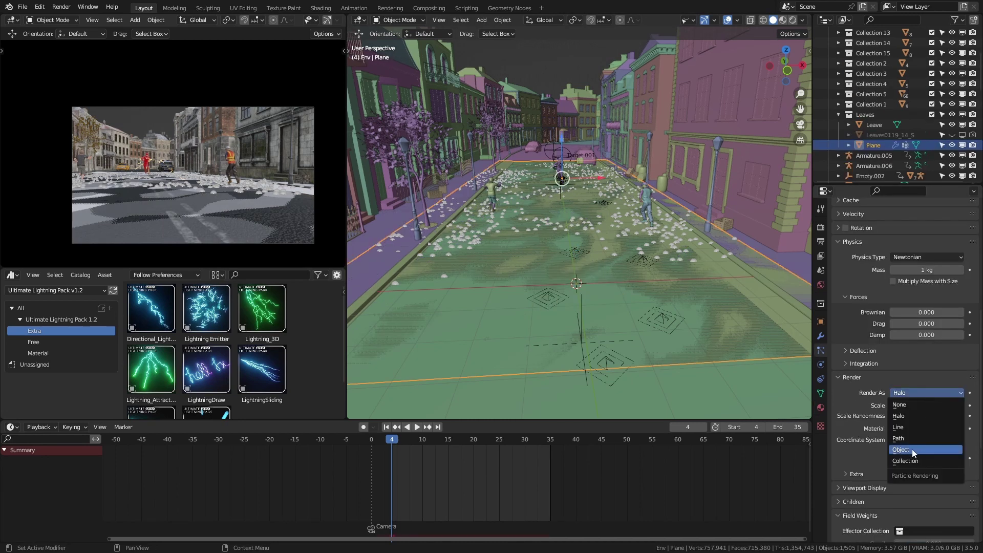
left_click(911, 449)
left_click(921, 468)
type("leav")
left_click(889, 361)
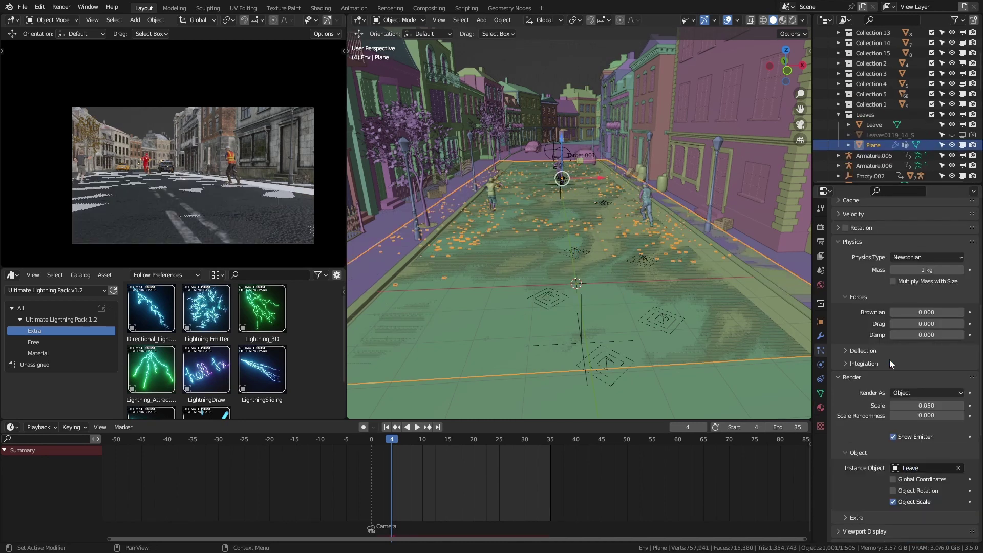
double_click(876, 126)
scroll(884, 121, "down", 2)
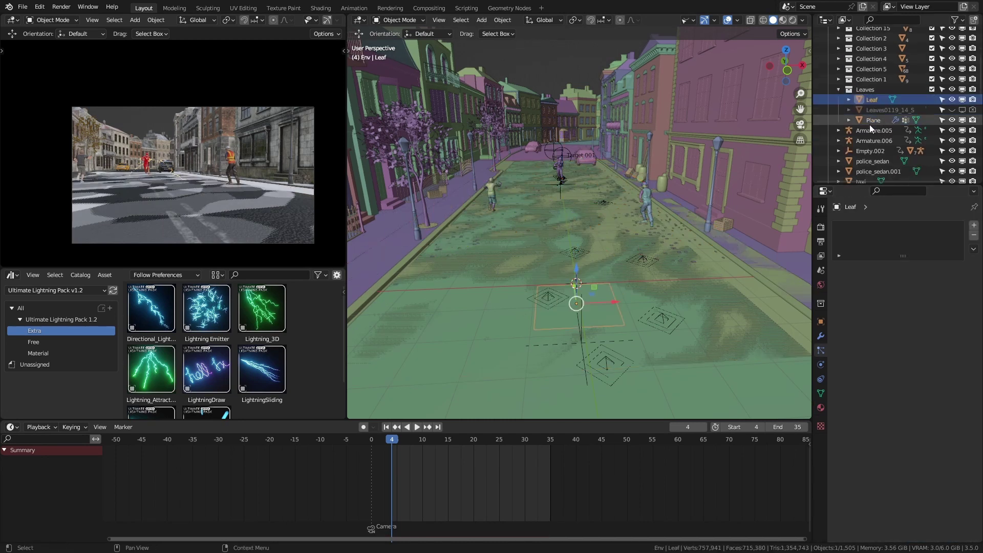
- Turn off Show Emitter on the street plane so only leaves remain visible
left_click(870, 124)
scroll(953, 361, "down", 3)
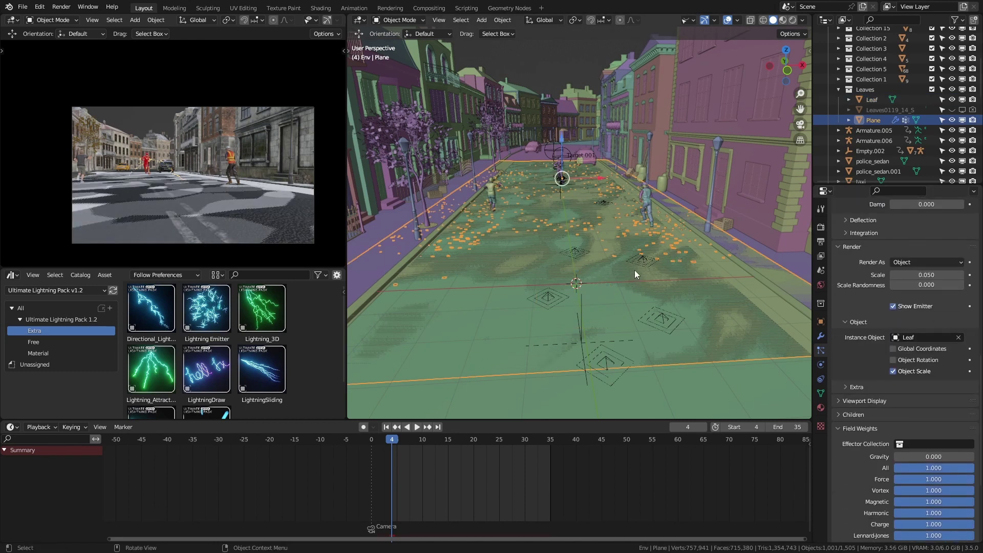
scroll(634, 270, "up", 5)
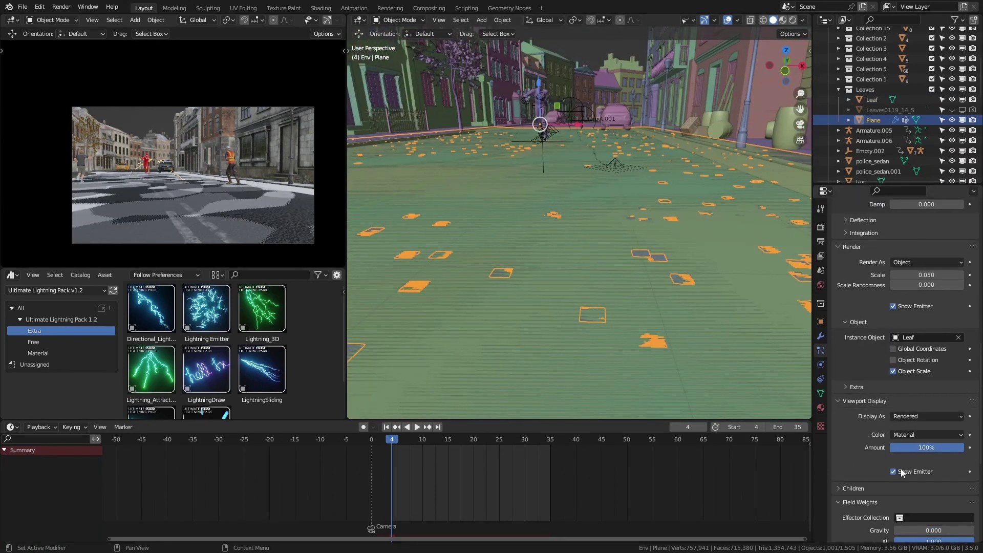
left_click(893, 471)
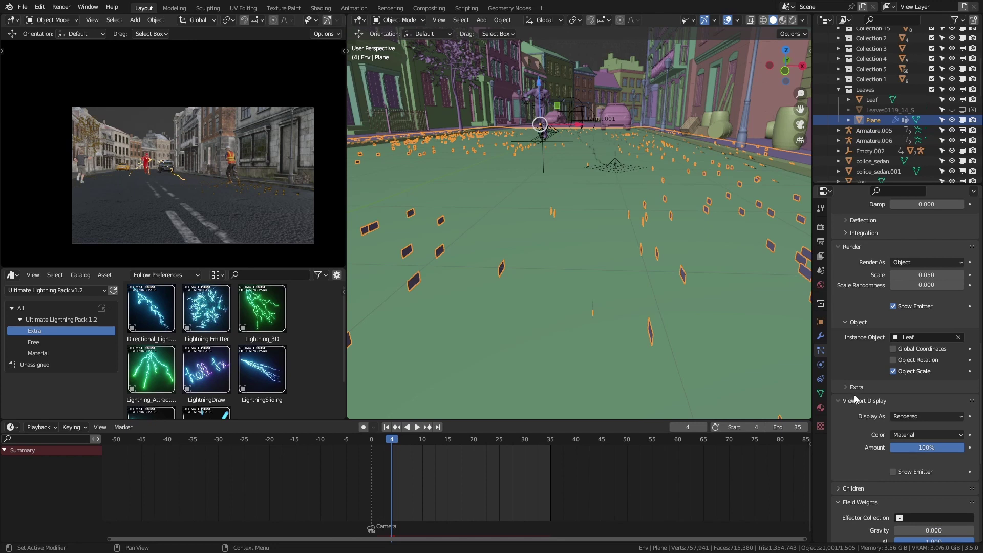
scroll(854, 399, "down", 1)
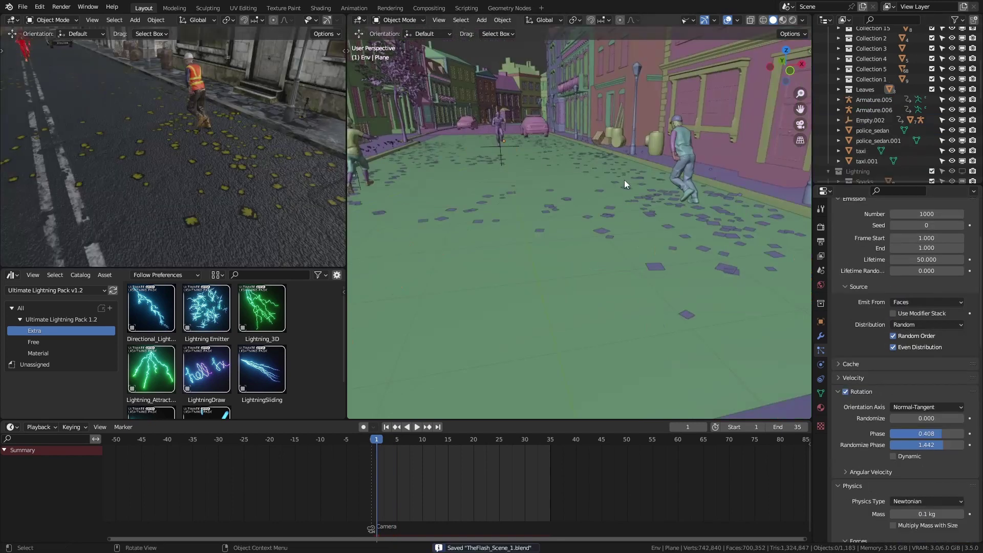
- Add wind force fields Force and Force.001 over frames 20–35 and play back the leaves
key("shift+a")
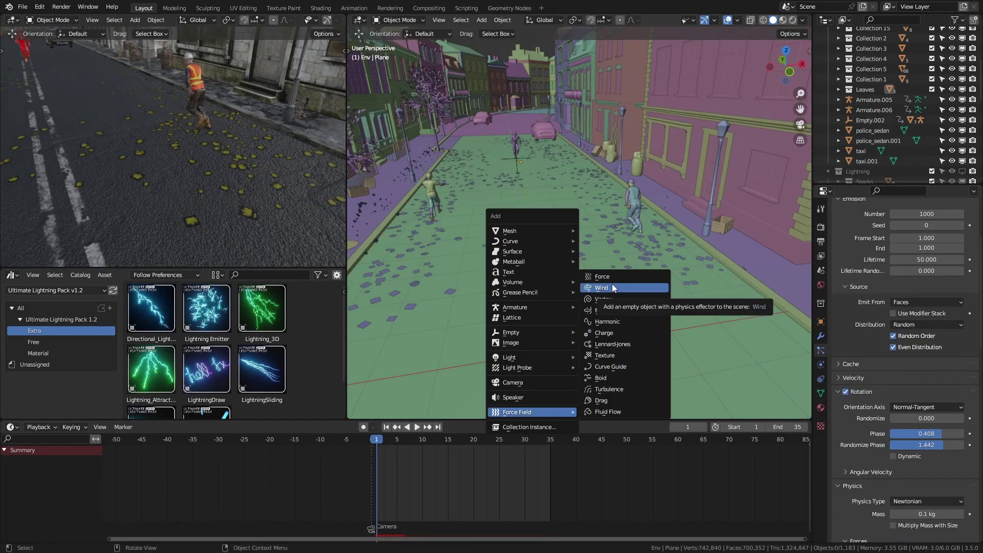
left_click(613, 284)
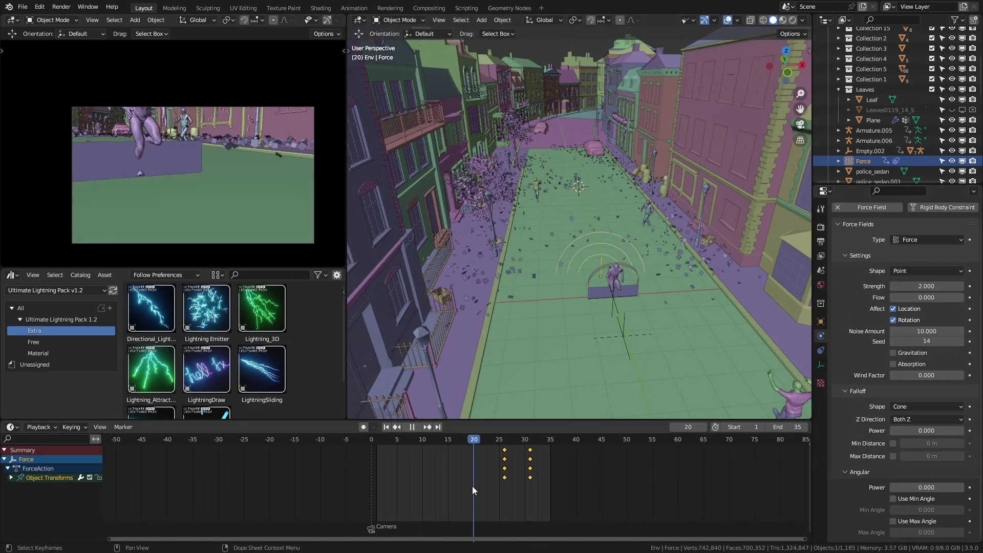
left_click_drag(472, 490, 549, 479)
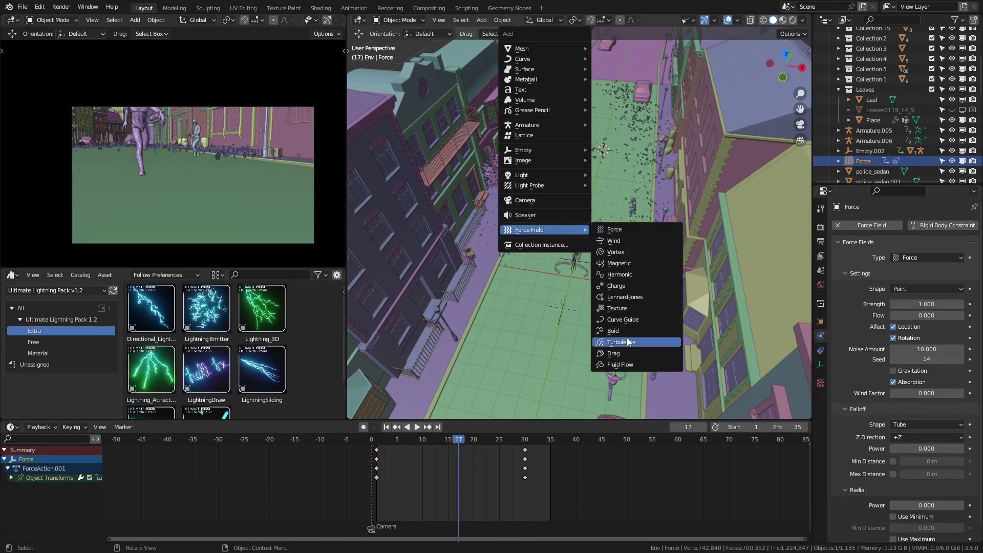
left_click(626, 337)
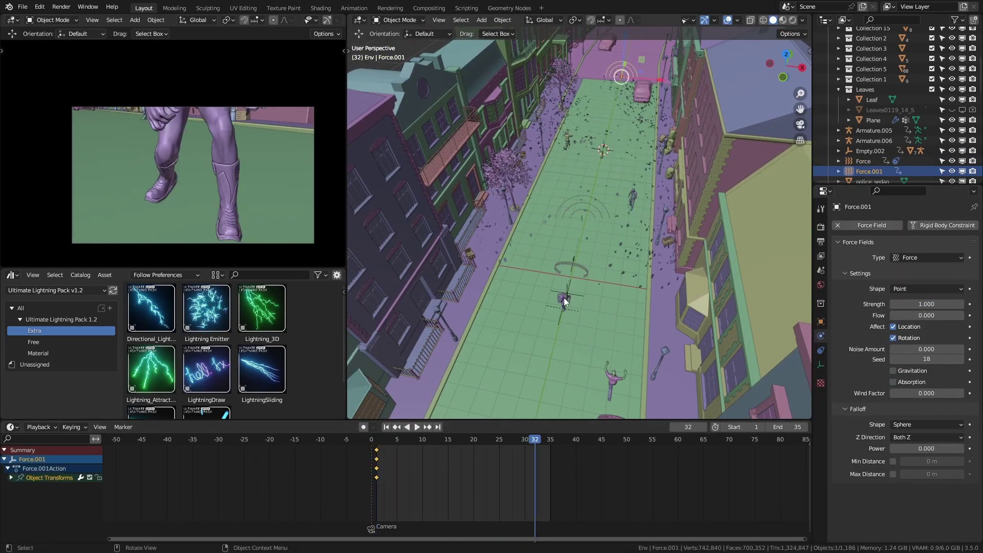
key("space")
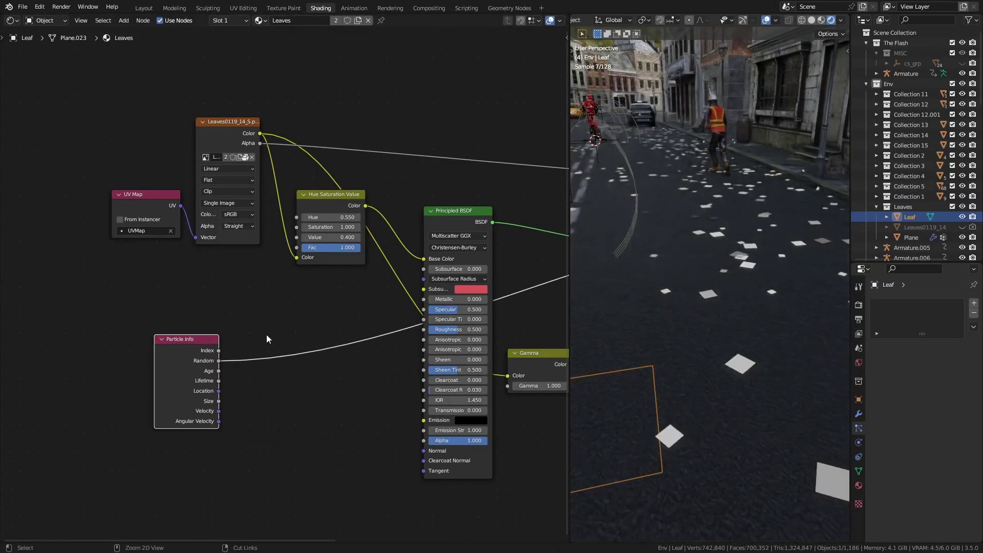
- Insert a Float Mix node on the Random link with A 0.4 and B 0.6
scroll(289, 313, "up", 2)
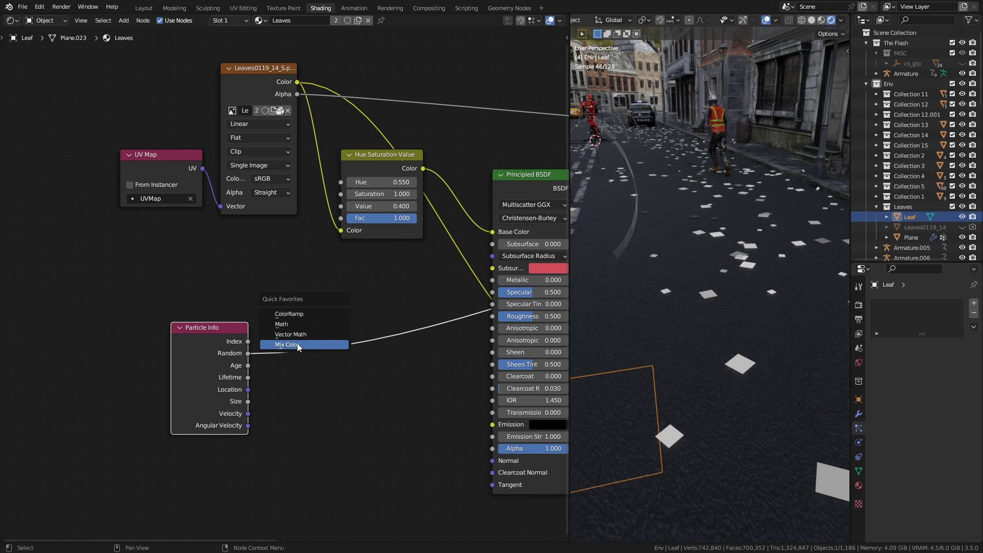
left_click(297, 344)
left_click(323, 356)
left_click(328, 342)
left_click(324, 318)
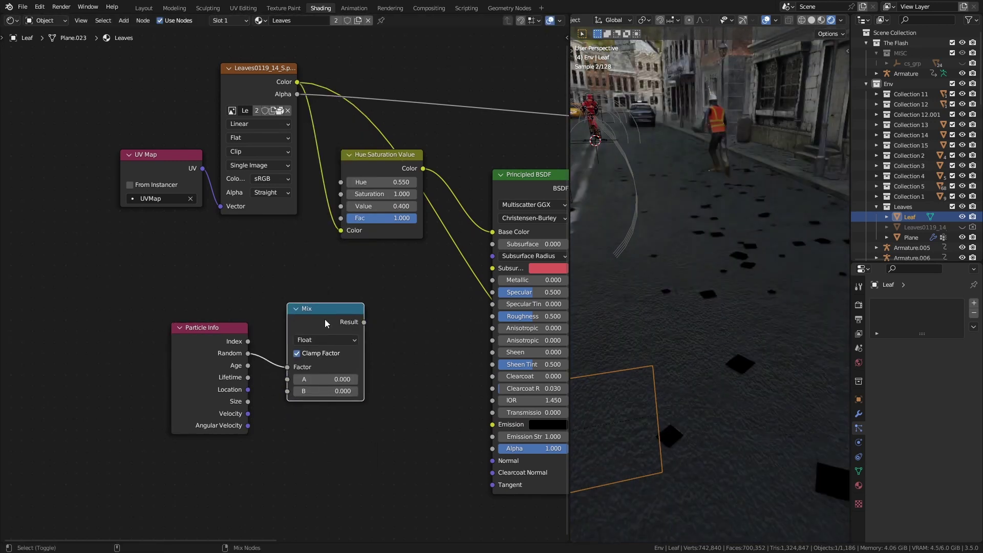
left_click(331, 379)
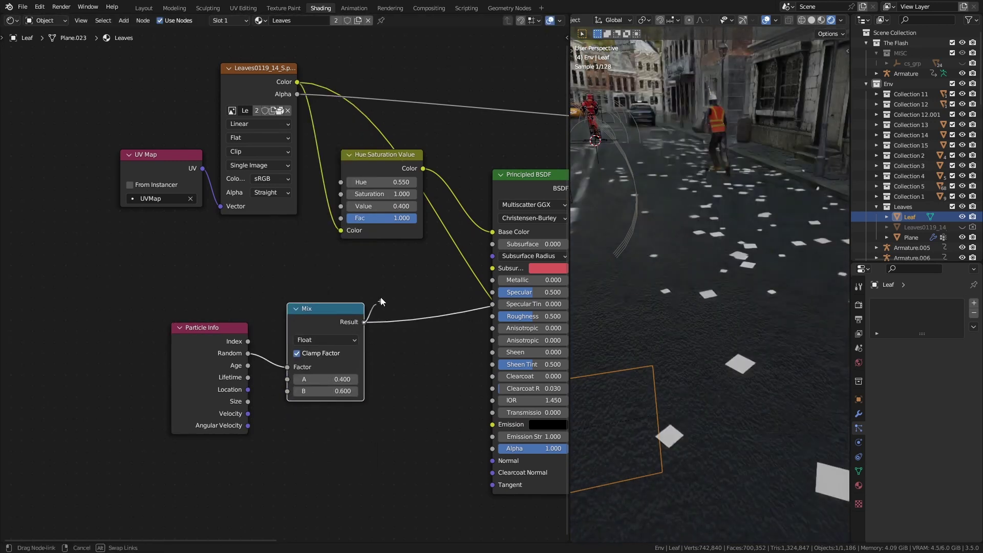
- Move over to the Mix Shader nodes and select the upper one
scroll(698, 268, "up", 5)
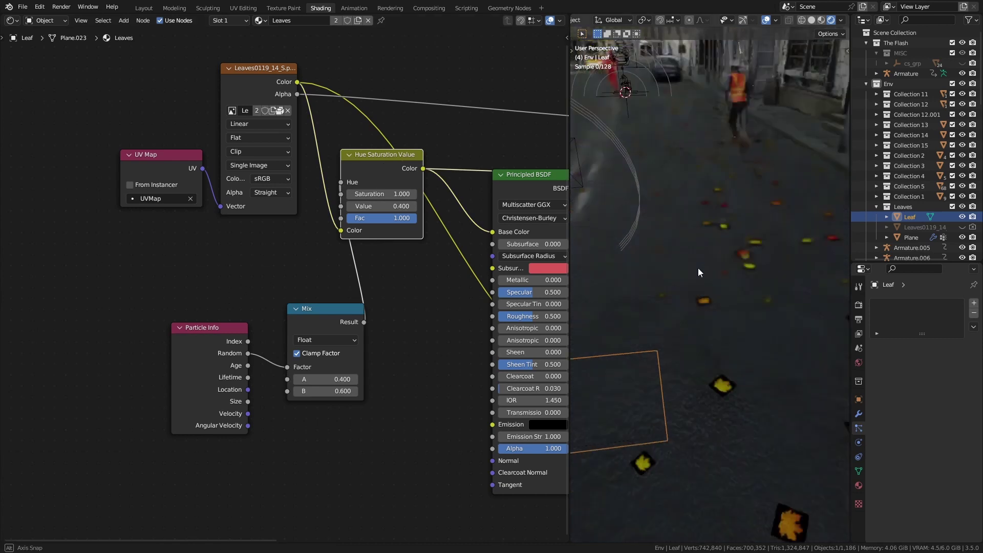
middle_click_drag(563, 122, 174, 191)
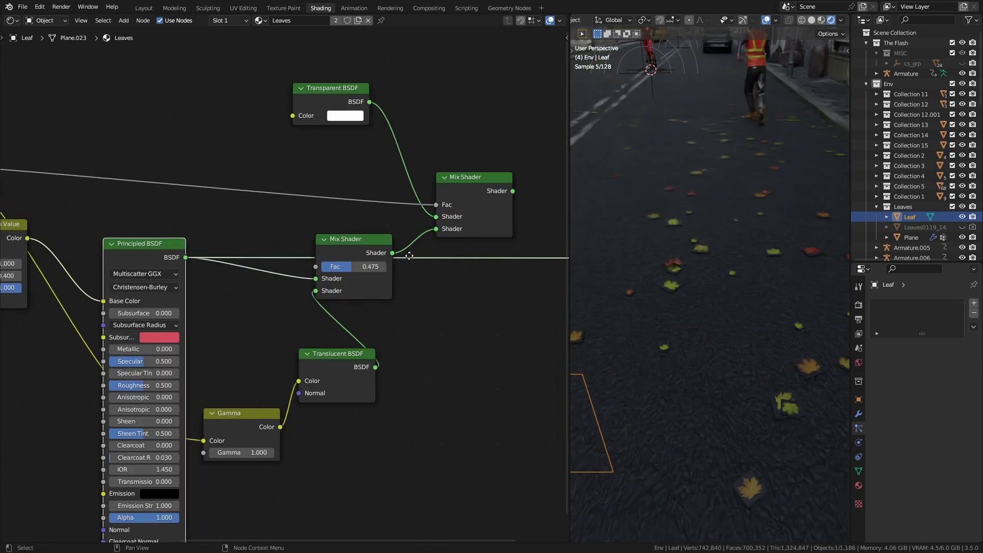
left_click(492, 192)
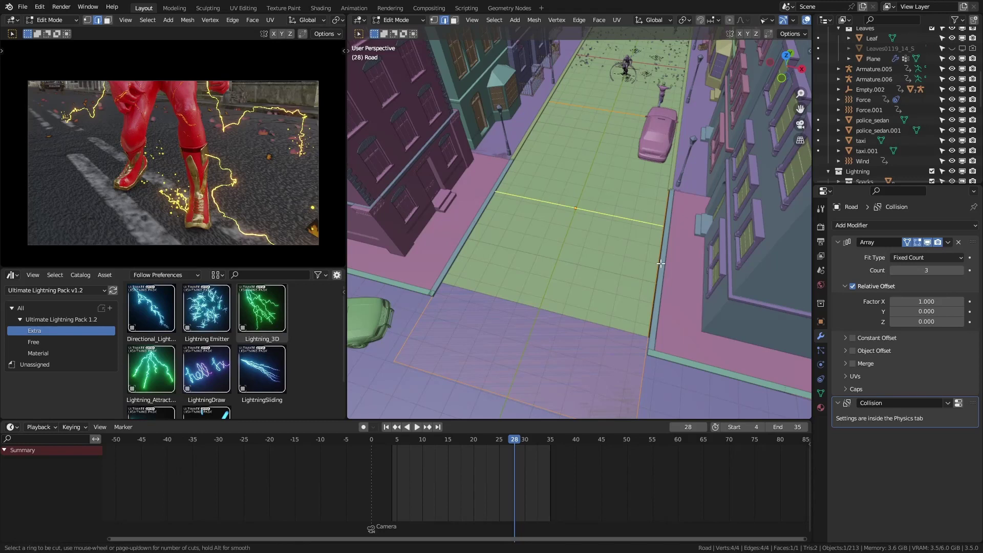
- Cut a loop across the road and slide the edge beside the character's path
left_click(650, 254)
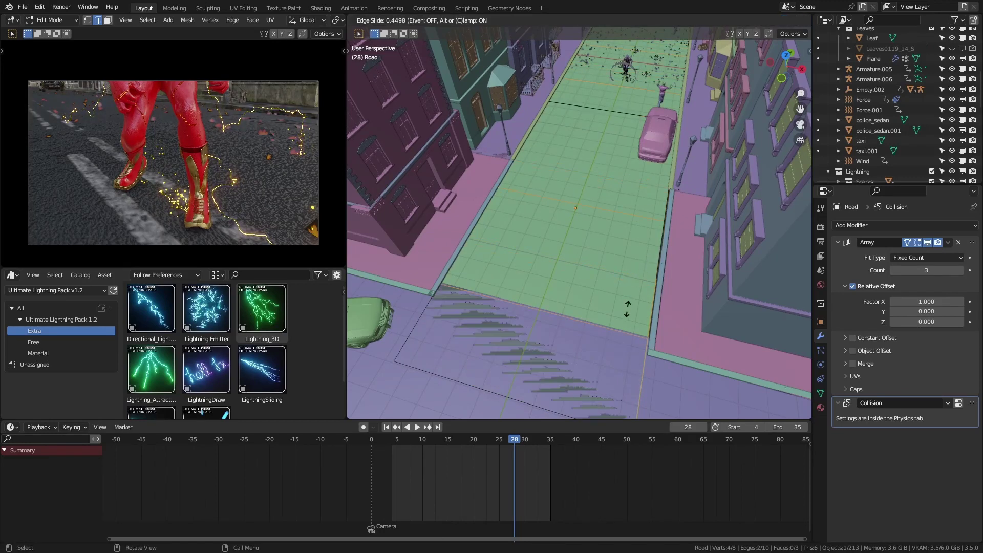
middle_click_drag(650, 254, 546, 226)
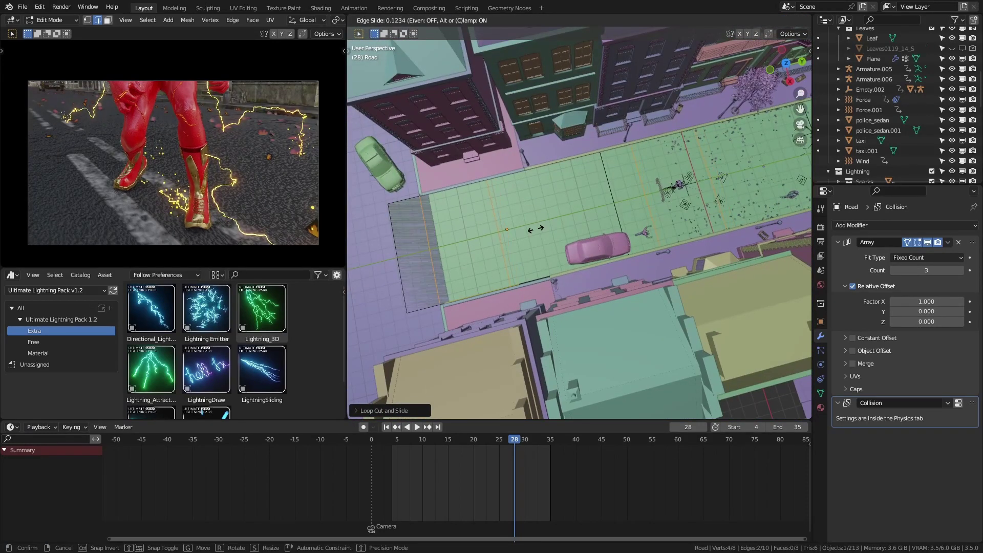
mouse_move(514, 442)
left_mouse_down()
mouse_move(475, 446)
mouse_move(533, 446)
left_mouse_up()
key("g")
key("g")
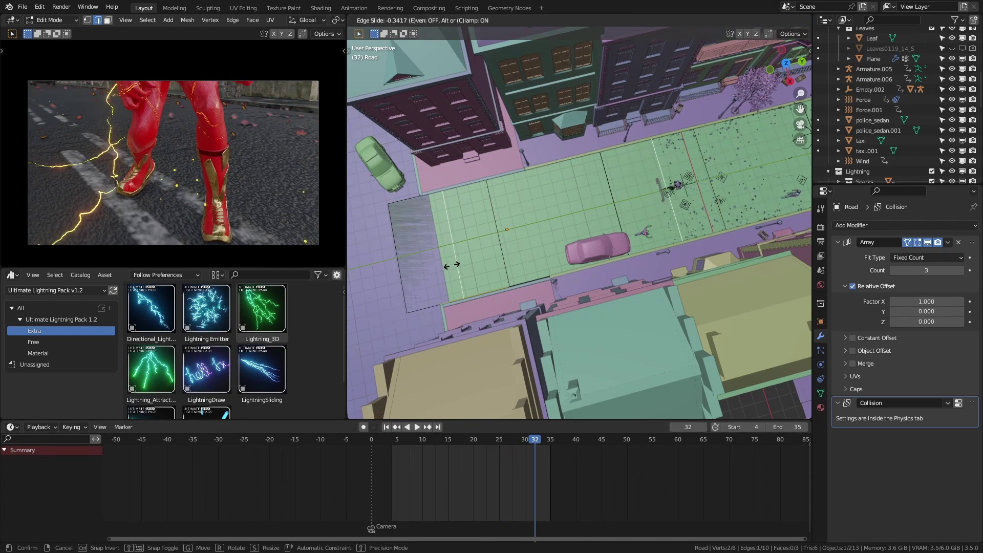
left_click(429, 260)
- Slide another road edge into place and add a further unslid loop cut
middle_click_drag(429, 260, 643, 198)
scroll(643, 198, "up", 2)
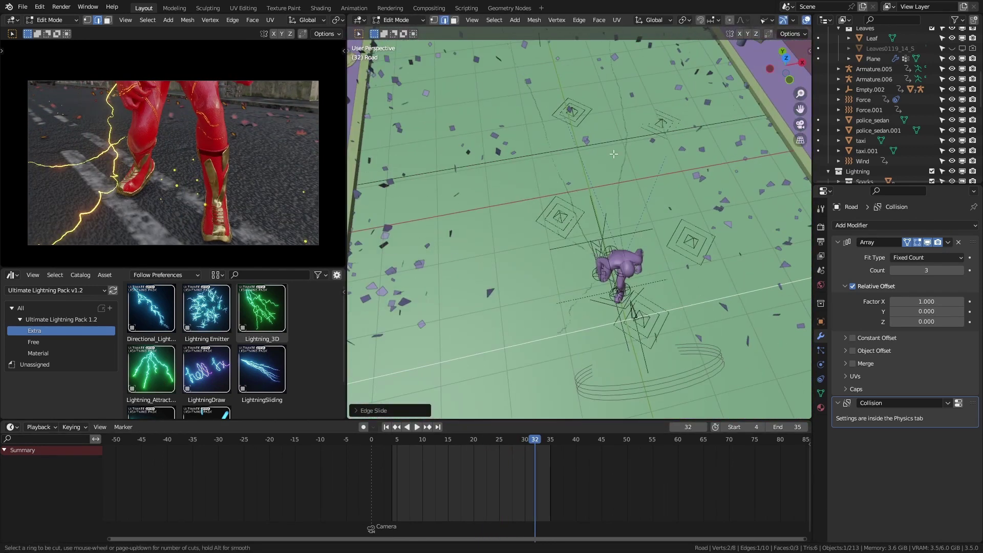
scroll(619, 242, "down", 5)
key("g")
key("g")
left_click(620, 242)
key("ctrl+r")
left_click(568, 256)
right_click(568, 256)
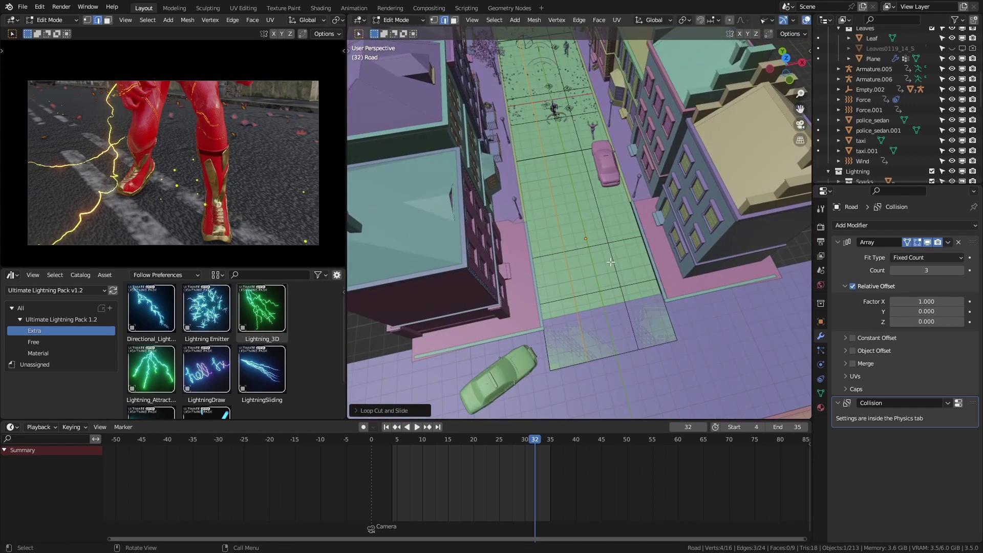
scroll(581, 134, "up", 3)
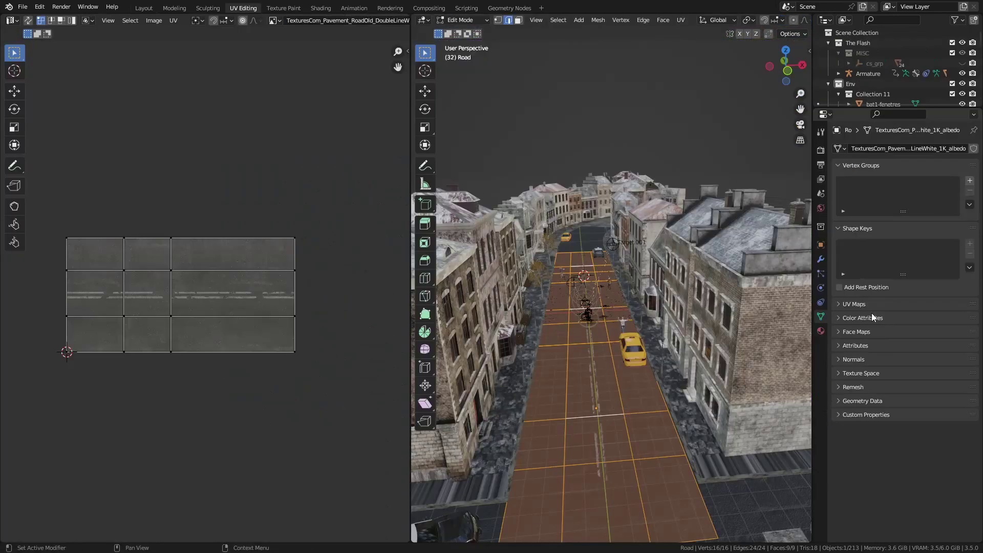
- Add a second UV map to the Road and name it UVMap_Slide
left_click(875, 310)
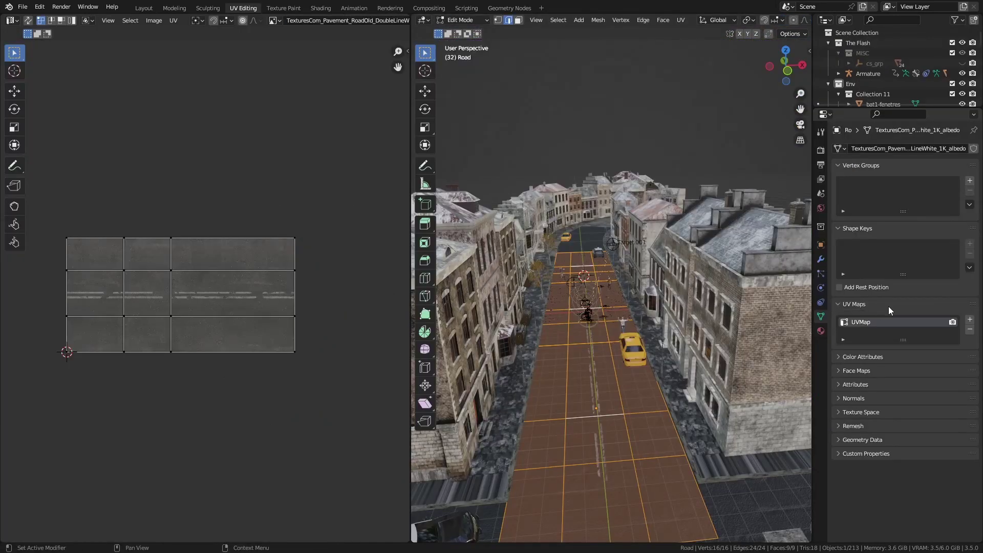
left_click(962, 244)
double_click(825, 262)
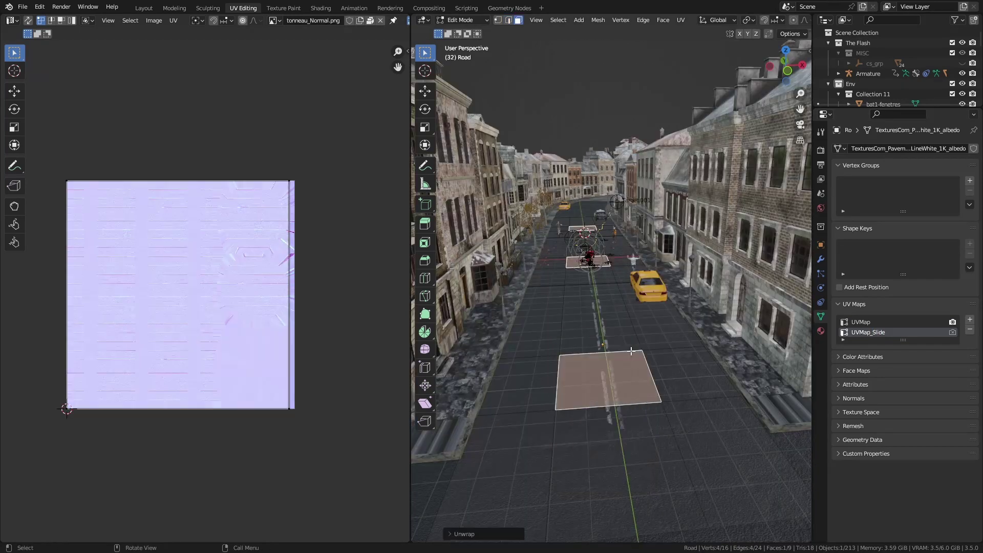
- Shrink all non-centre face UVs to scale 0 and move them to the texture edge
key("ctrl+i")
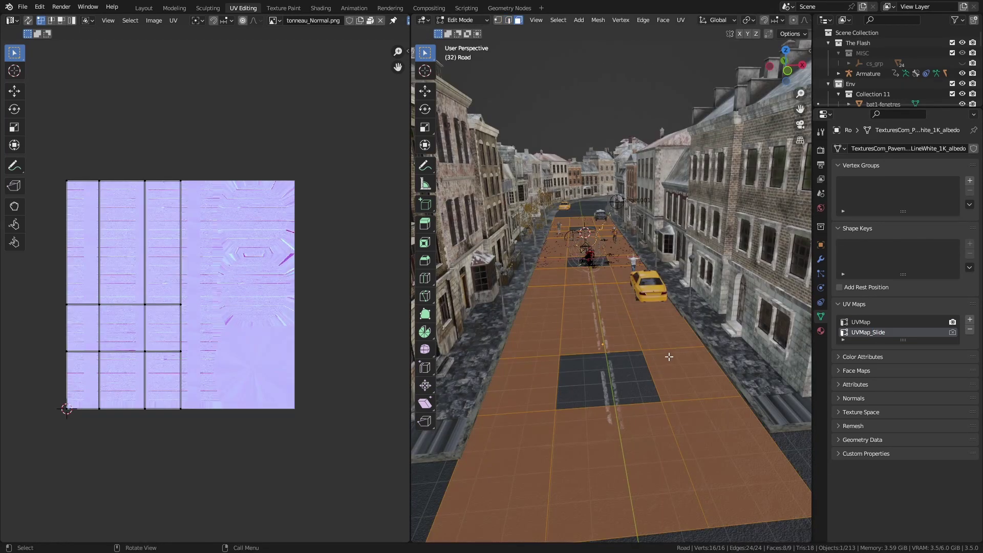
key("a")
key("s")
key("0")
key("Return")
key("g")
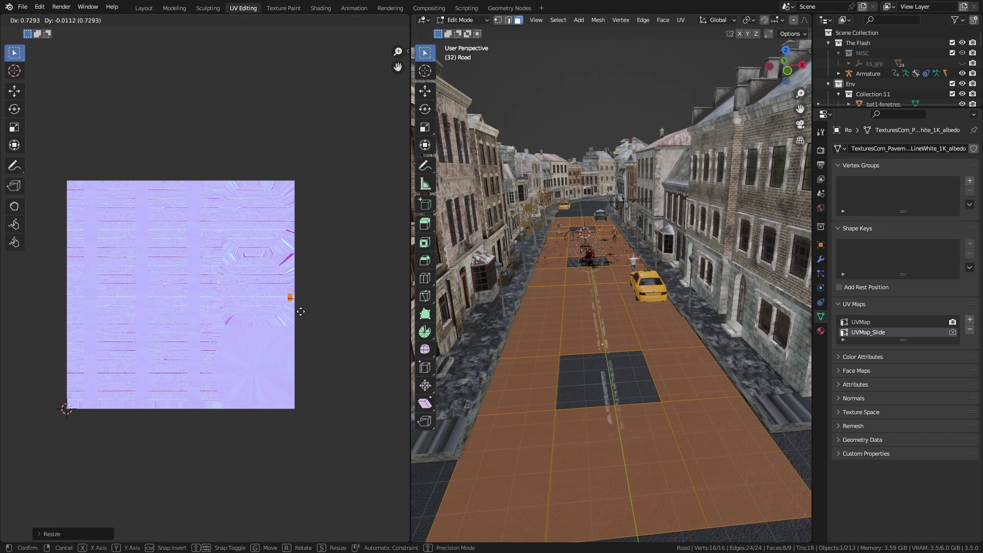
left_click(300, 311)
key("ctrl+i")
scroll(307, 332, "up", 6)
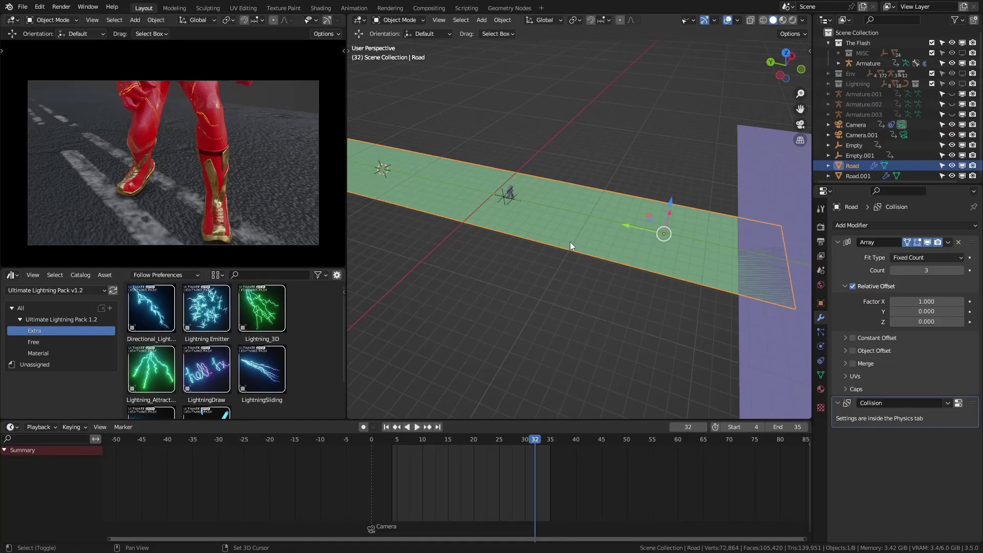
key("g")
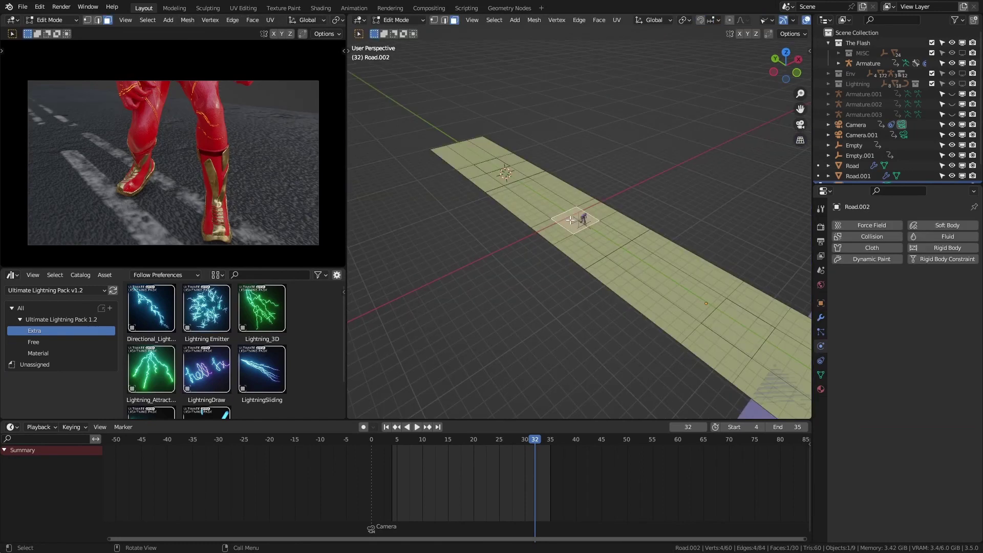
- Delete the extra faces of Road.002, leaving one small plane
key("a")
key("x")
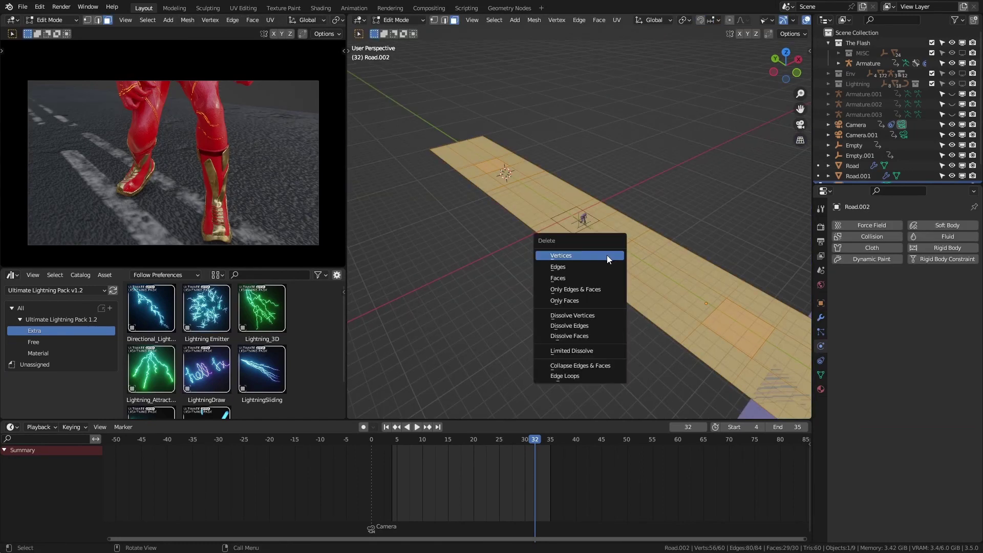
left_click(606, 254)
right_click(611, 249)
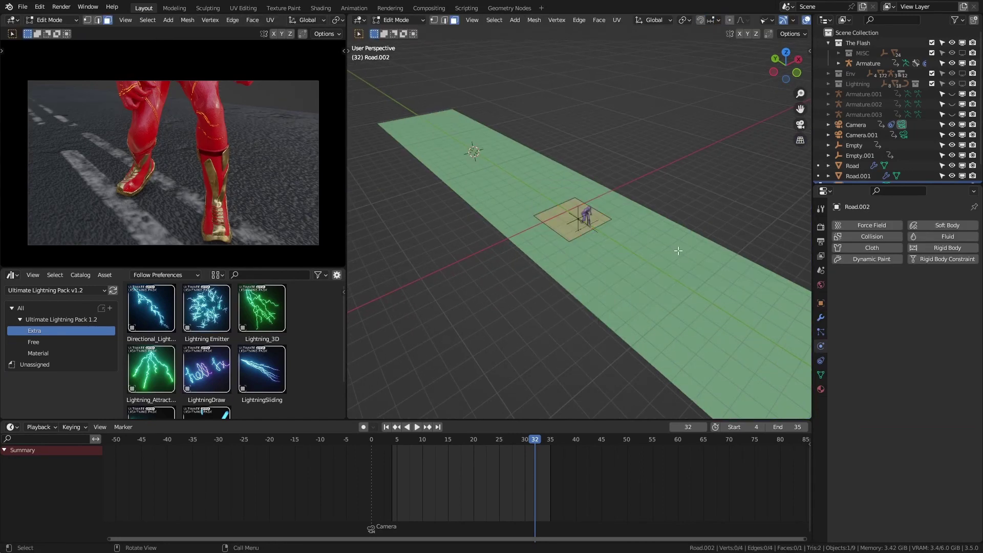
scroll(671, 250, "up", 3)
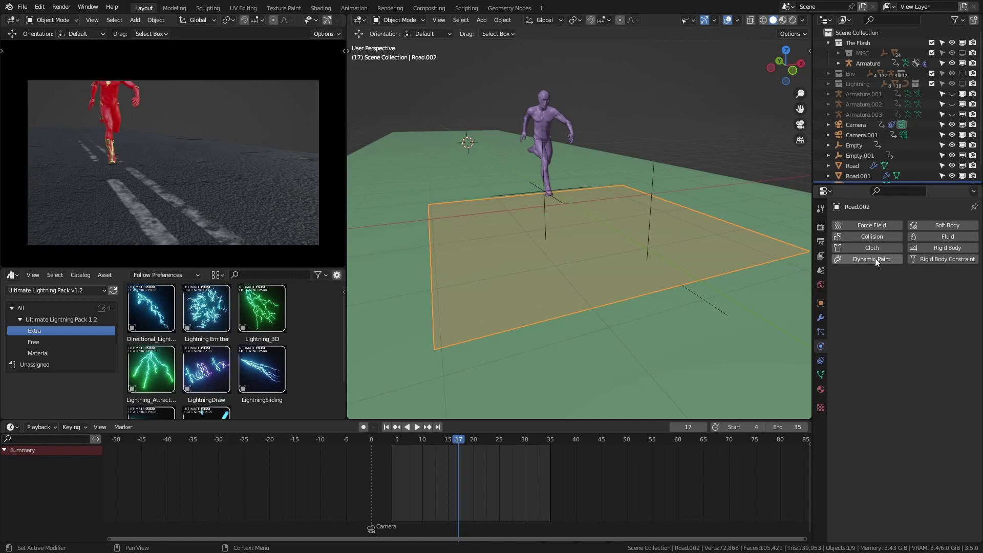
- Make Road.002 a Dynamic Paint canvas with The Flash as its brush collection
left_click(875, 259)
left_click(910, 368)
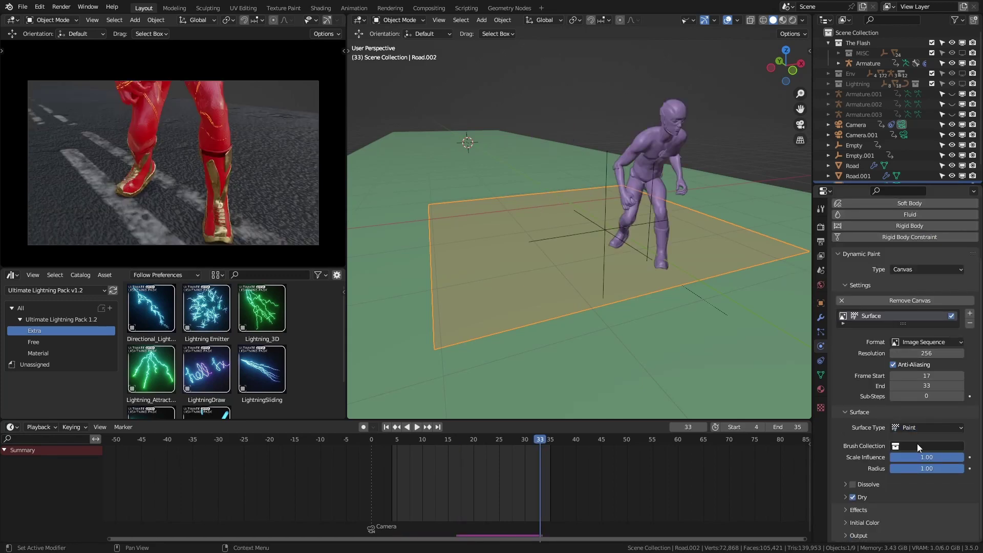
left_click(917, 447)
left_click(921, 434)
scroll(944, 466, "down", 2)
left_click(903, 471)
scroll(960, 417, "down", 3)
left_click(864, 486)
left_click(926, 520)
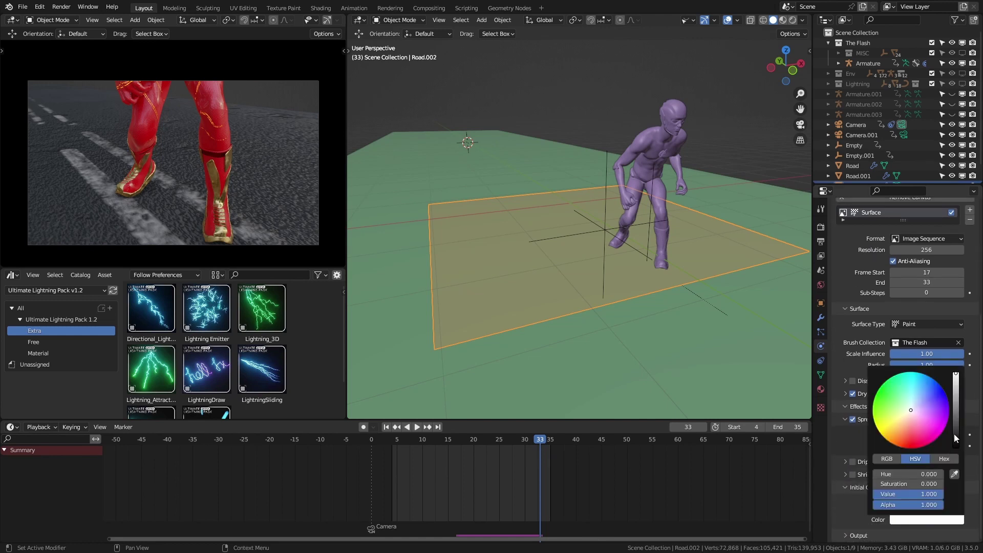
- Make Body.004 a Dynamic Paint brush with 2 sub-steps
left_click(659, 243)
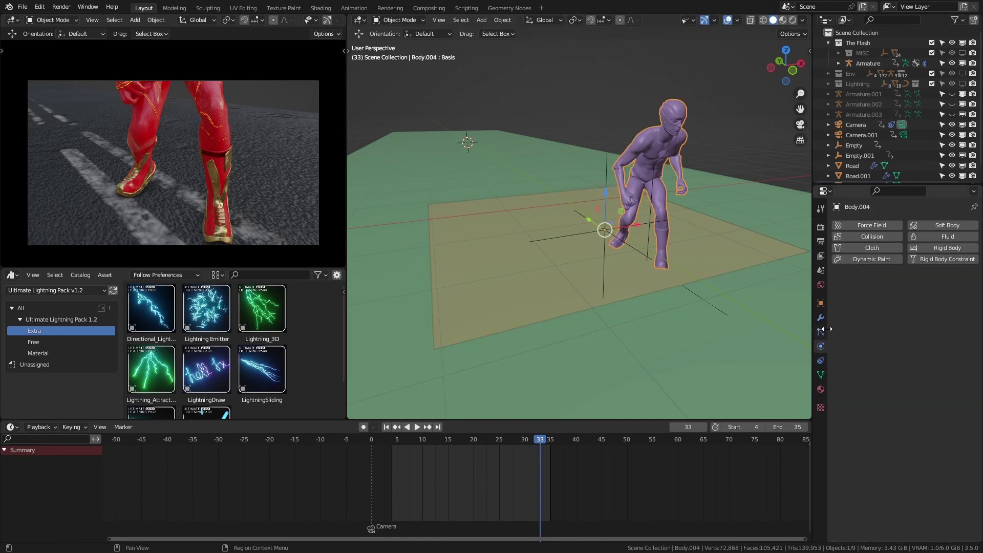
left_click(872, 260)
left_click(916, 336)
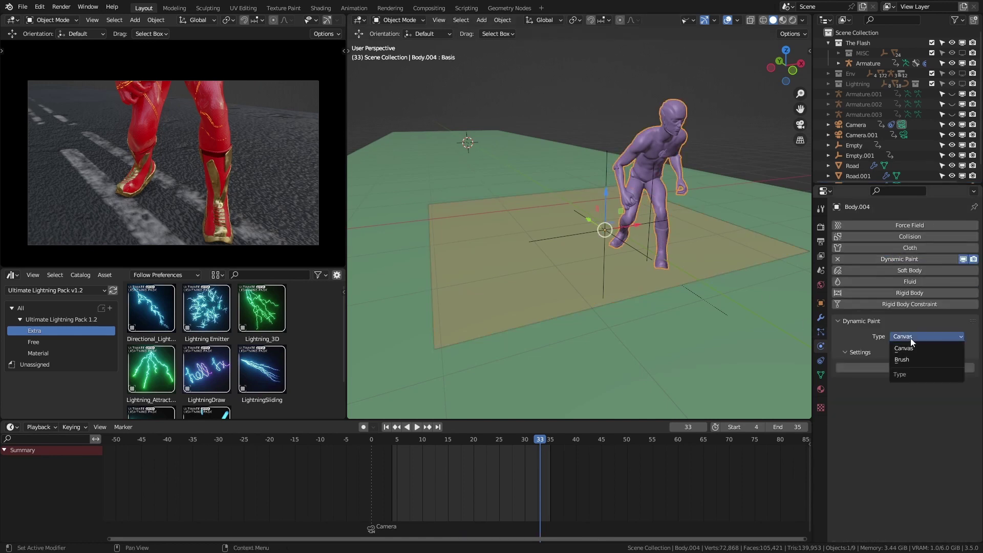
left_click(907, 349)
left_click(911, 367)
left_click(925, 380)
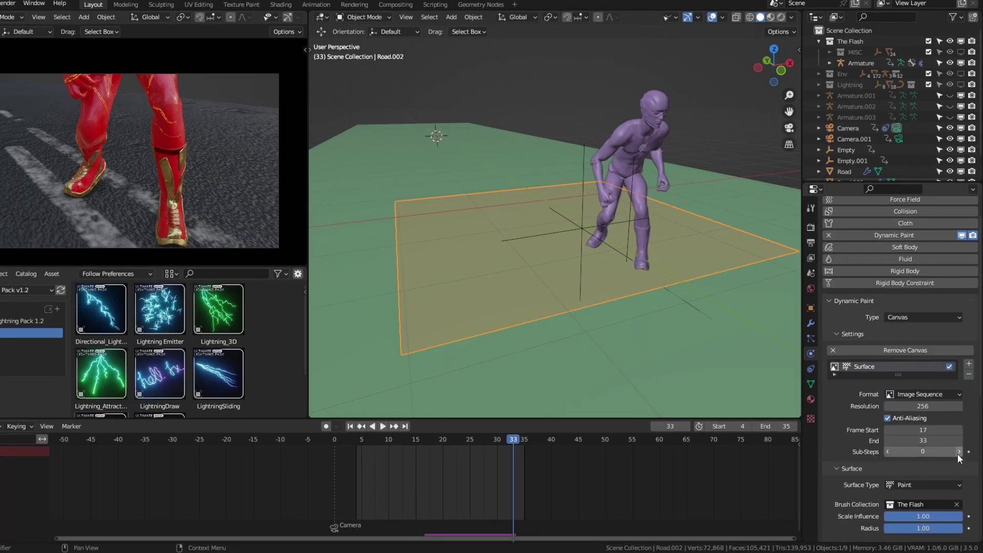
left_click(957, 452)
left_click(957, 452)
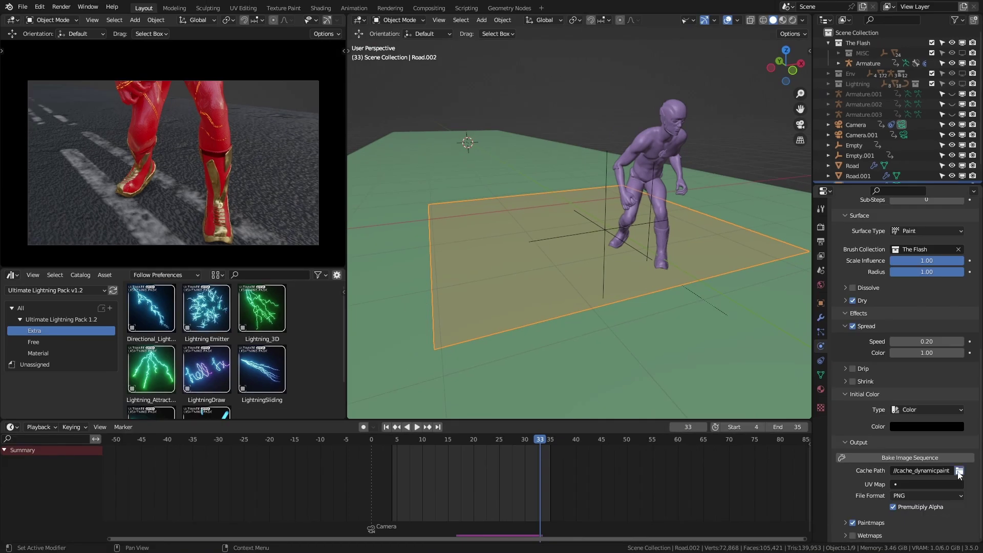
left_click(957, 469)
- Create a 'DynamicPaint' folder and accept it as the paint cache path
type("DynamicPaint")
key("Return")
double_click(460, 184)
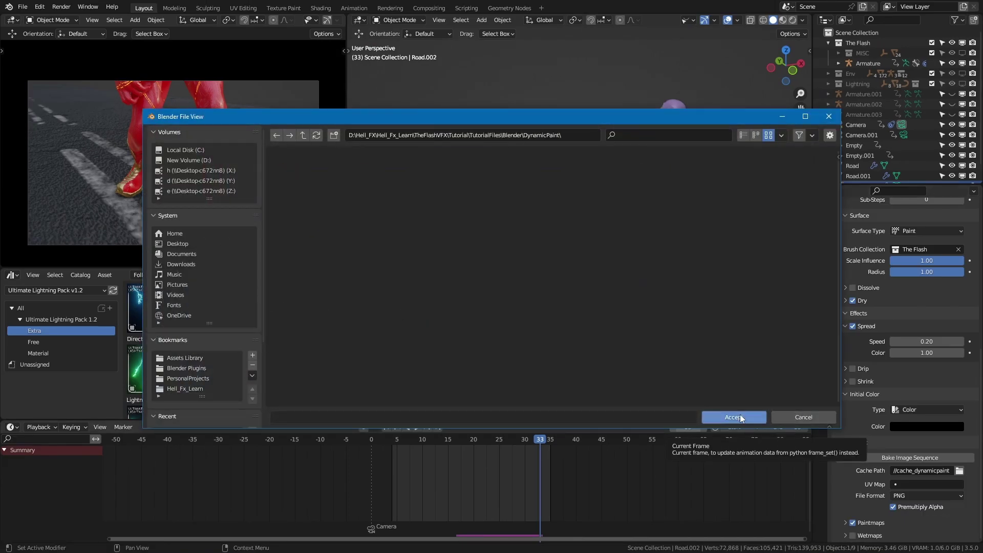
left_click(733, 416)
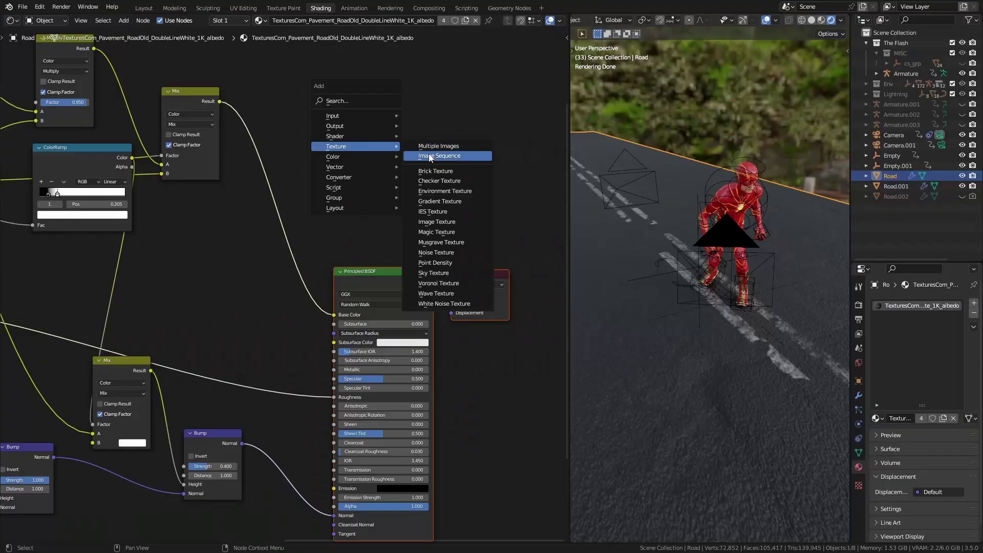
- Import the paintmap PNGs from DynamicPaint as an Image Sequence node
left_click(433, 156)
double_click(452, 203)
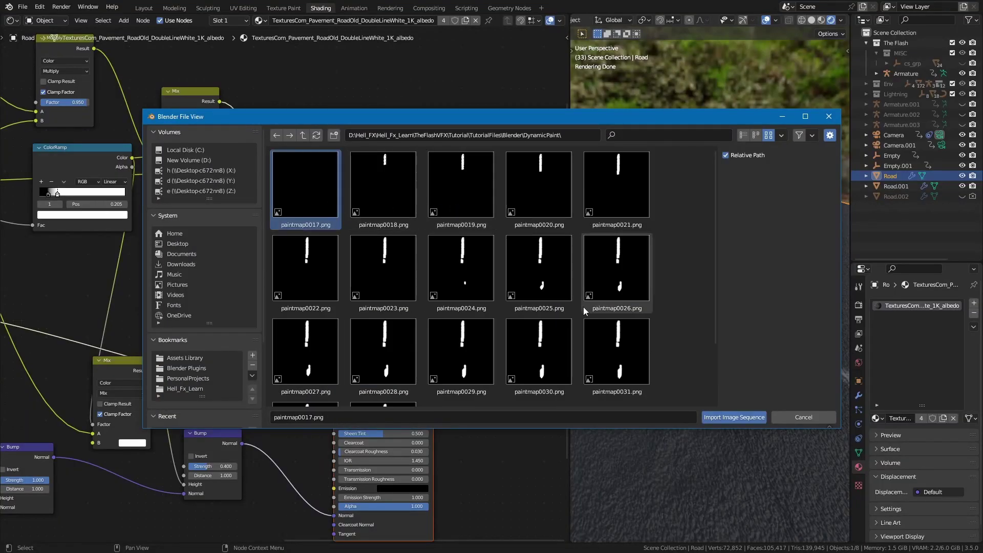
left_click(733, 416)
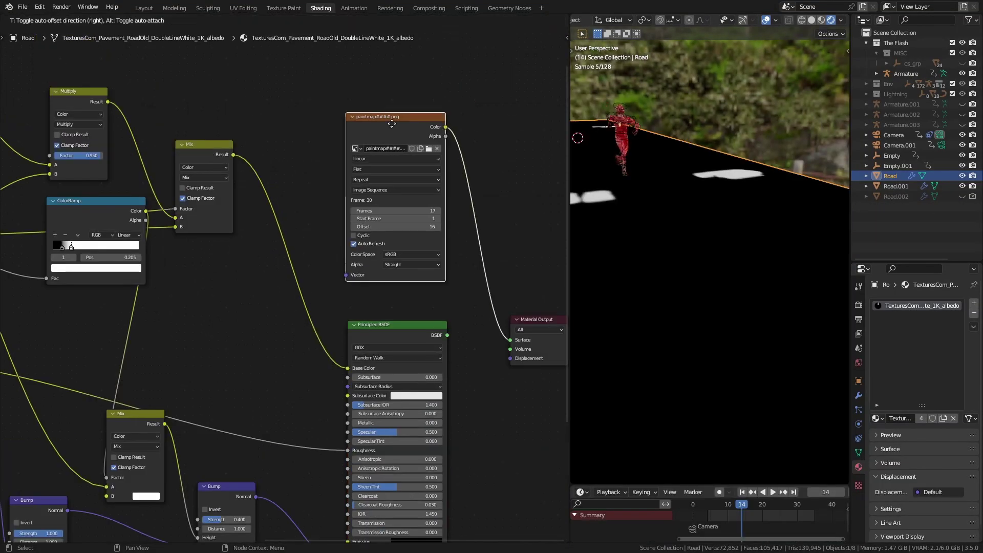
- Feed a UVMap_Slide UV Map node into the sequence's Vector, set start frame 17, and preview
key("shift+a")
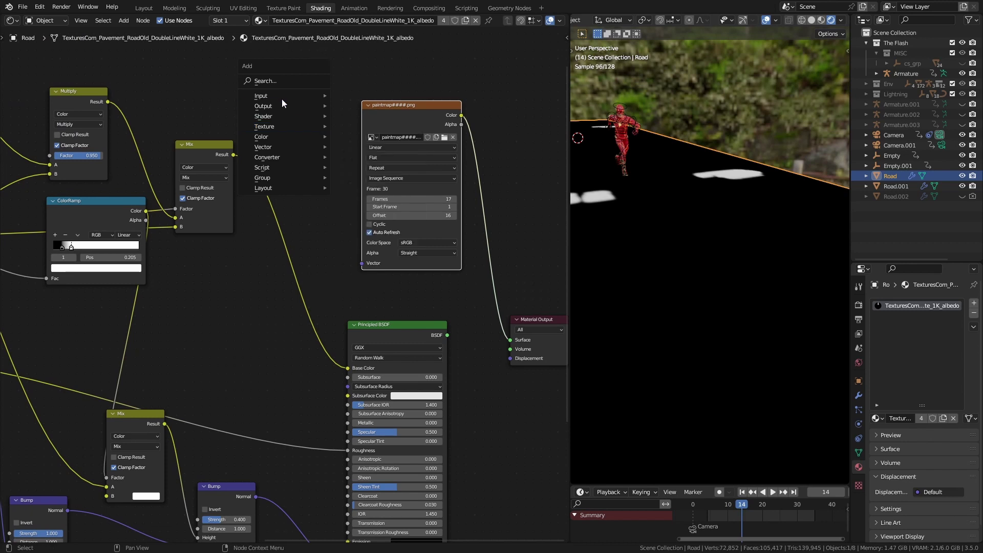
left_click(348, 205)
left_click(287, 109)
left_click(287, 140)
left_click_drag(358, 253, 361, 263)
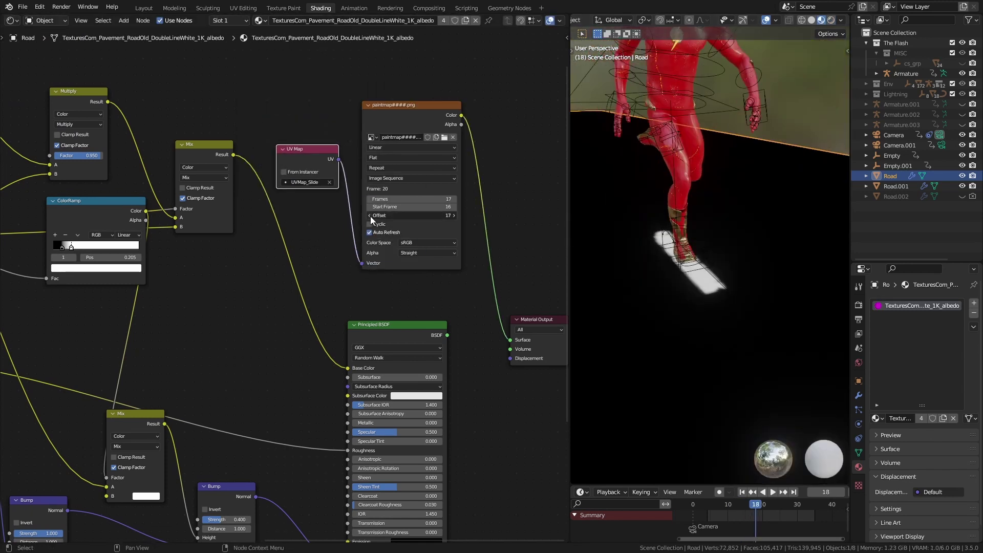
left_click(454, 206)
key("space")
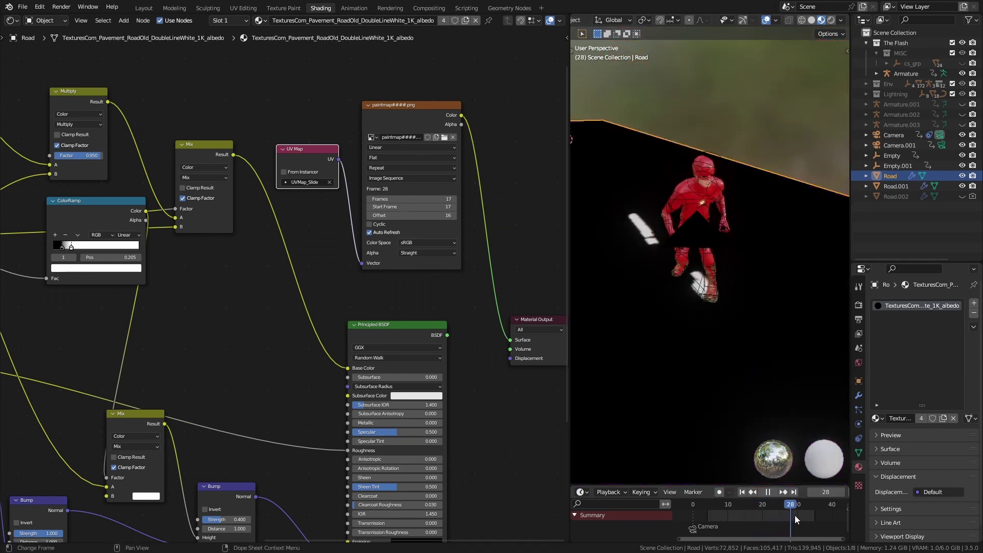
left_click(744, 517)
- Add a Value node driven by the frame number (#) above the image node
key("shift+a")
mouse_move(309, 131)
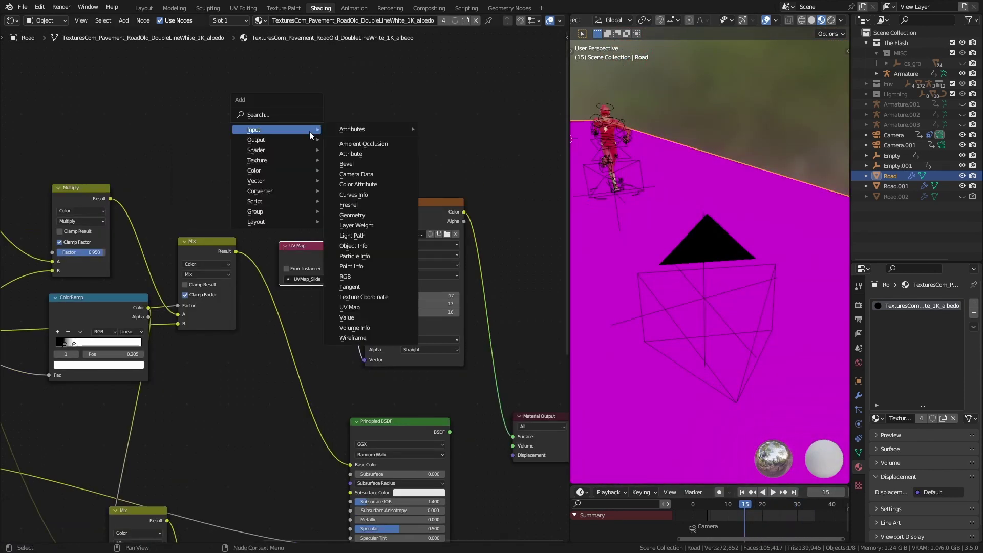
left_click(322, 246)
left_click(297, 148)
scroll(279, 225, "up", 2)
left_click(303, 127)
type("#")
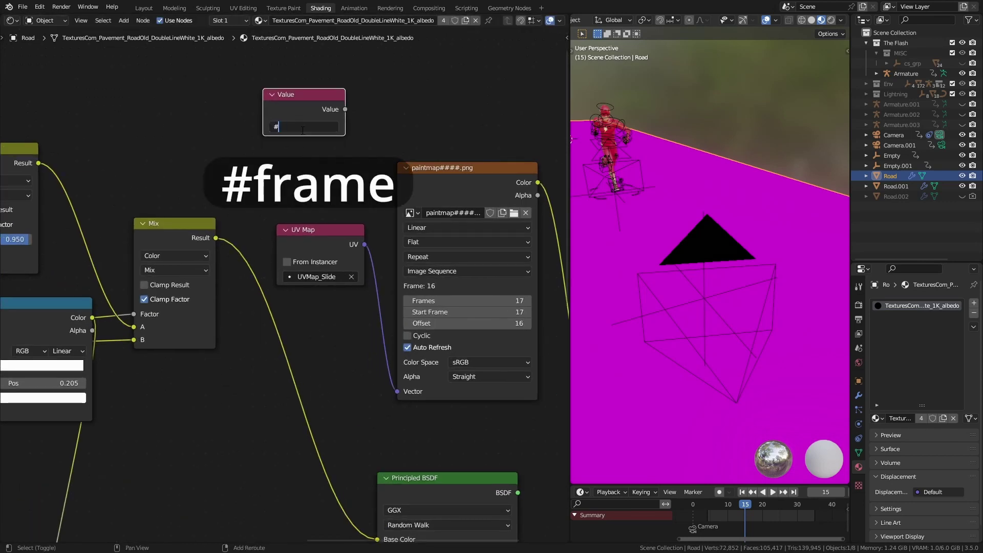
left_click_drag(317, 94, 215, 94)
scroll(407, 168, "down", 1)
scroll(477, 203, "up", 1)
left_click_drag(248, 160, 252, 143)
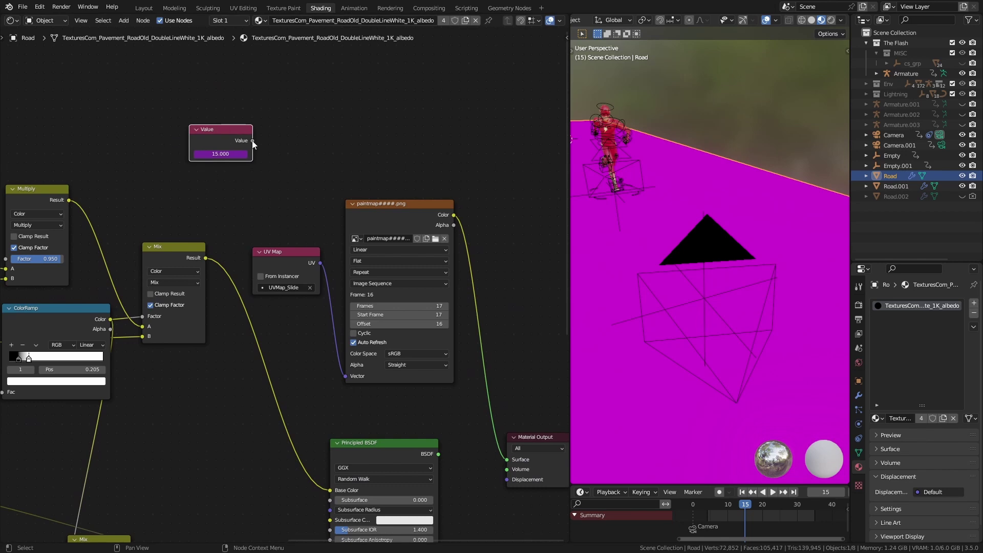
- Compare the frame Value with a Greater Than node at threshold 16
left_click_drag(326, 110, 326, 109)
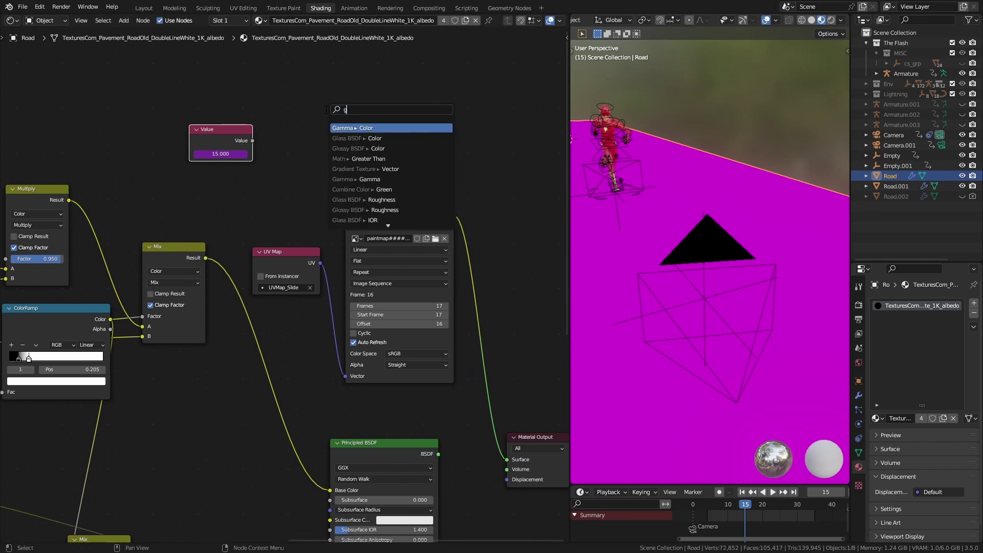
type("grea")
key("Return")
left_click(304, 147)
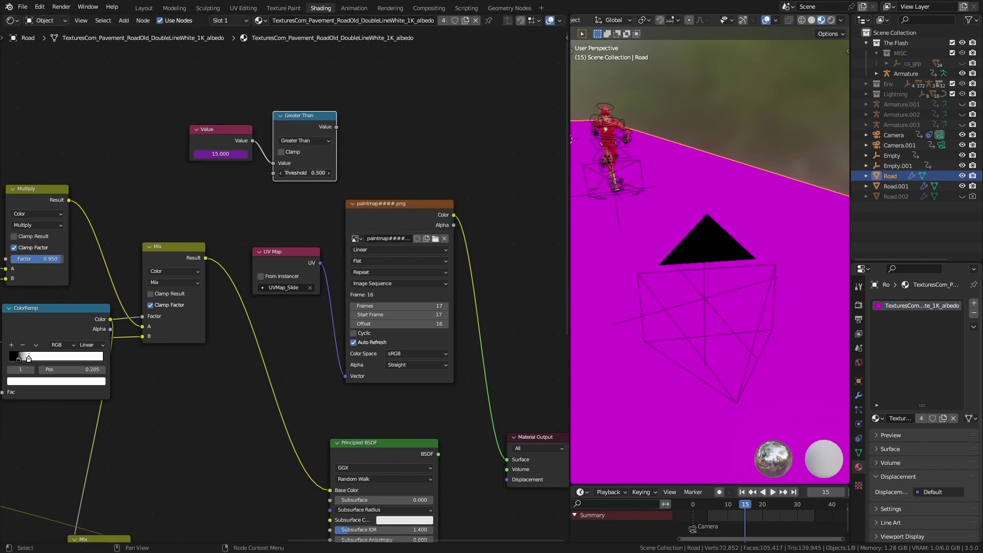
left_click(306, 130, "ctrl+shift")
- Insert a Mix before Base Color, driven by the paintmap, with a dark mark colour
scroll(309, 251, "down", 1)
left_click(334, 311)
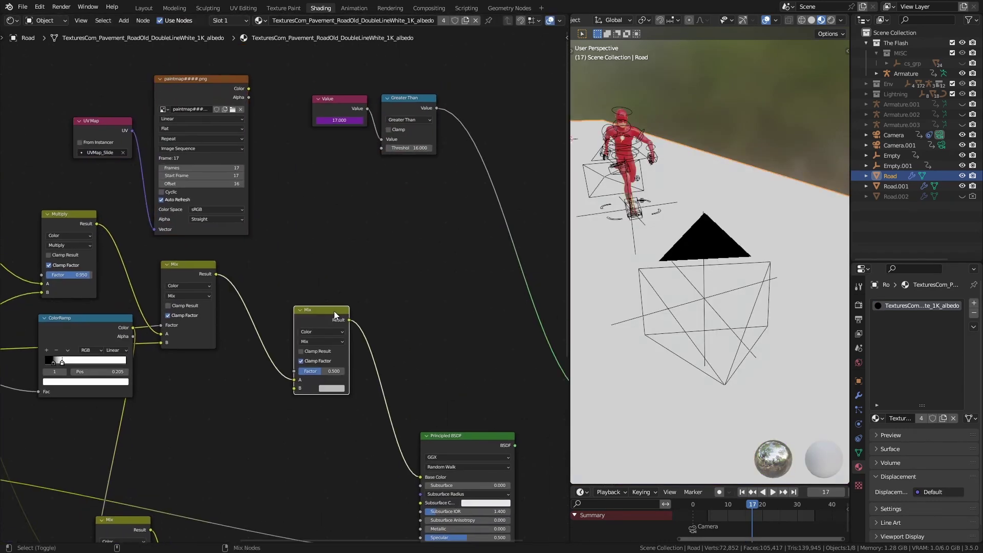
left_click_drag(248, 88, 296, 386)
left_click(315, 359, "ctrl+shift")
scroll(338, 389, "up", 1)
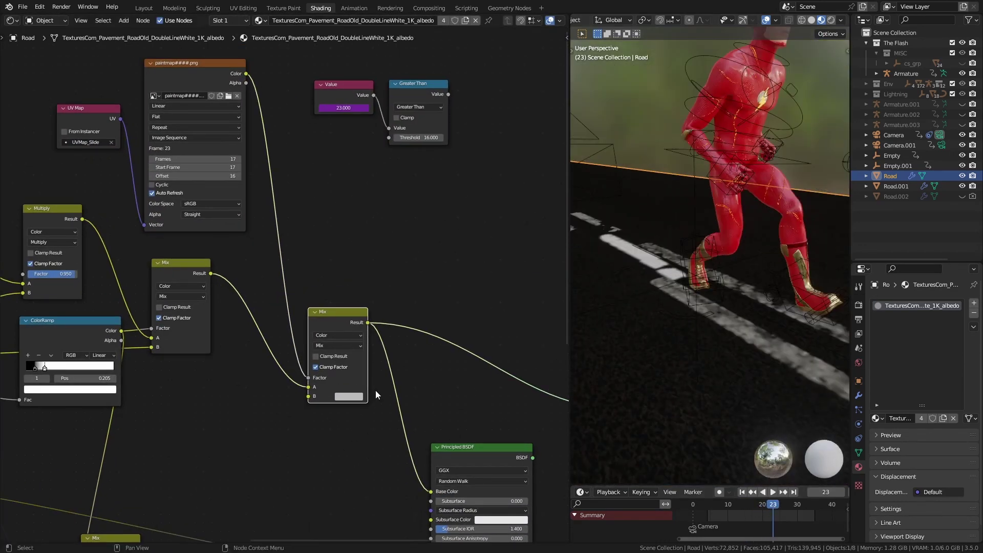
left_click(348, 396)
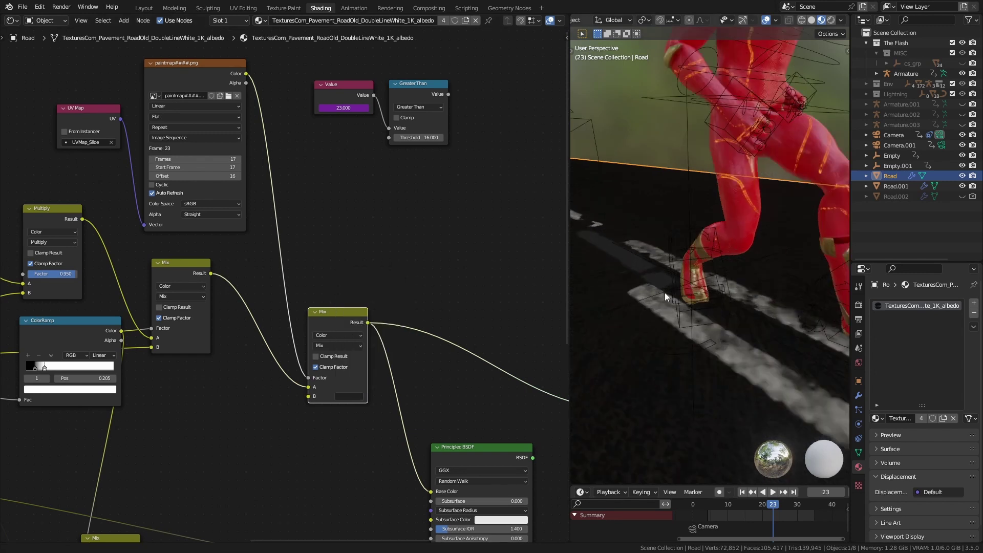
scroll(284, 287, "down", 1)
- Gate the paintmap factor with a Multiply node fed by the Greater Than result
key("shift+a")
left_click(355, 195)
left_click(290, 244)
left_click_drag(290, 243, 418, 129)
key("space")
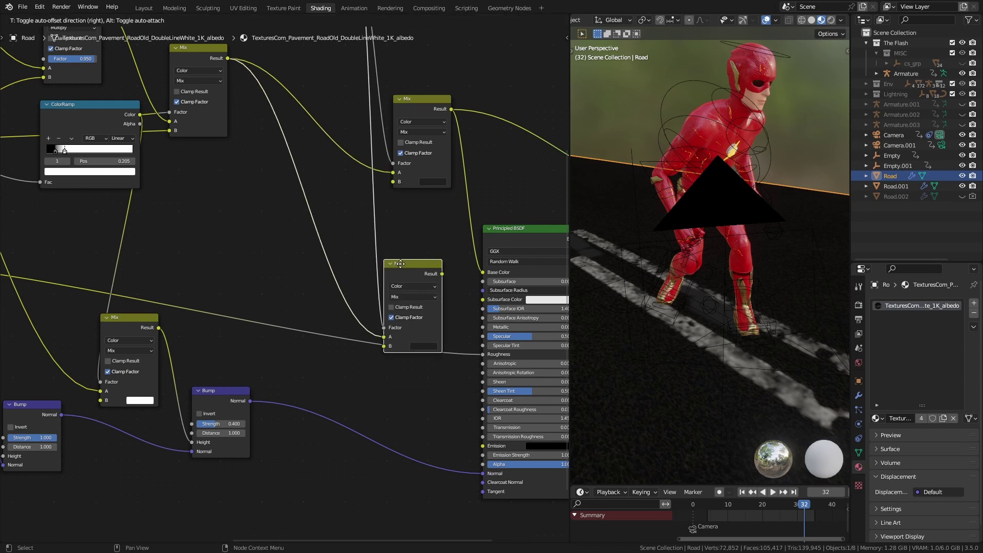
- Plug the mask Mix into Roughness with its B colour at 0.943
left_click_drag(483, 355, 483, 354)
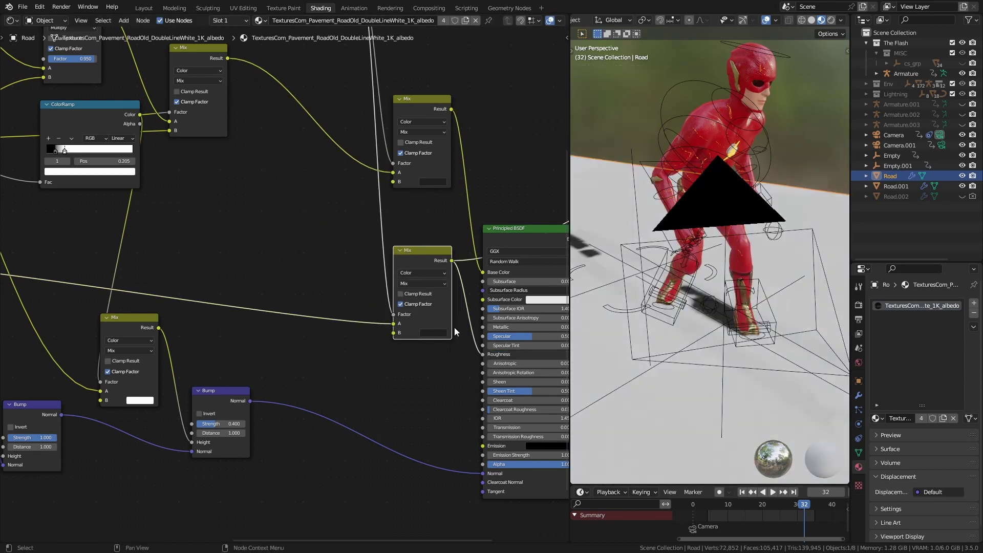
left_click(433, 333)
left_click_drag(452, 310, 476, 311)
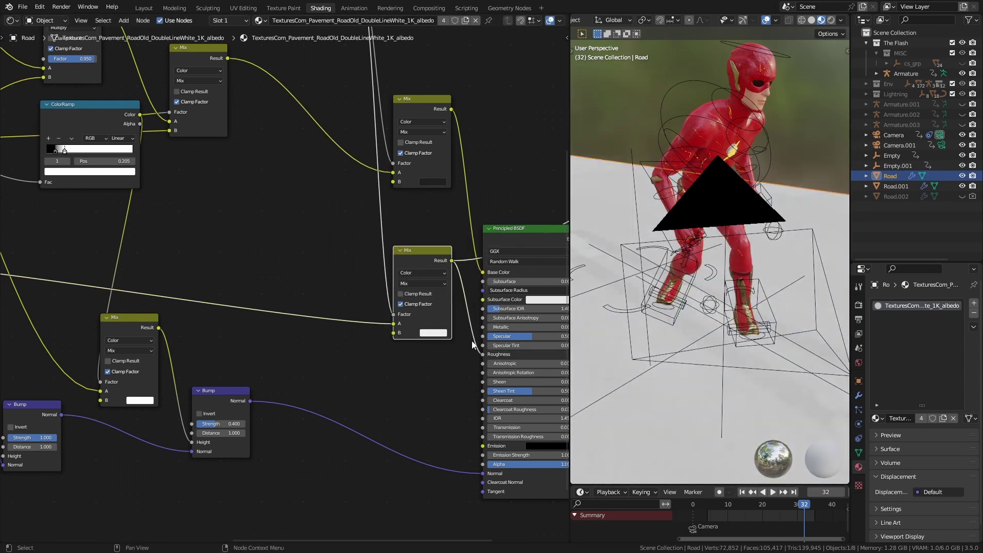
- Add a second inverted Bump at strength 1.000 driven by the mark mask
key("shift+d")
left_click(399, 410)
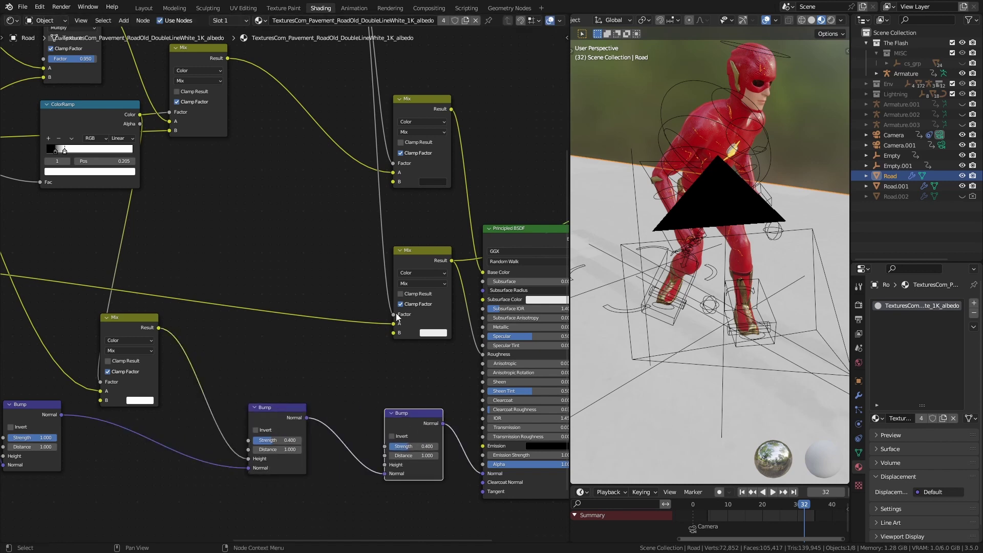
scroll(341, 95, "down", 2)
left_click_drag(351, 407, 352, 408)
scroll(409, 389, "up", 2)
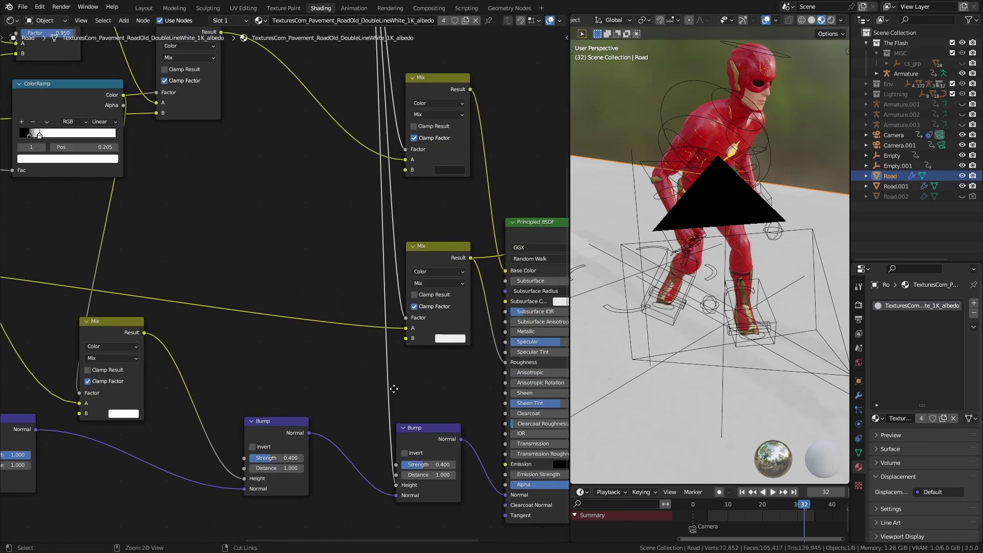
scroll(735, 339, "up", 3)
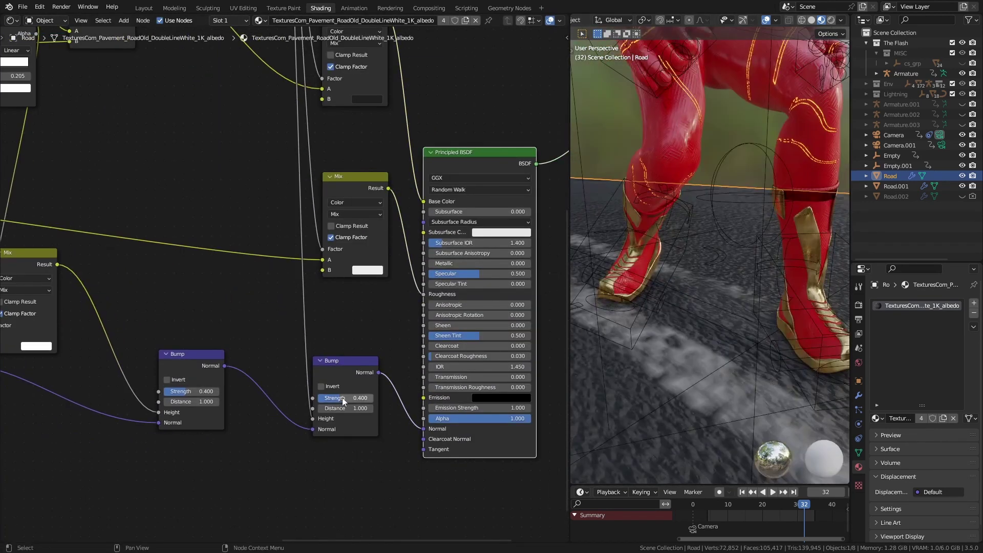
left_click(321, 386)
mouse_move(338, 398)
left_mouse_down()
mouse_move(358, 397)
mouse_move(335, 391)
left_mouse_up()
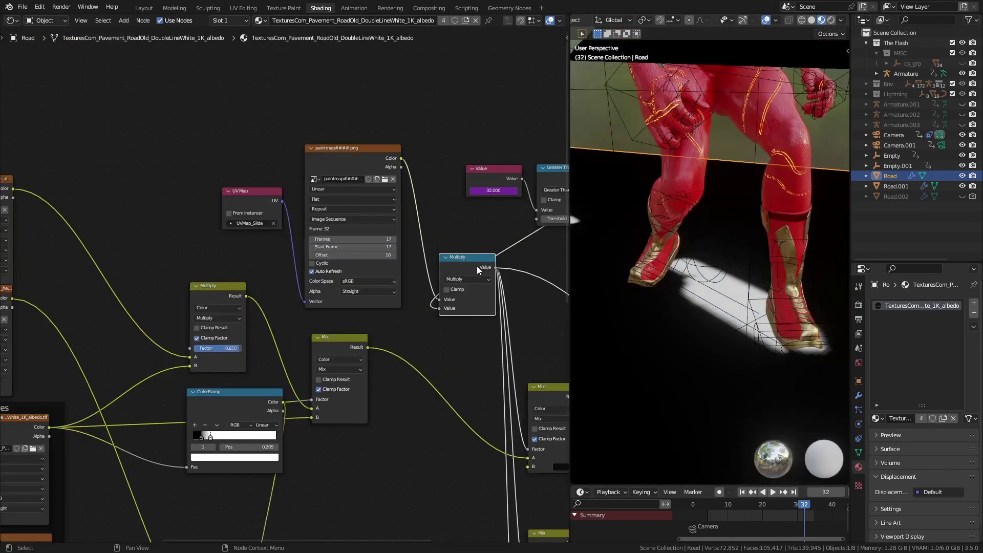
- Insert a Noise Texture through a Linear Light Mix on the UV-to-paintmap link
key("shift+a")
left_click(409, 318)
left_click(307, 112)
key("shift+a")
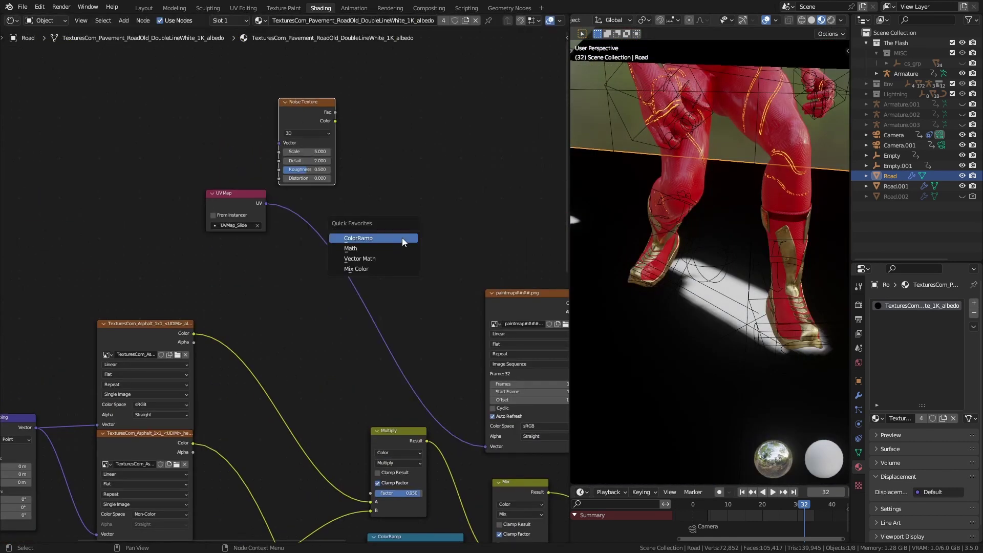
left_click(401, 237)
left_click(424, 286)
left_click_drag(335, 121, 397, 317)
left_click(424, 278)
left_click(420, 383)
- Set Linear Light factor 0.092 and noise Scale 88.5, Detail 7.8, Roughness 0.817
left_click_drag(306, 102, 323, 295)
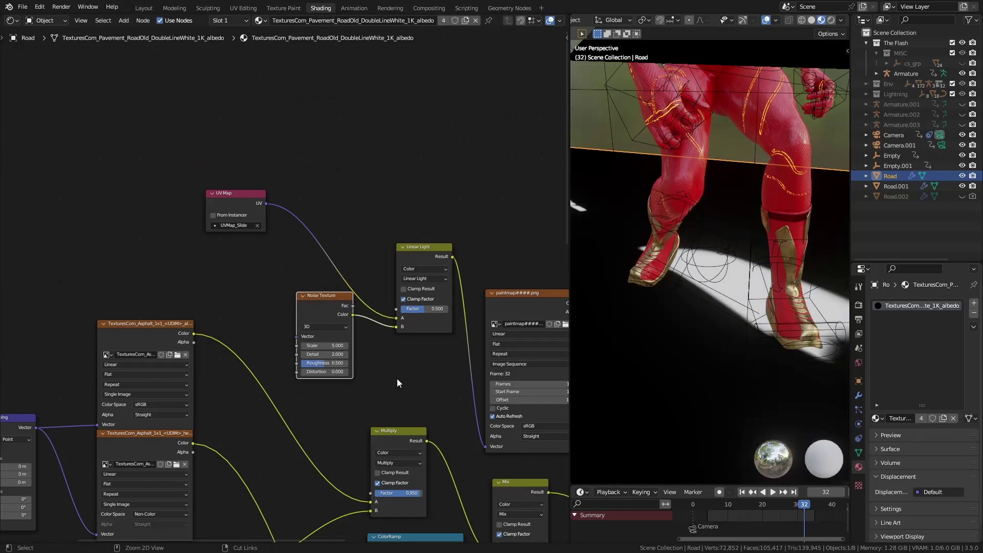
scroll(284, 285, "up", 2)
left_click_drag(476, 317, 451, 318)
mouse_move(341, 367)
left_mouse_down()
mouse_move(365, 368)
mouse_move(341, 369)
mouse_move(358, 380)
mouse_move(356, 391)
left_mouse_up()
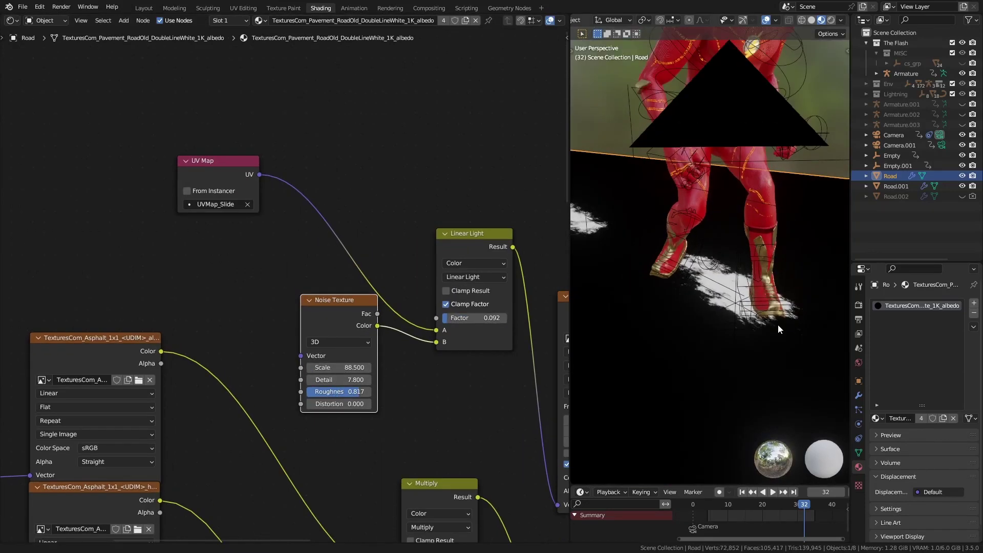
left_click_drag(476, 318, 473, 317, "shift")
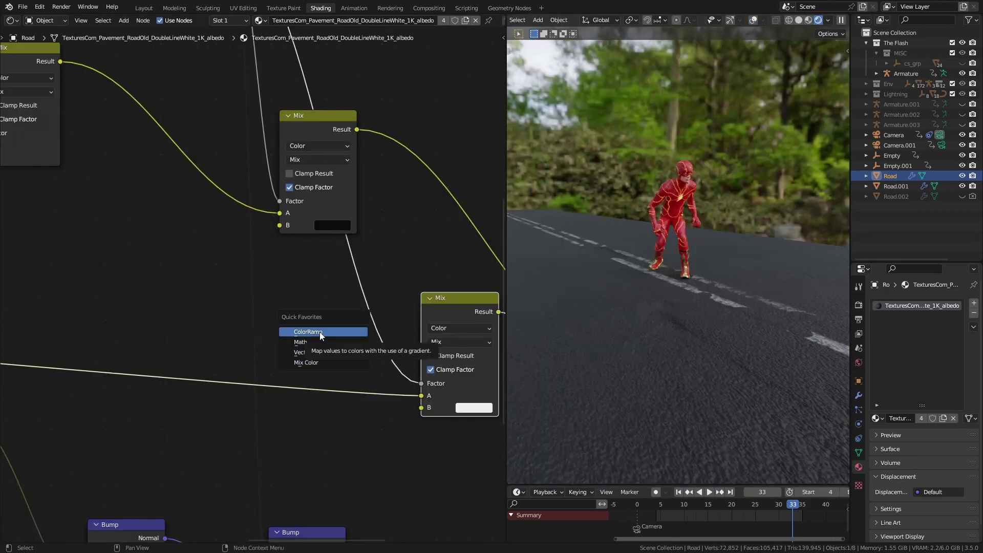
- Insert a Math Multiply node set to 0.5 on a mix factor link
left_click(319, 342)
left_click(302, 355)
left_click(327, 381)
left_click(320, 436)
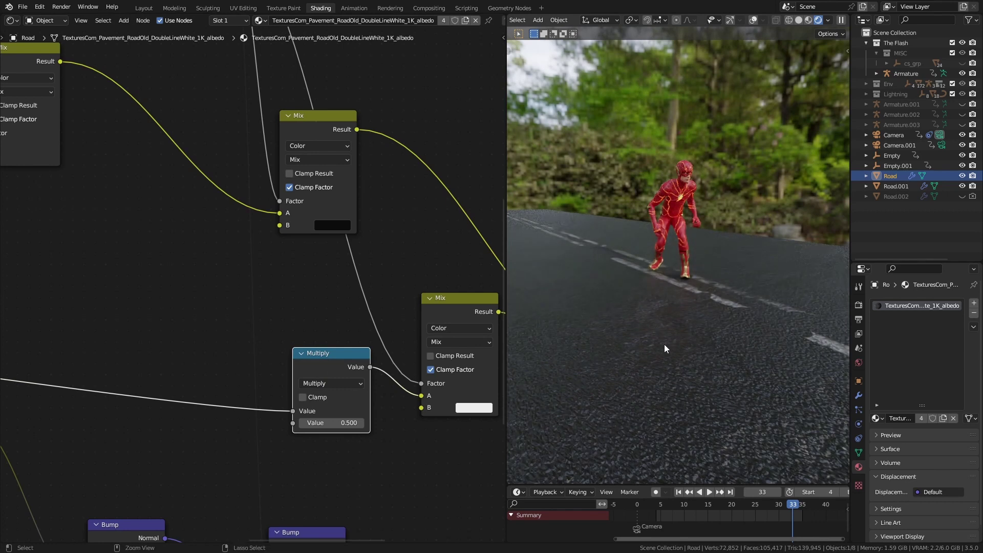
scroll(664, 344, "up", 5)
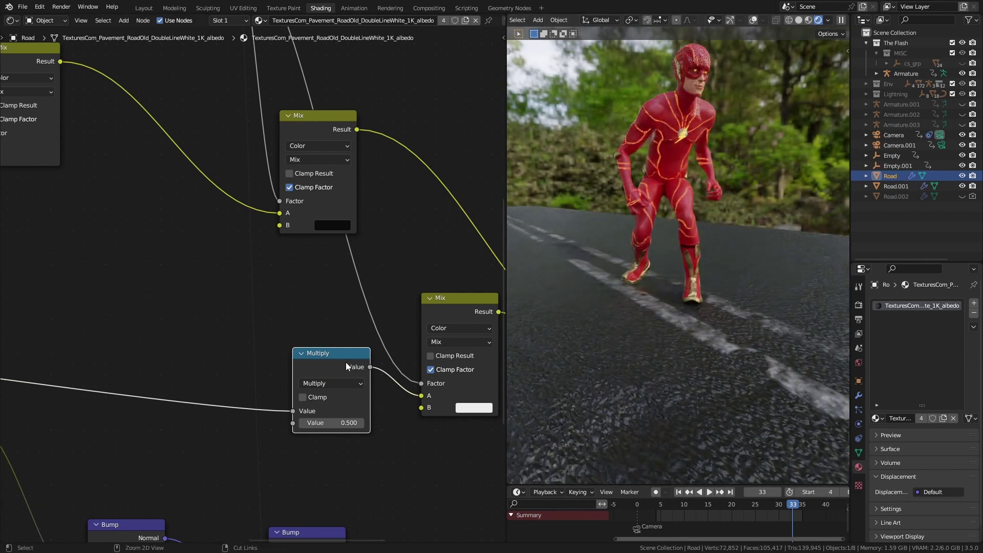
middle_click_drag(345, 362, 171, 357)
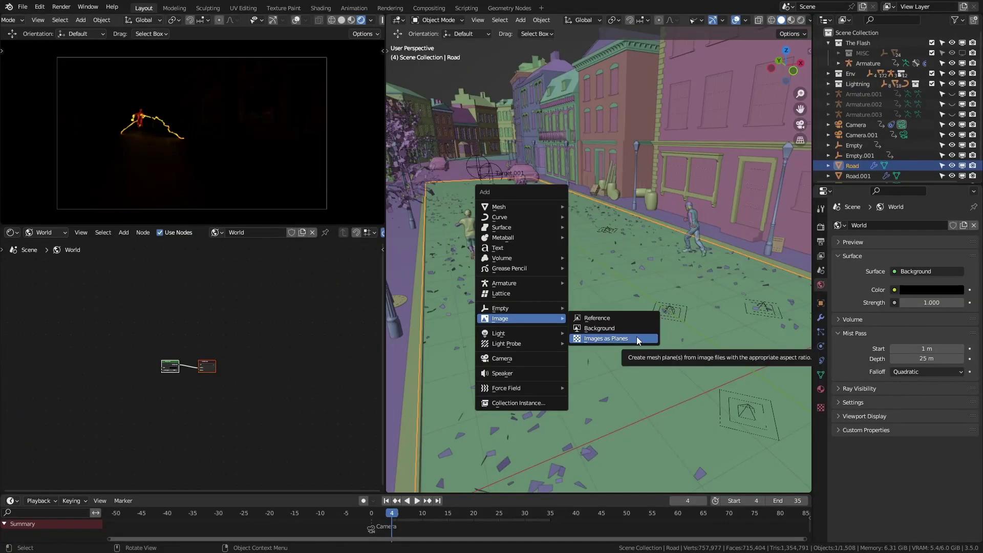
left_click(636, 336)
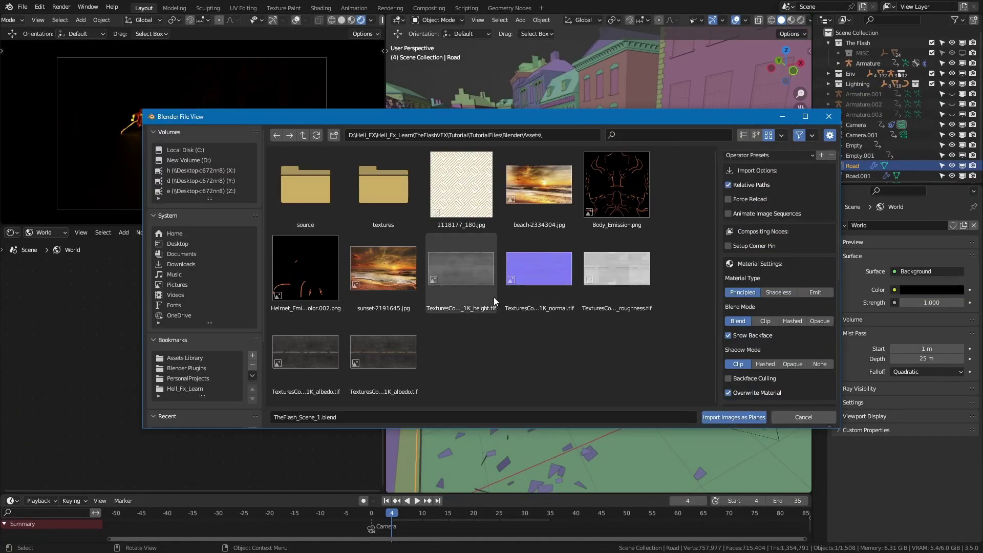
- Import beach-2334304.jpg as a plane with image colour wired straight to Surface
left_click(524, 212)
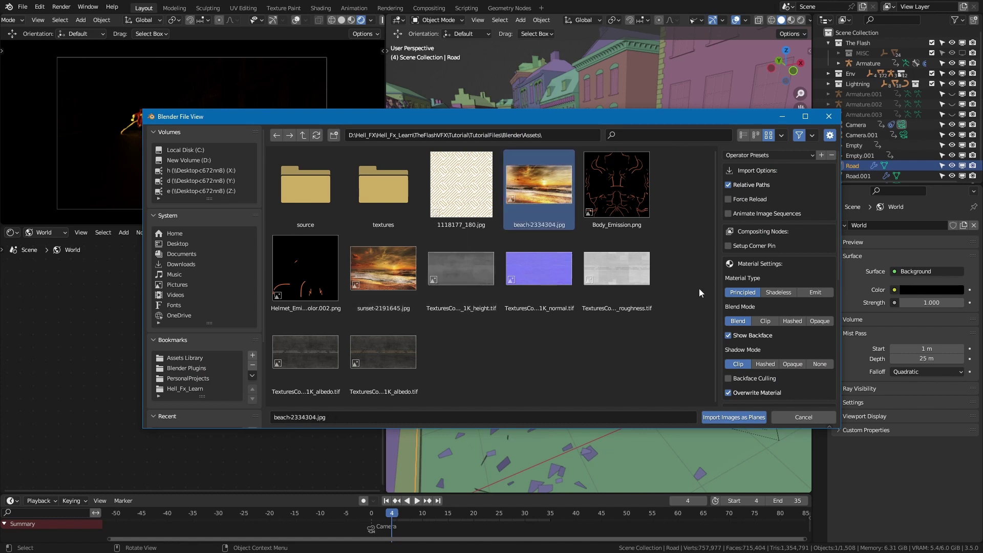
left_click(717, 417)
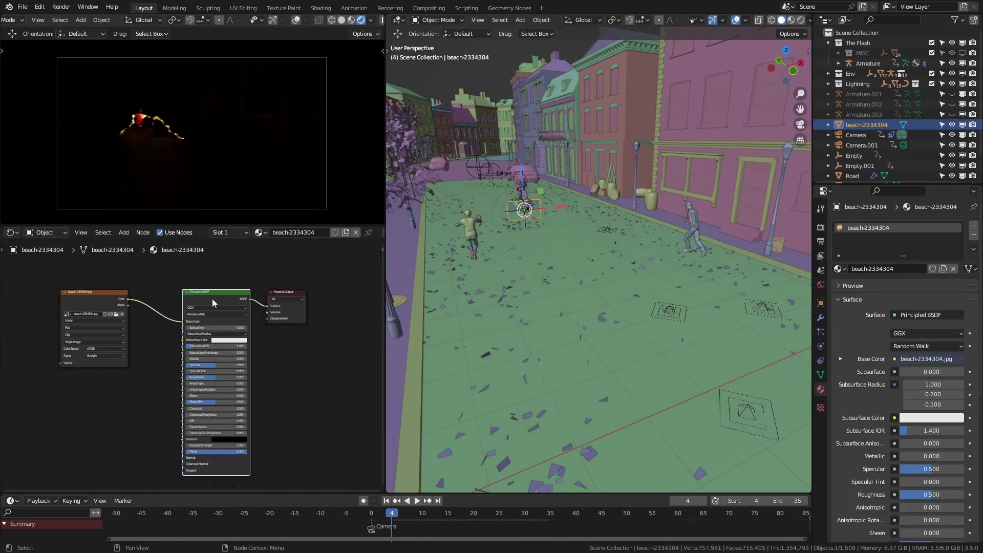
left_click(212, 298)
key("x")
left_click_drag(106, 296, 209, 313)
left_click(162, 306, "ctrl+shift")
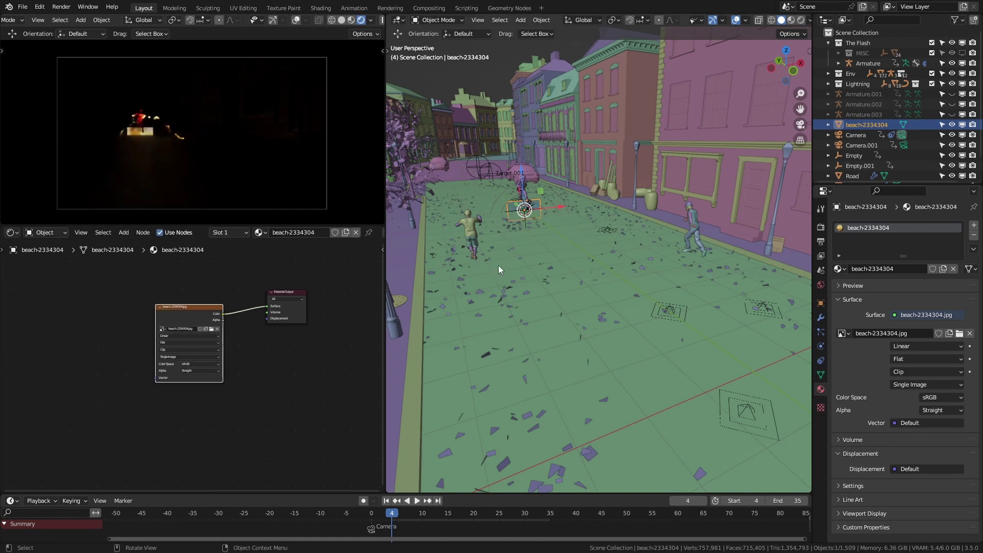
- Move the beach plane behind the street, disable its shadow ray visibility, and save
key("g")
middle_click_drag(577, 310, 600, 249)
left_click(570, 218)
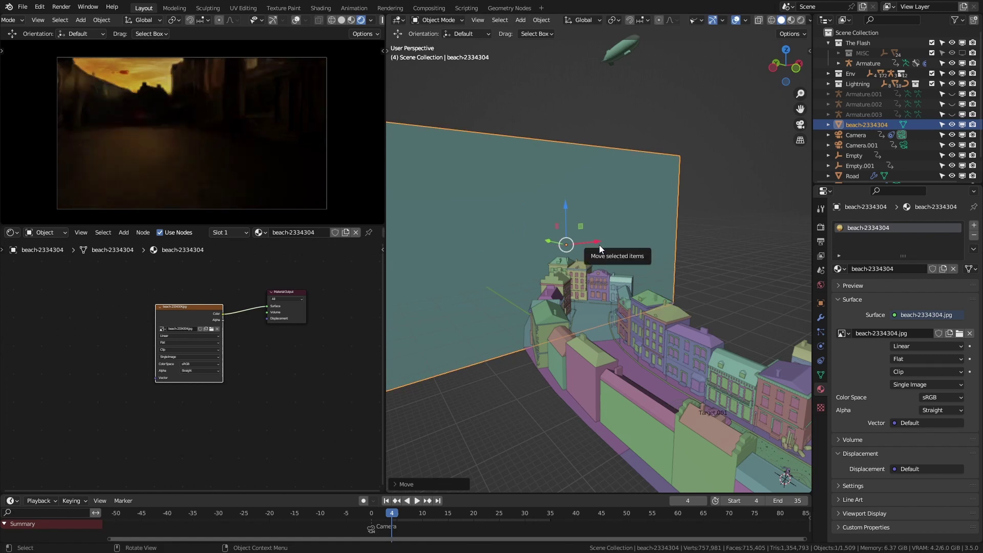
left_click(820, 304)
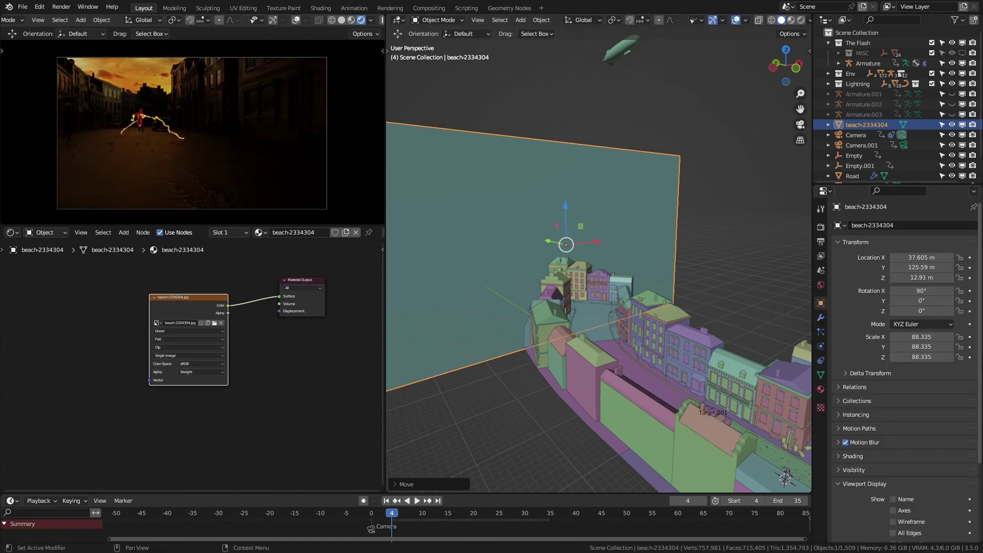
scroll(870, 369, "down", 5)
left_click(855, 370)
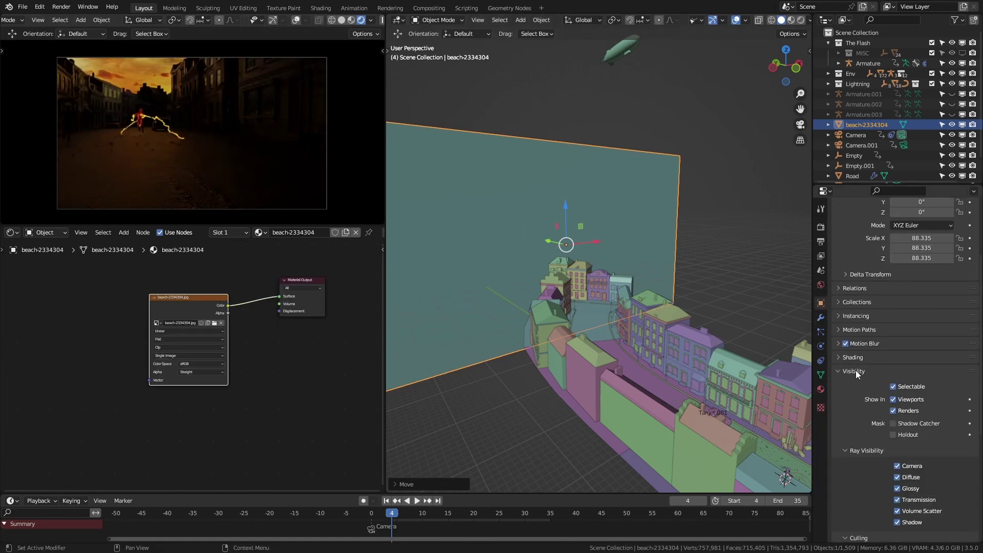
left_click(896, 522)
left_click(848, 372)
key("ctrl+s")
- Set the world background strength to 1.000 in the world shader
left_click(46, 256)
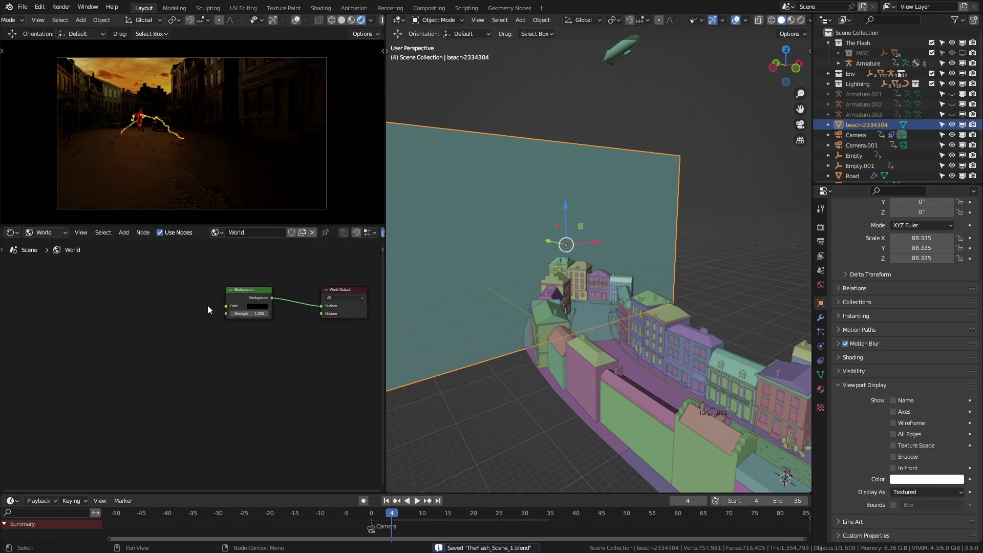
key("BackSpace")
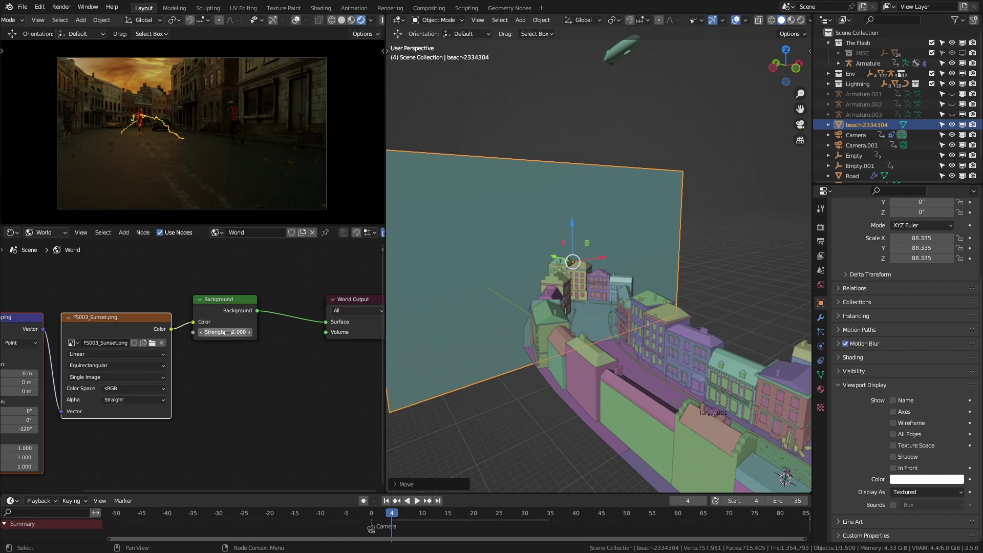
middle_click_drag(288, 133, 215, 113)
- Add a Sun light and tilt it about 62° in front view
key("shift+a")
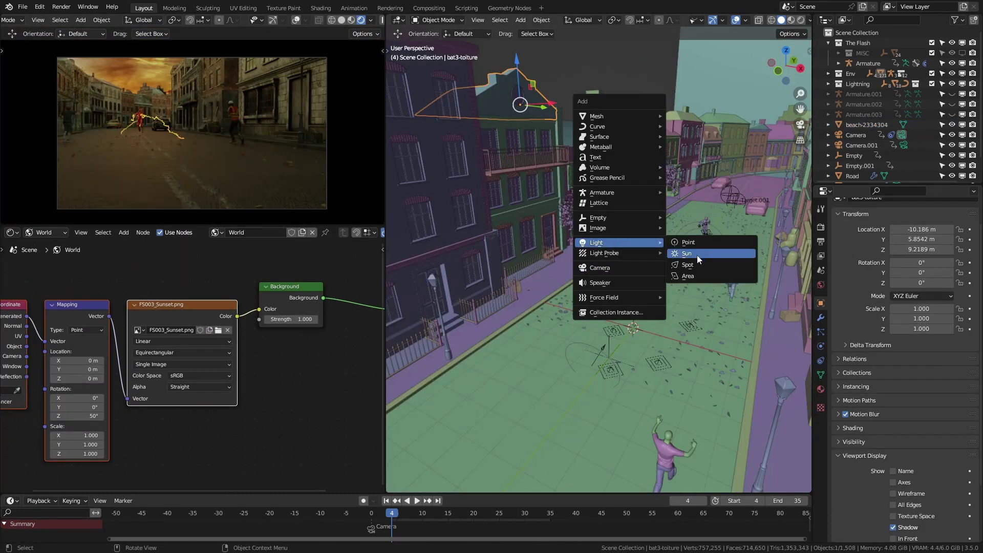
left_click(695, 255)
key("KP_1")
scroll(624, 337, "down", 4)
key("alt+z")
key("r")
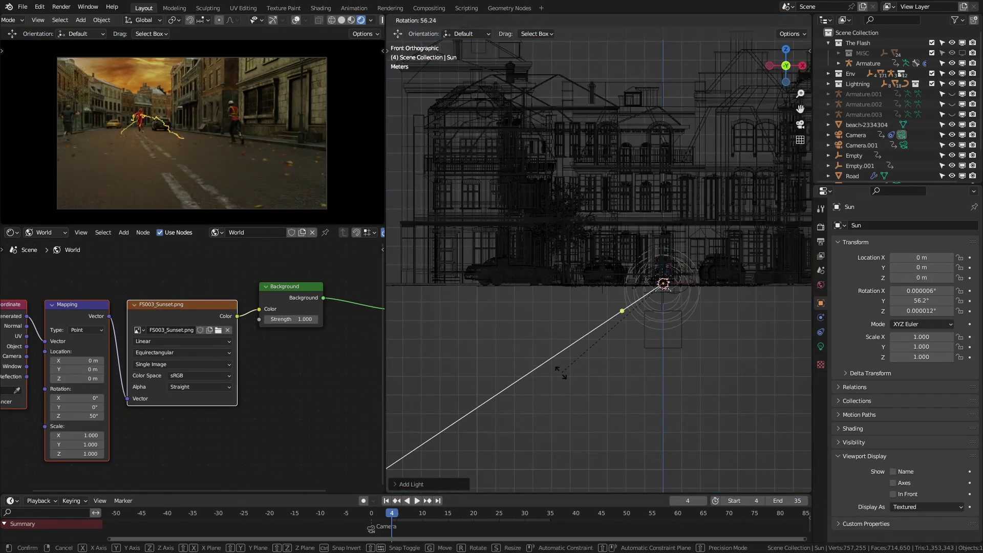
left_click(592, 364)
- Turn the sun to 137° on Z, then rotate it further on Y
middle_click_drag(572, 352, 601, 351)
key("r")
key("z")
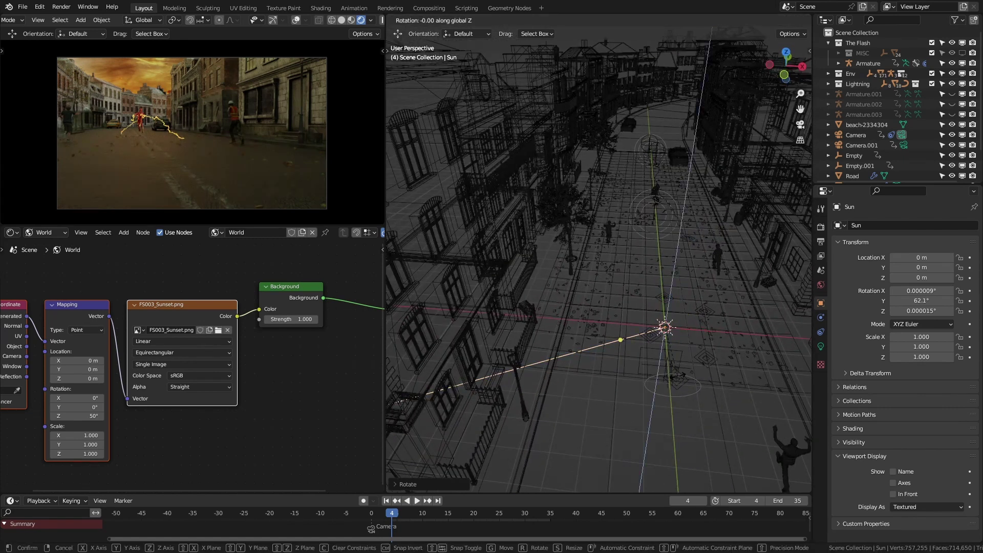
left_click(691, 314)
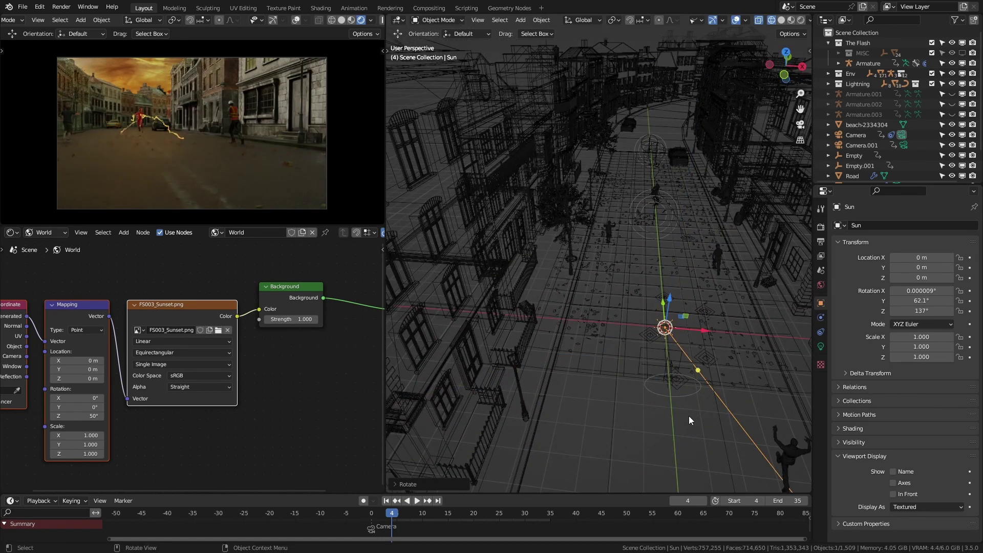
middle_click_drag(689, 420, 711, 370)
key("r")
key("y")
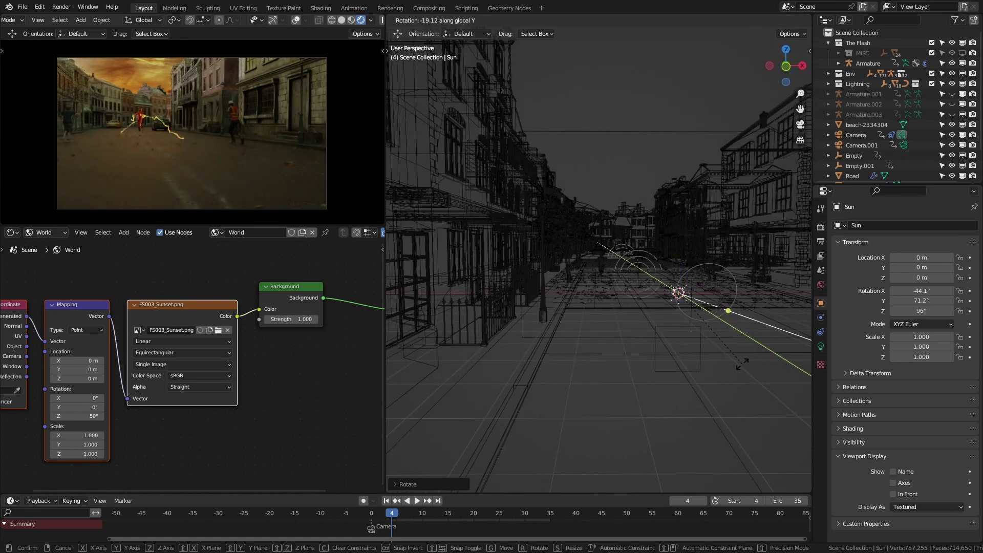
left_click(742, 364)
- Tint the sun warm orange and set its strength to 3
left_click(820, 346)
left_click(906, 283)
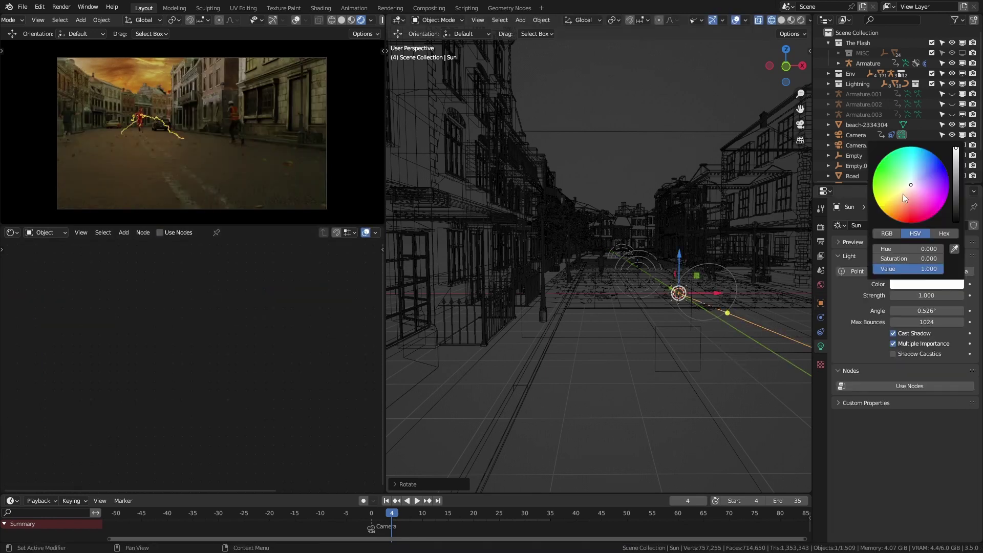
left_click_drag(904, 192, 901, 198)
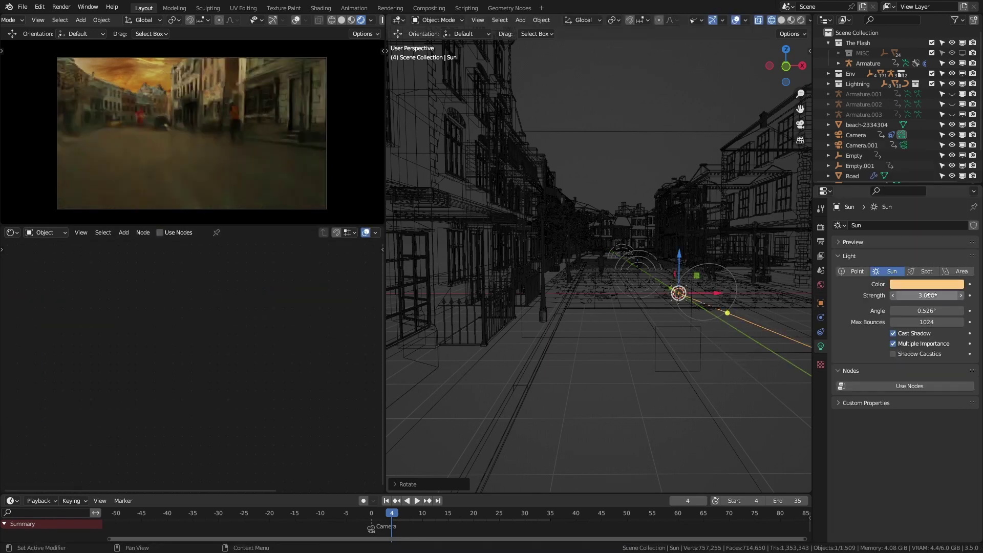
left_click_drag(916, 296, 936, 295)
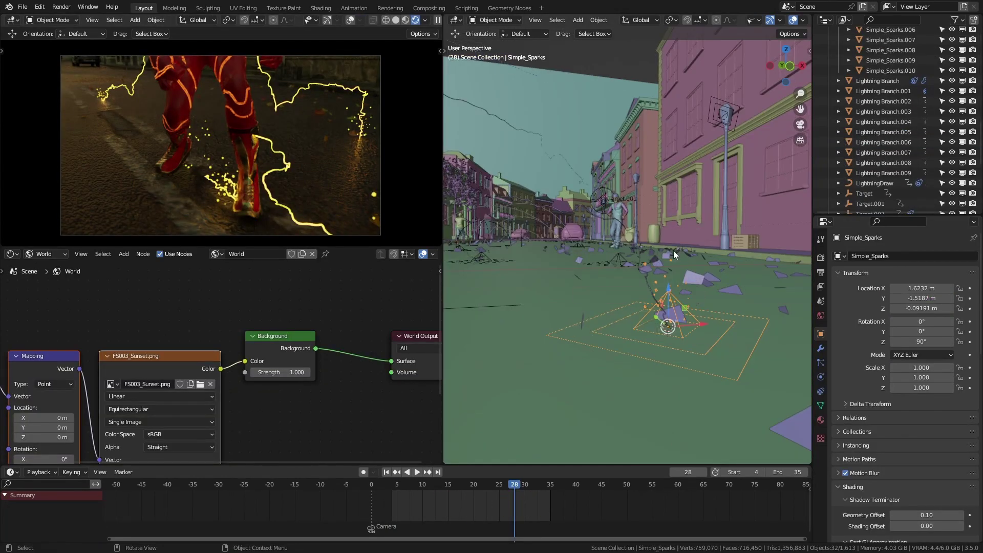
- Add a point light to the Lights collection and move it vertically beside the sparks
key("shift+a")
mouse_move(620, 369)
left_click(714, 368)
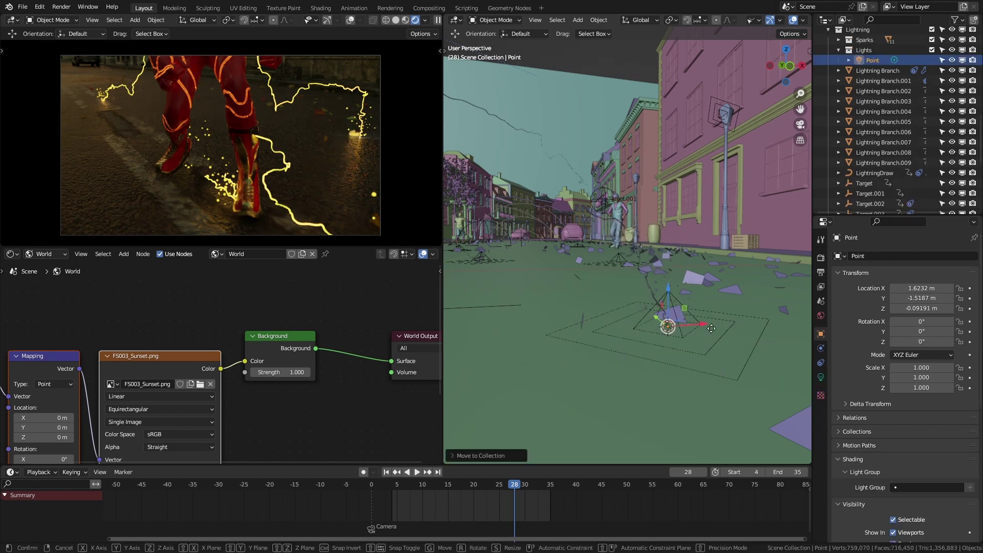
key("g")
key("z")
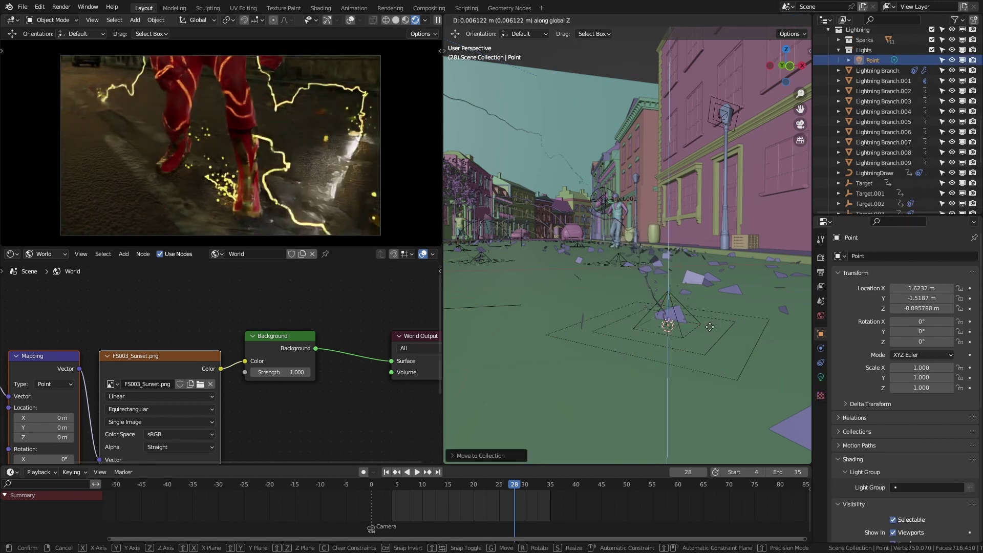
left_click(709, 326)
- Give the point light an orange colour
left_click(649, 287)
scroll(885, 437, "down", 5)
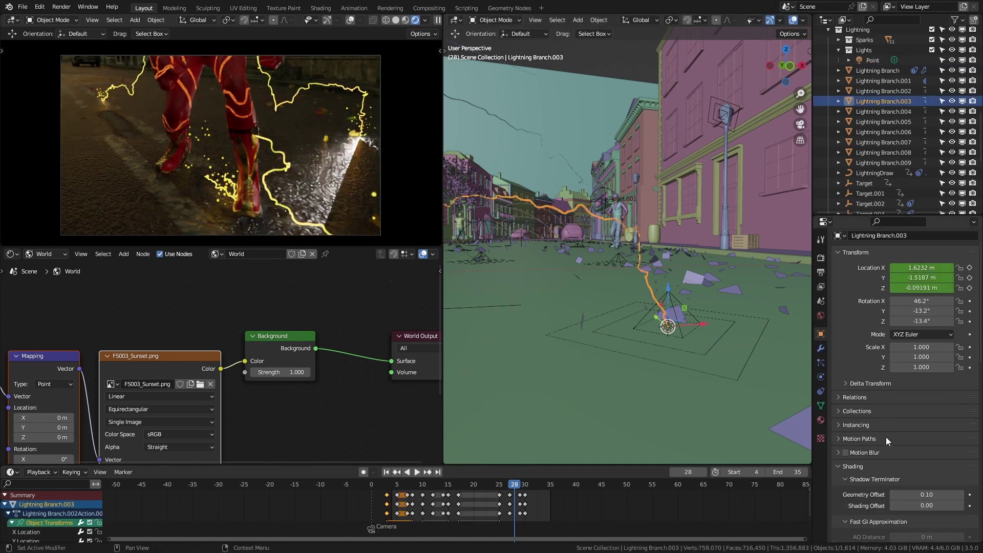
scroll(883, 431, "down", 3)
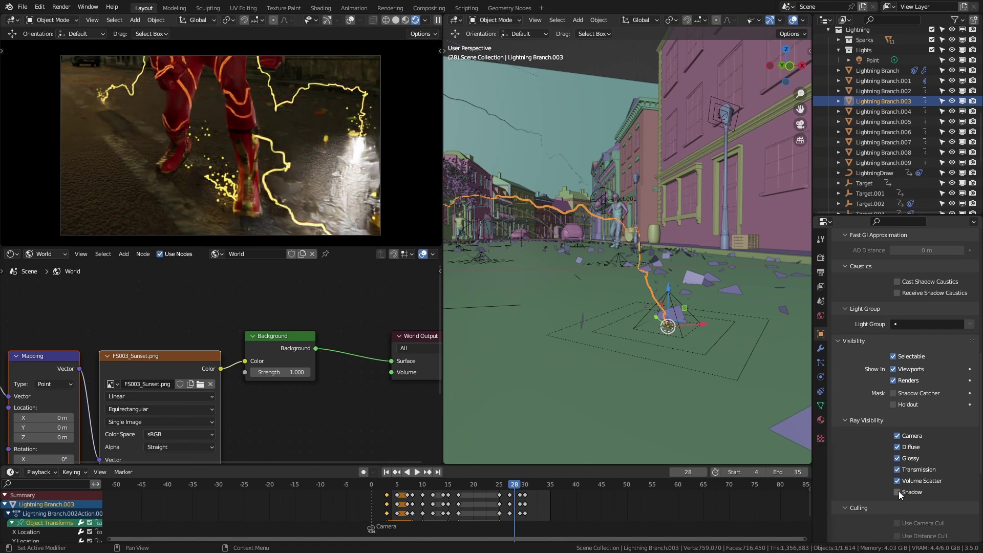
key("ctrl+z")
left_click(914, 315)
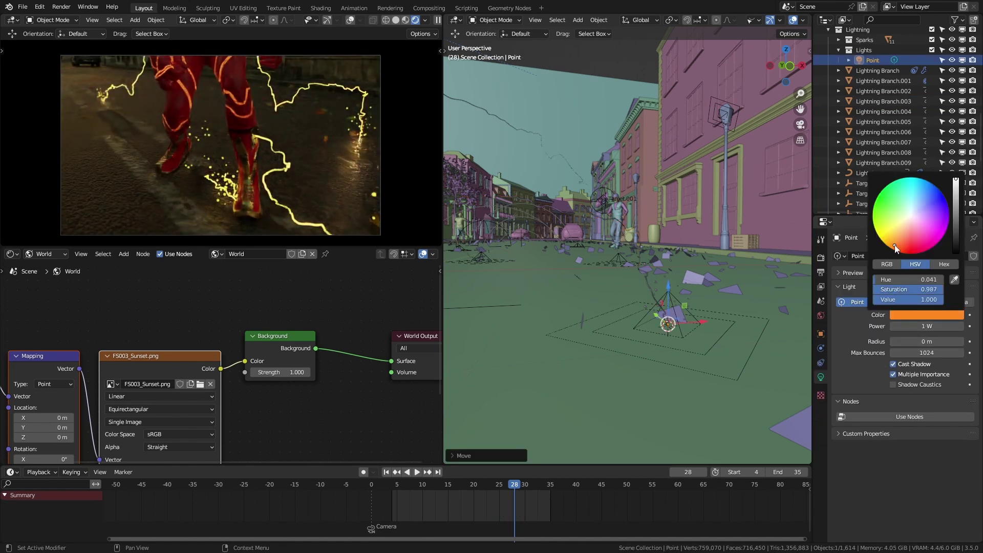
- Keyframe the light's power at frame 25, then 100 mW at frame 27, so it flashes
key("Left")
key("Left")
key("Left")
key("i")
key("Right")
key("Right")
left_click_drag(941, 326, 926, 326)
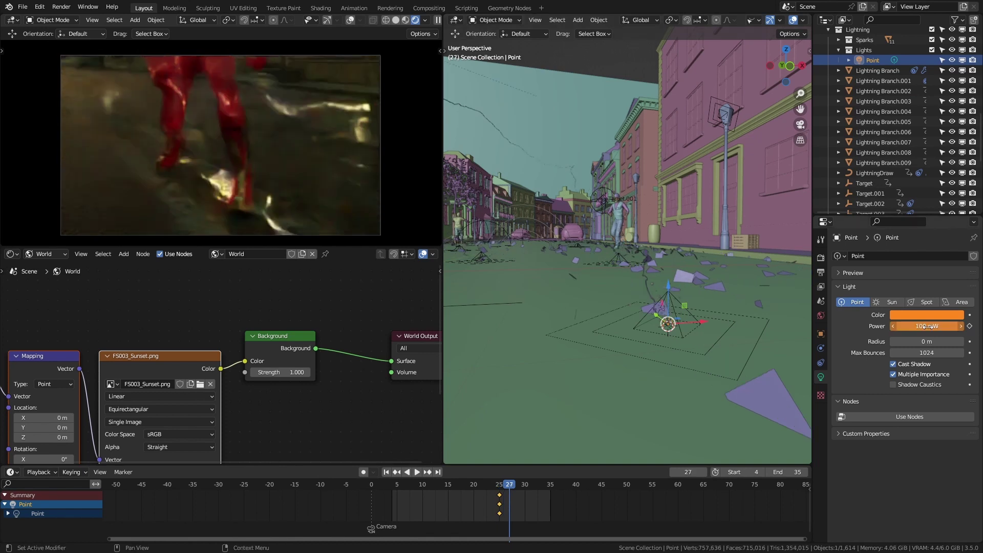
key("i")
key("Right")
key("Right")
key("Right")
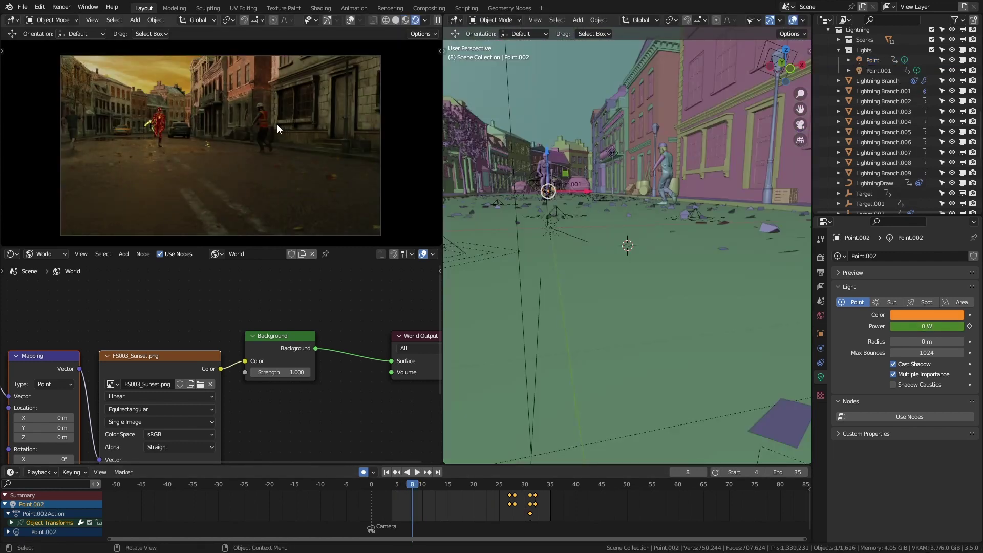
scroll(837, 51, "up", 5)
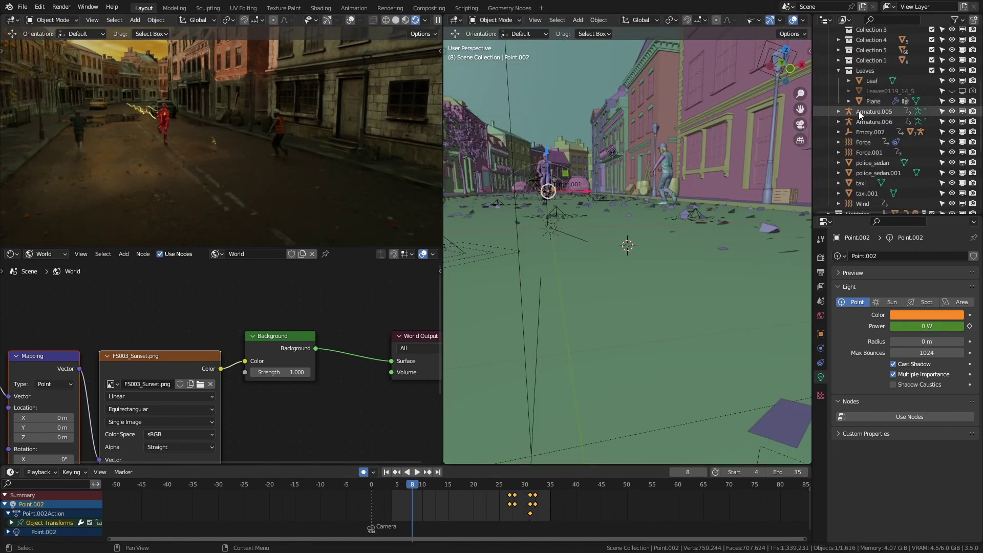
- Select the Flash armature and enlarge the zoomed-in rendered view
left_click(867, 63)
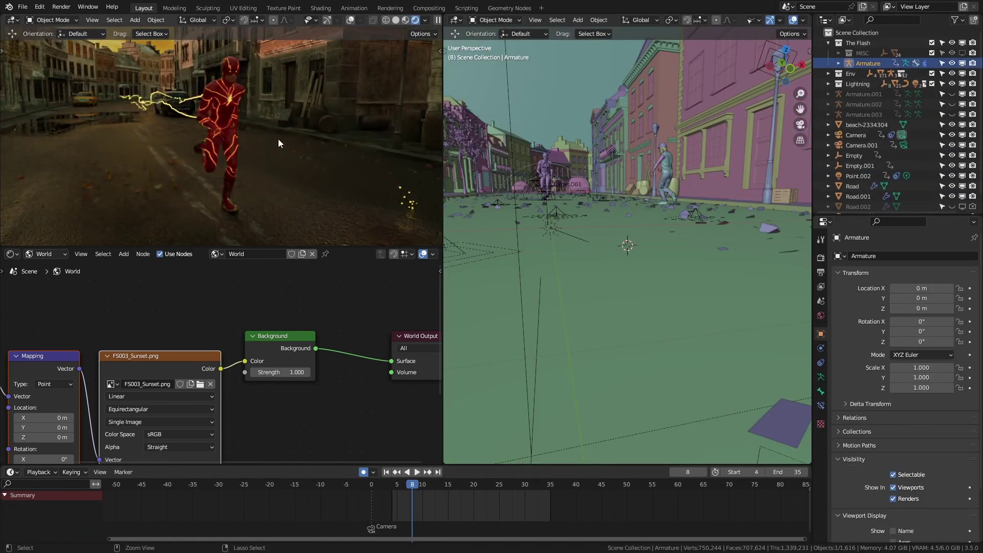
middle_click_drag(277, 139, 286, 109, "ctrl")
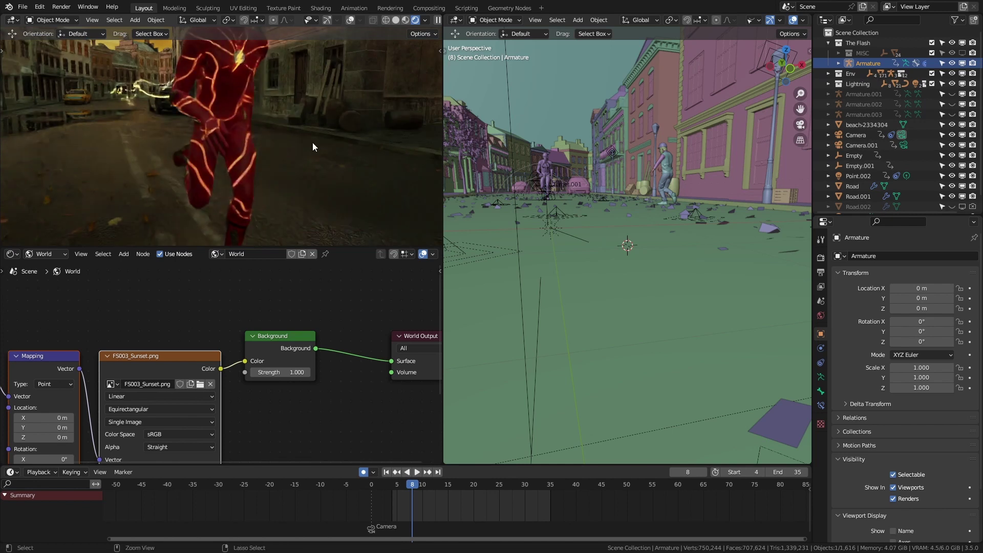
key("ctrl+space")
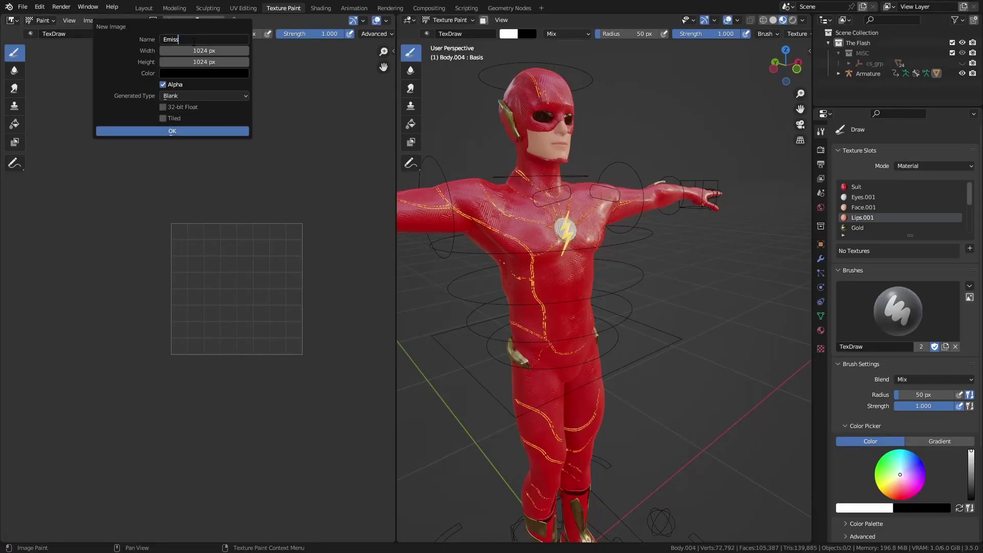
- Create the blank EmissionTexture_1 image and prepare the suit's back for texture painting
left_click(179, 132)
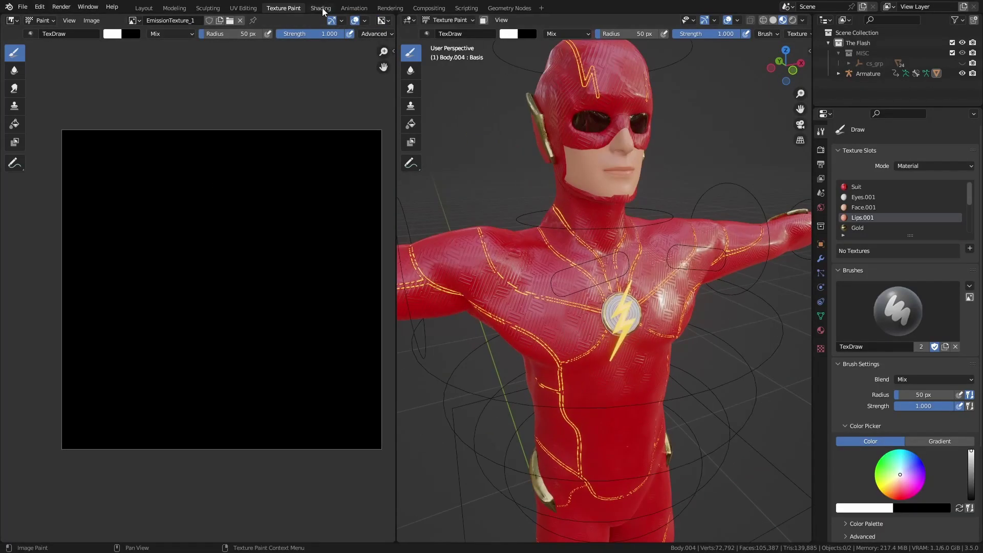
left_click(321, 8)
scroll(293, 227, "up", 3)
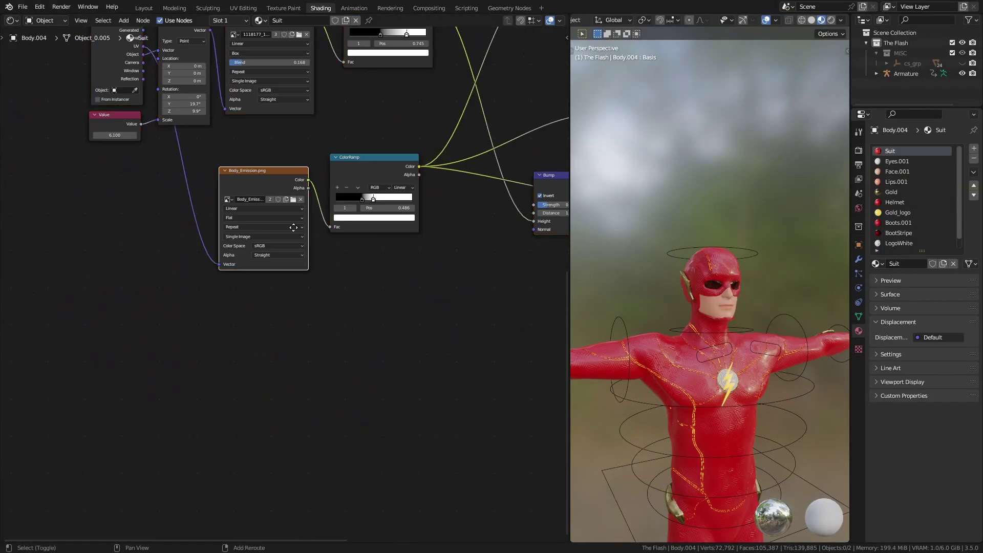
left_click(283, 8)
middle_click_drag(640, 307, 661, 248)
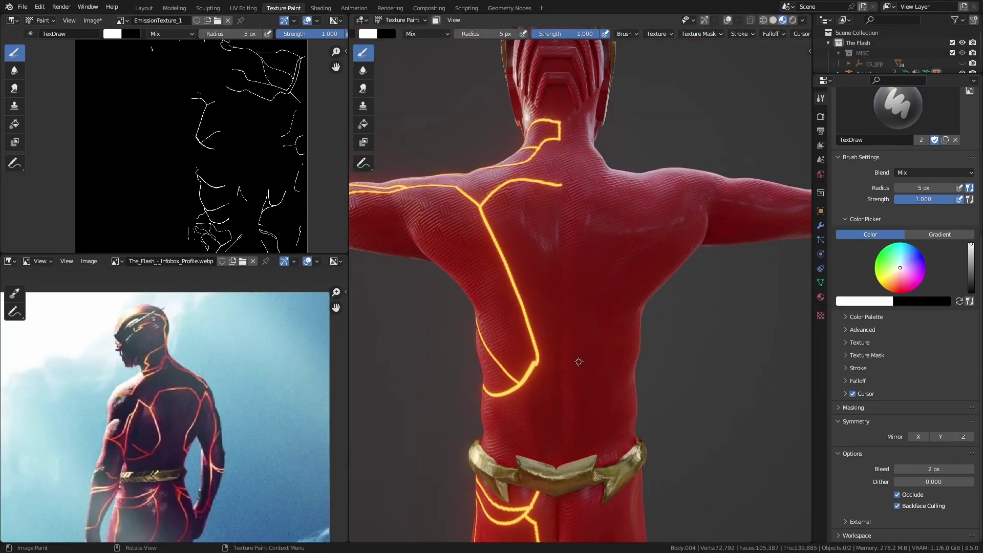
left_click(741, 34)
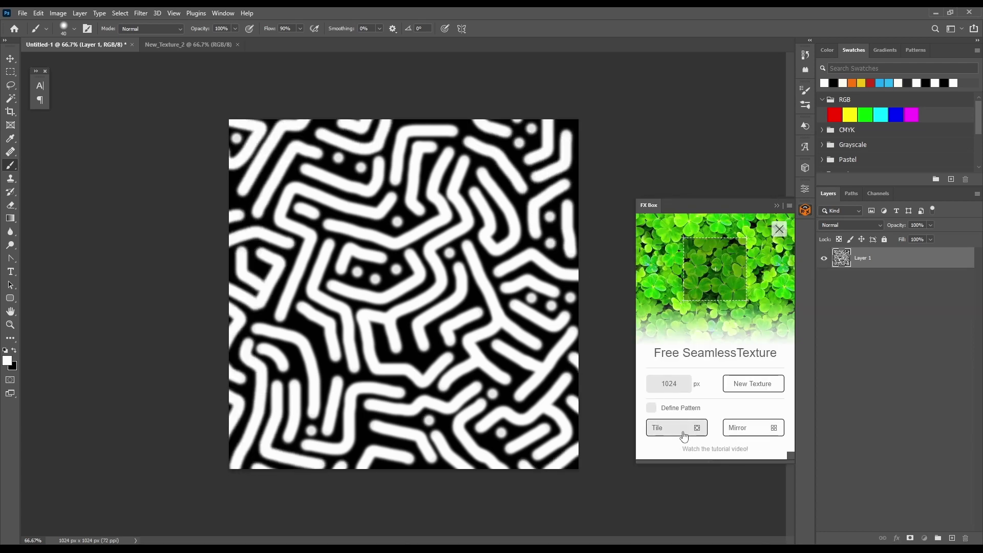
- Run the tiling action so the maze strokes become a seamless tile_pattern
left_click(684, 435)
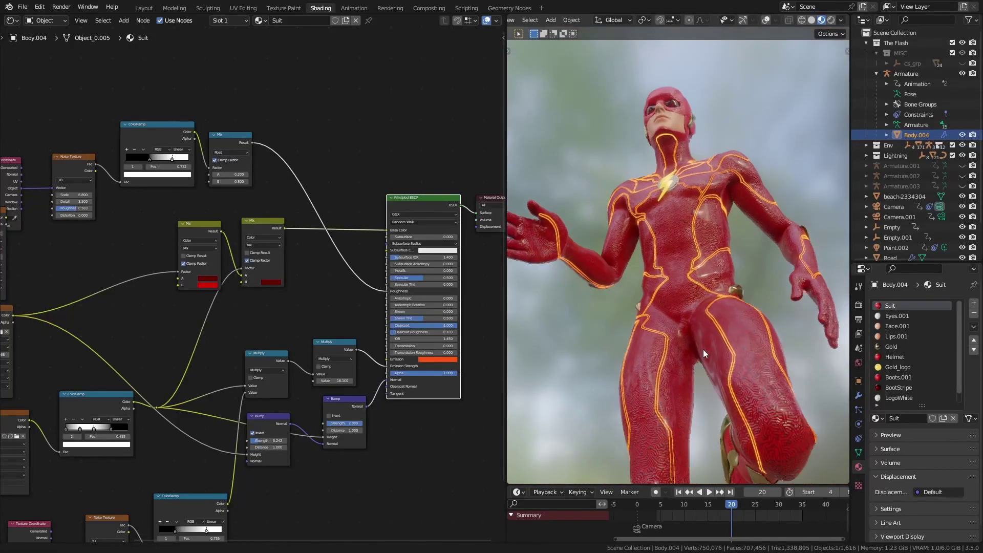
- Edit the first Glare node's Mix value while viewing the Flash's legs
middle_click_drag(702, 349, 671, 295)
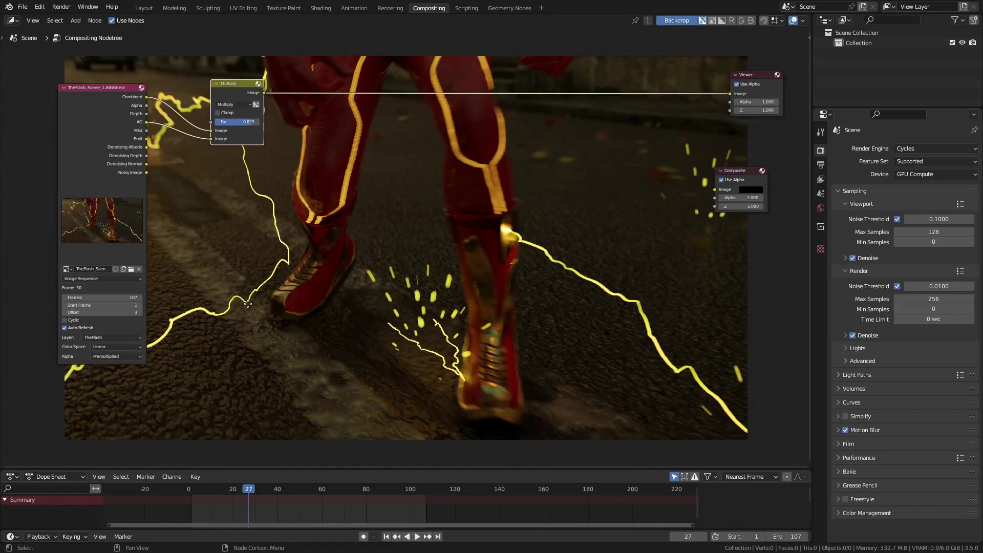
double_click(221, 282)
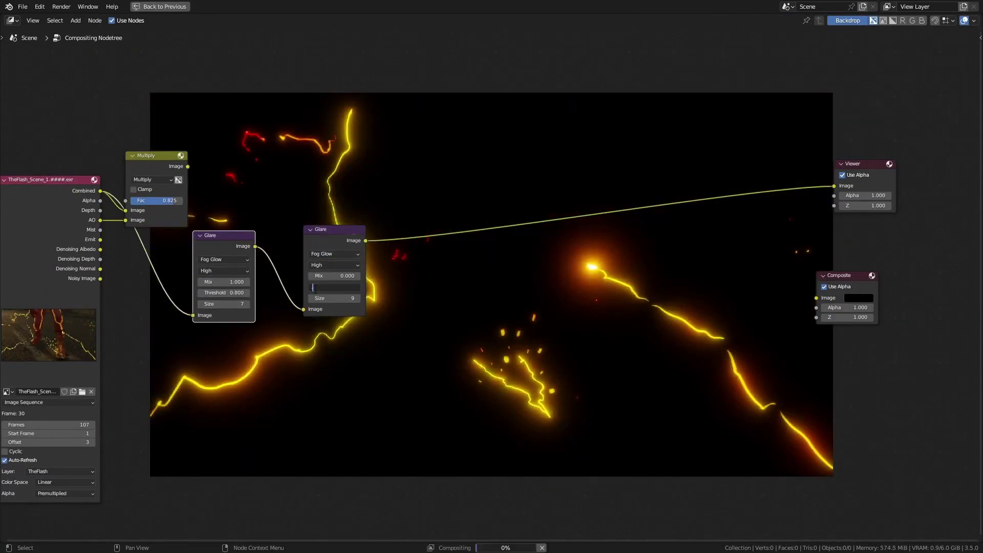